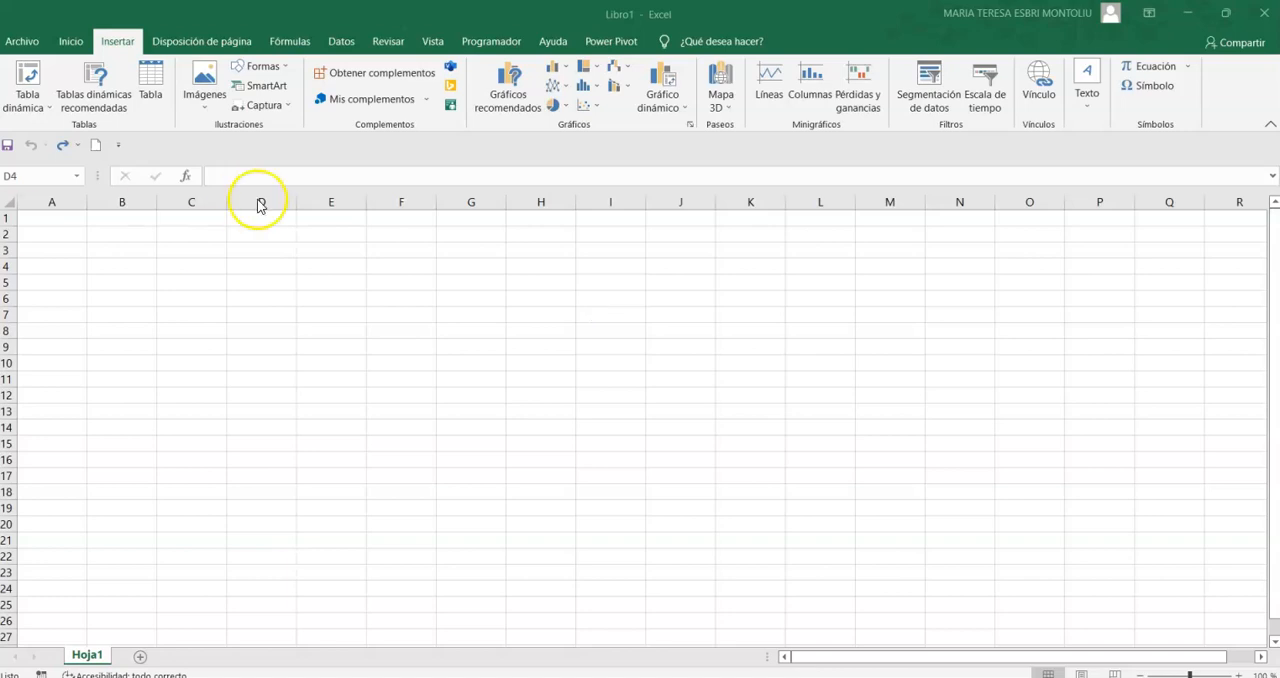
left_click(288, 267)
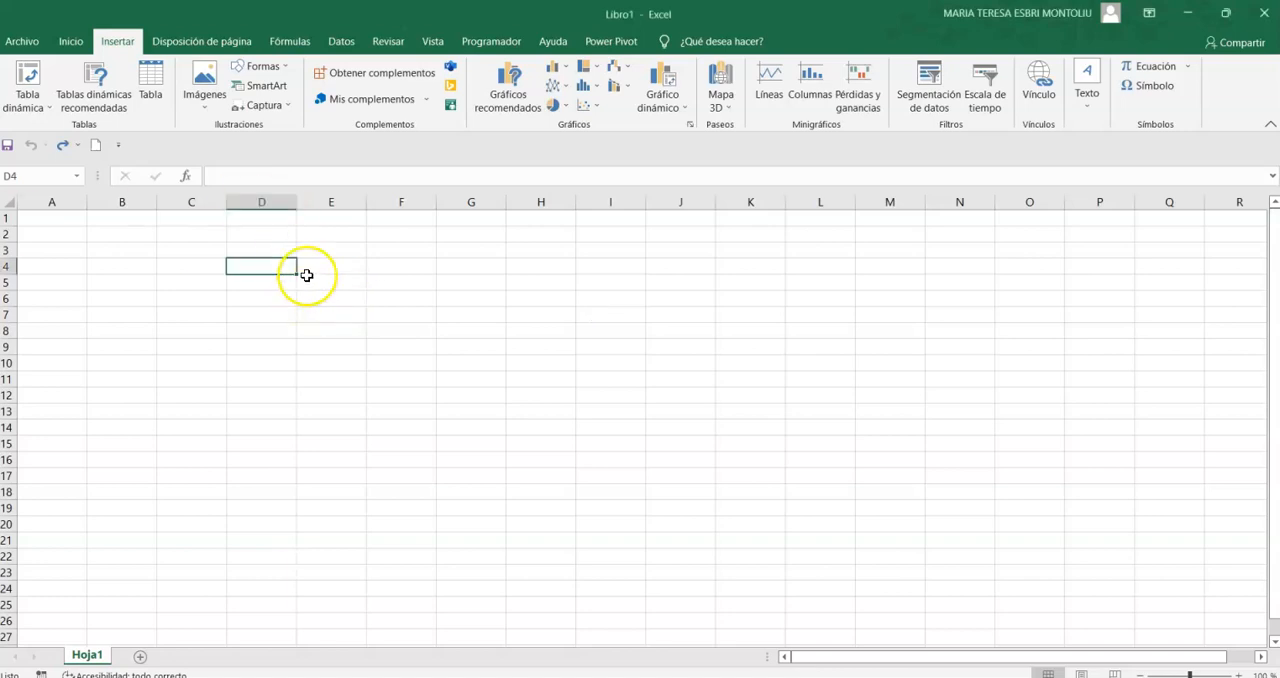
left_click(70, 43)
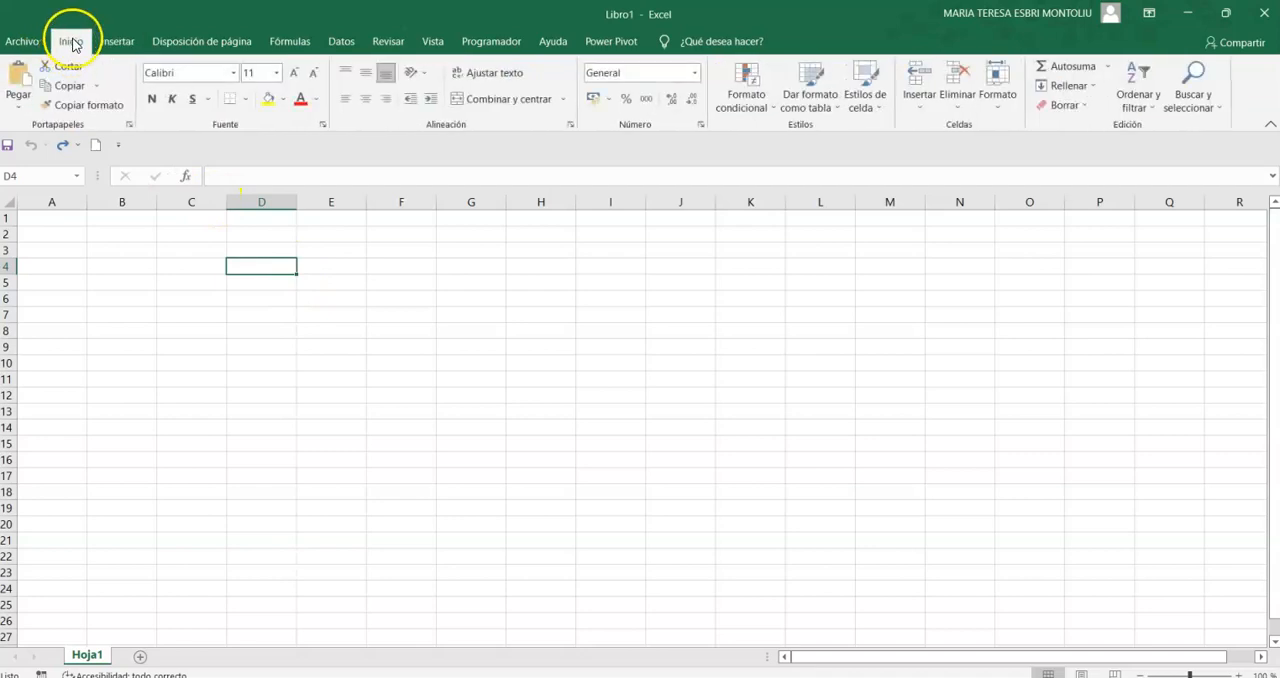
left_click(112, 43)
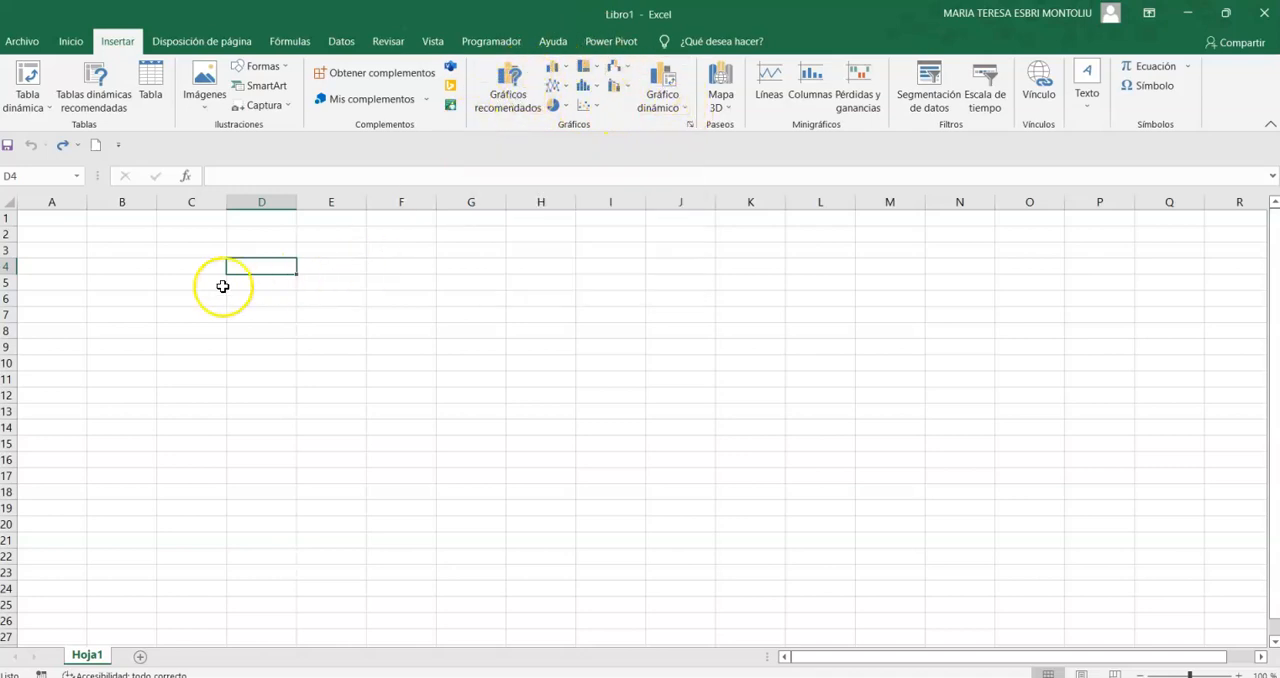
left_click(280, 330)
- Enter Comunidad valenciana, Castellón, Valencia and Alicante in cells C5 to C8 and widen column C to fit the text
left_click(211, 284)
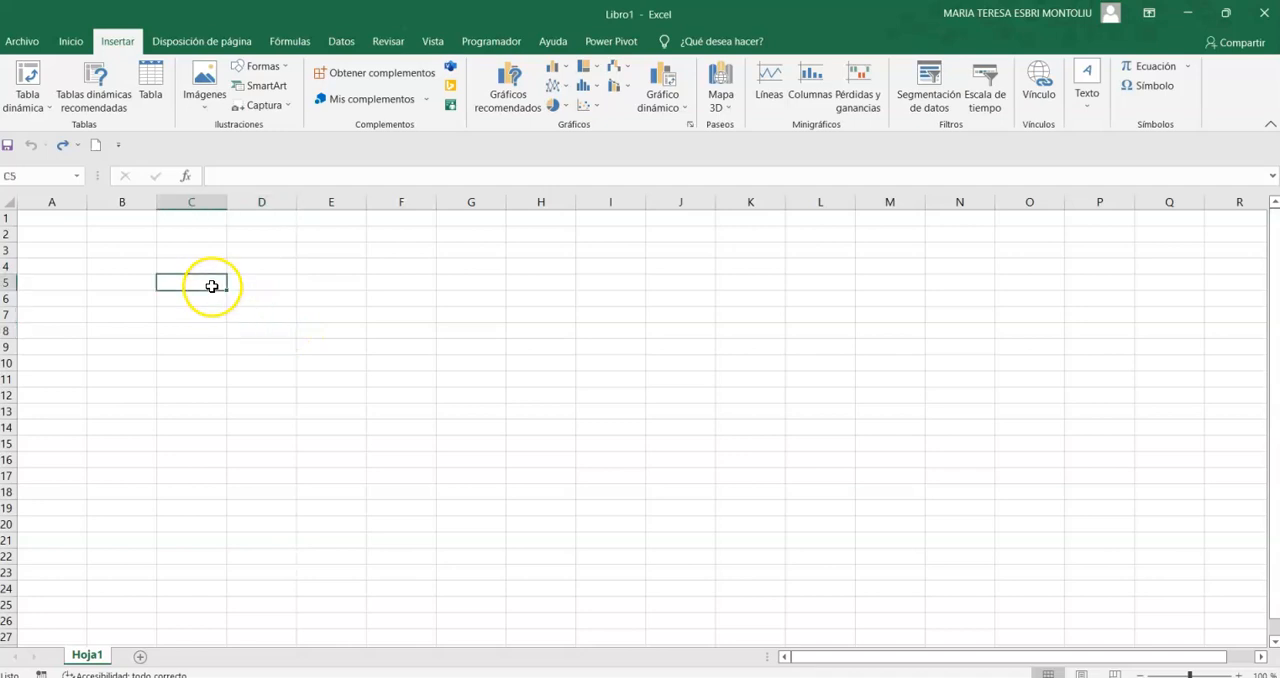
type("Comunidad valenciana")
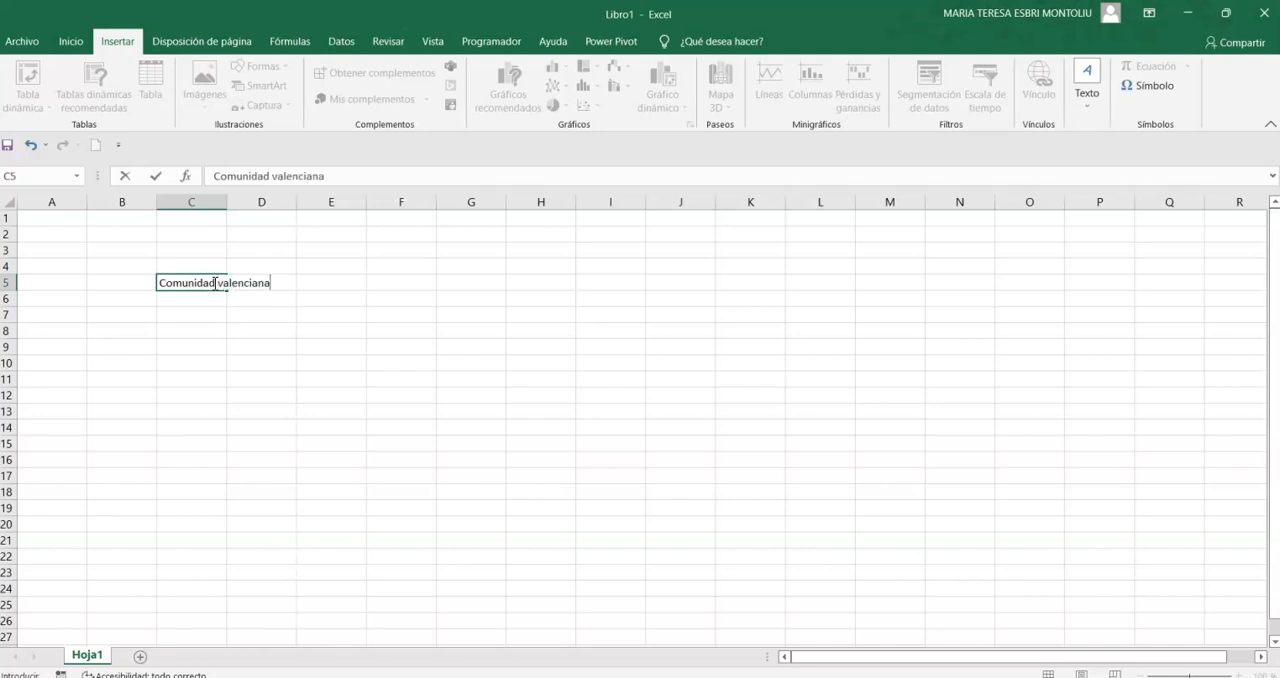
key("Return")
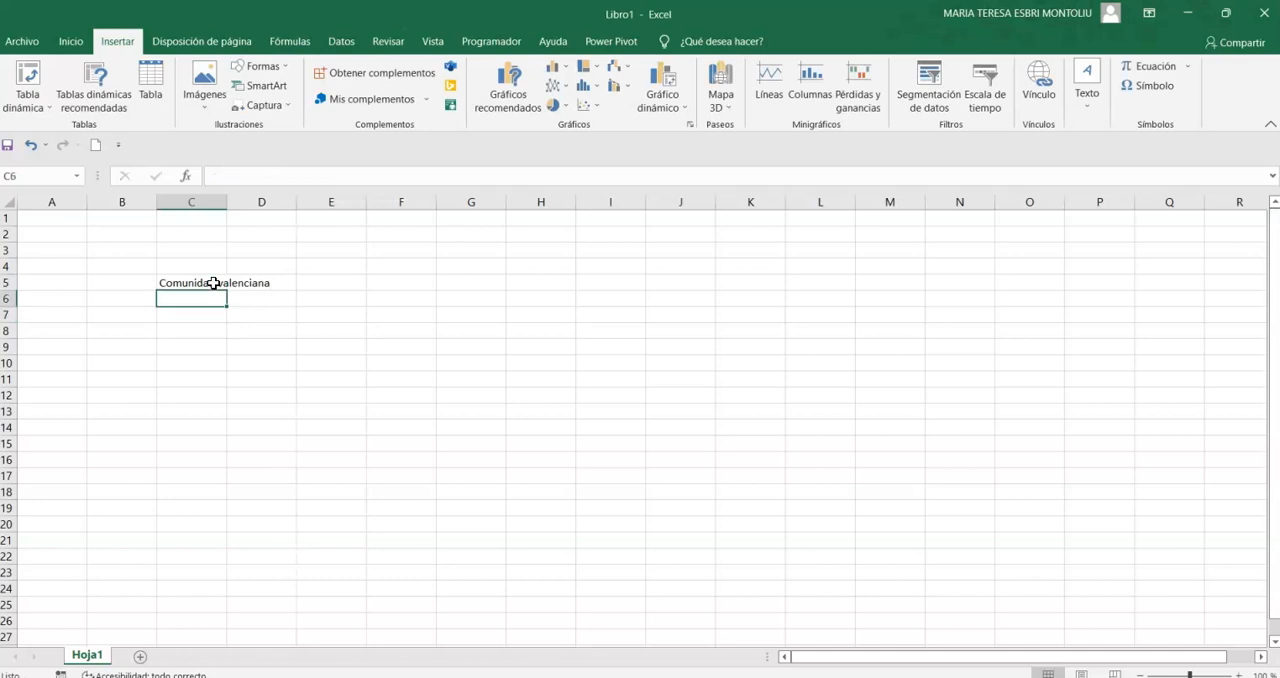
type("Castellón")
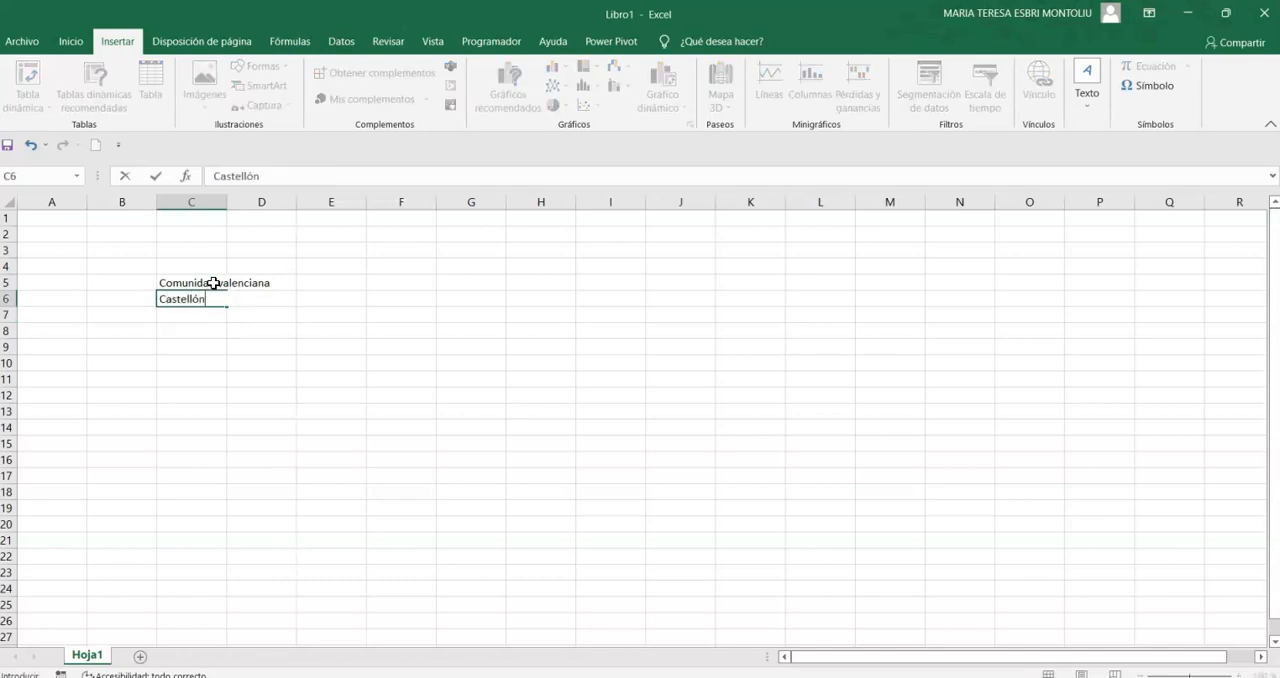
key("Return")
type("Valencia")
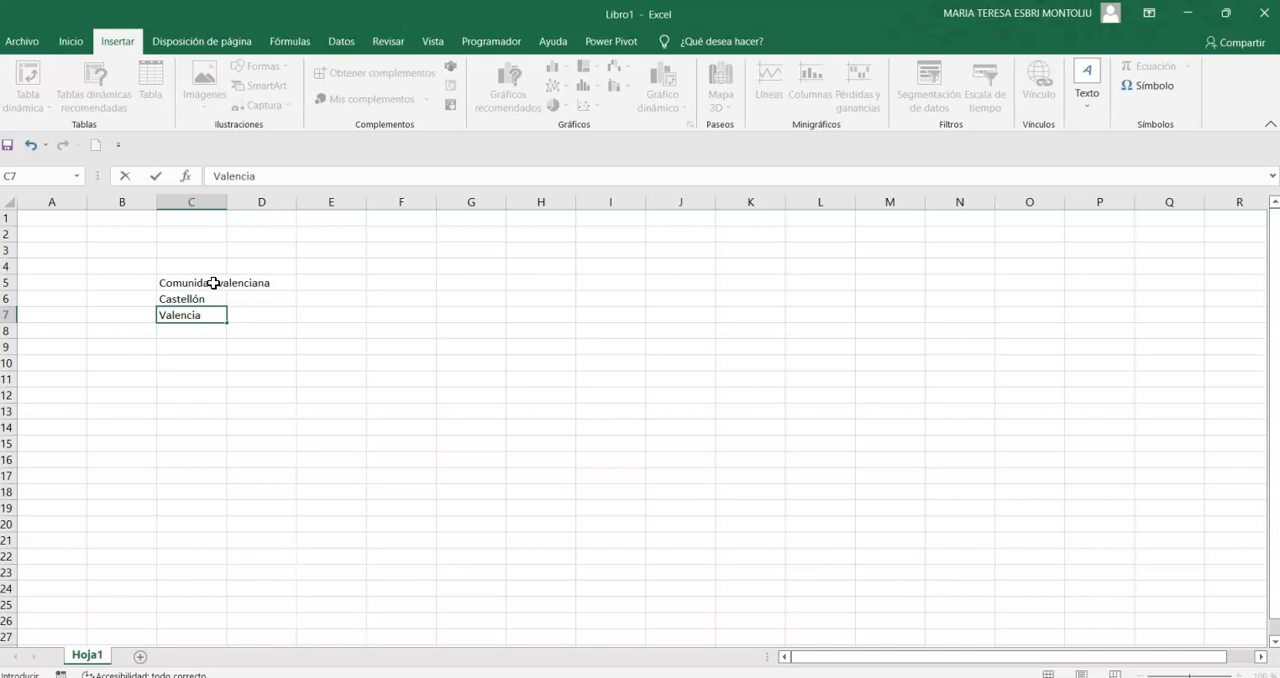
key("Return")
type("Alicante")
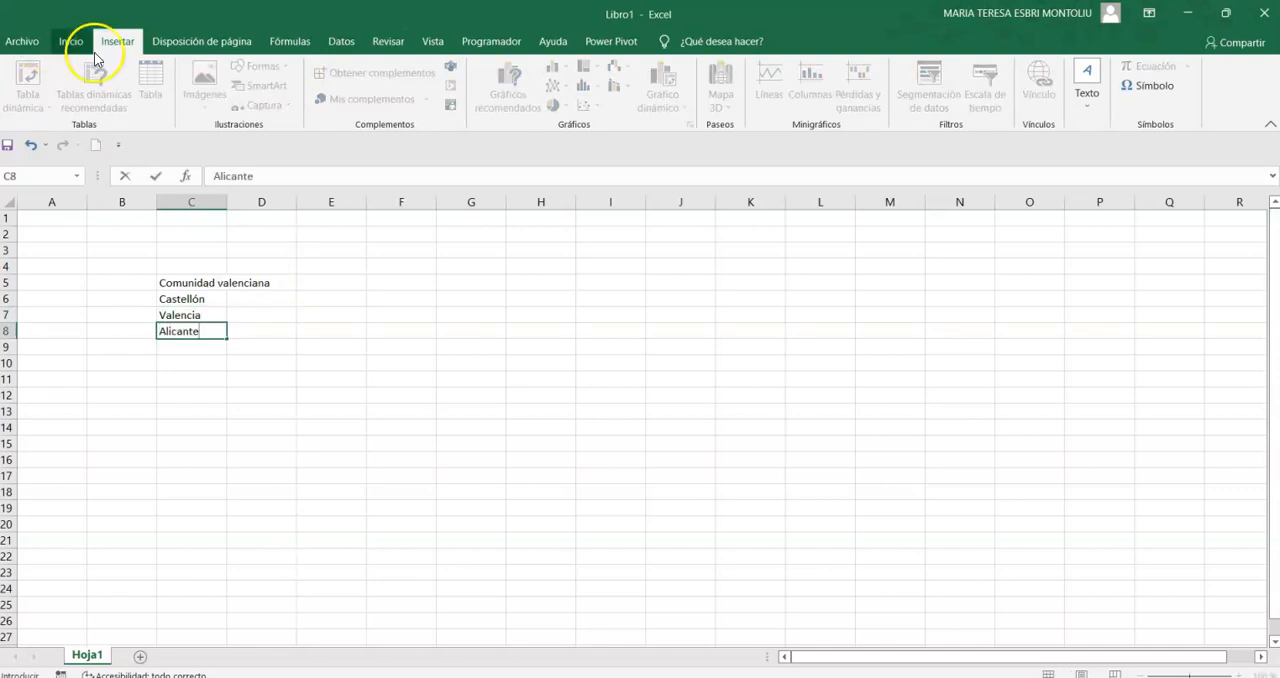
left_click(205, 266)
left_click_drag(228, 202, 269, 212)
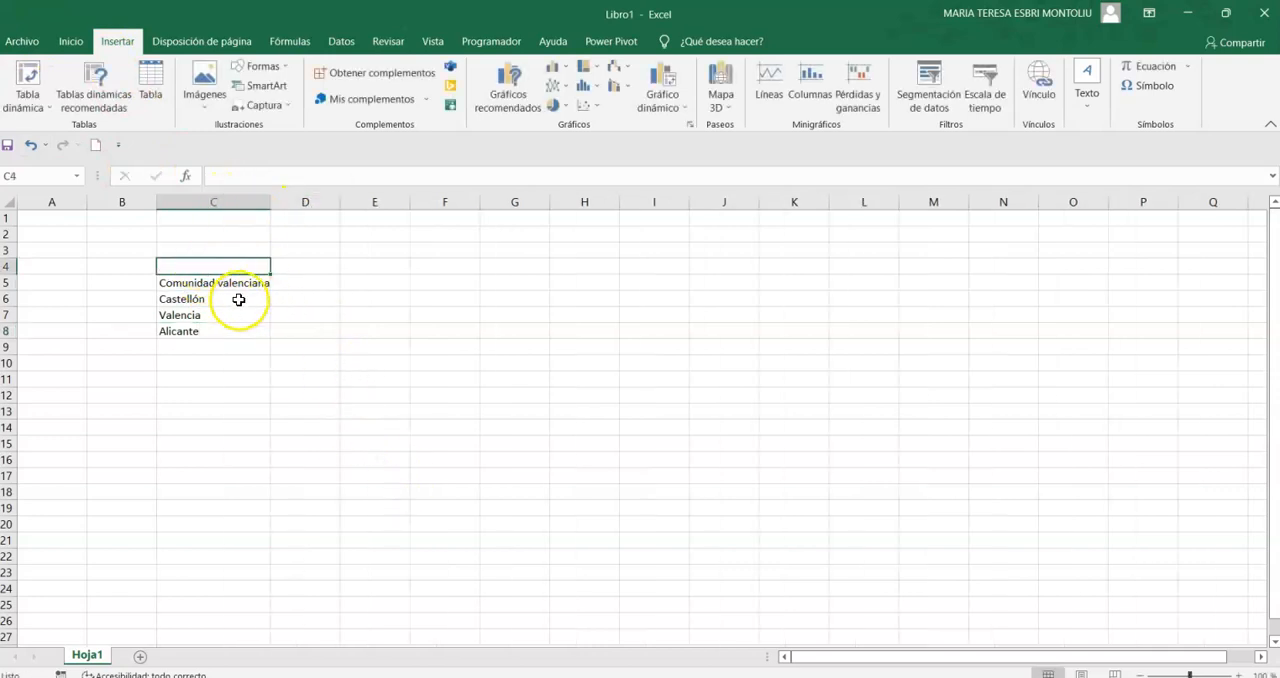
- Enter 500000 for Castellón, 2500000 for Valencia and 1500000 for Alicante in cells D6 to D8
left_click(290, 300)
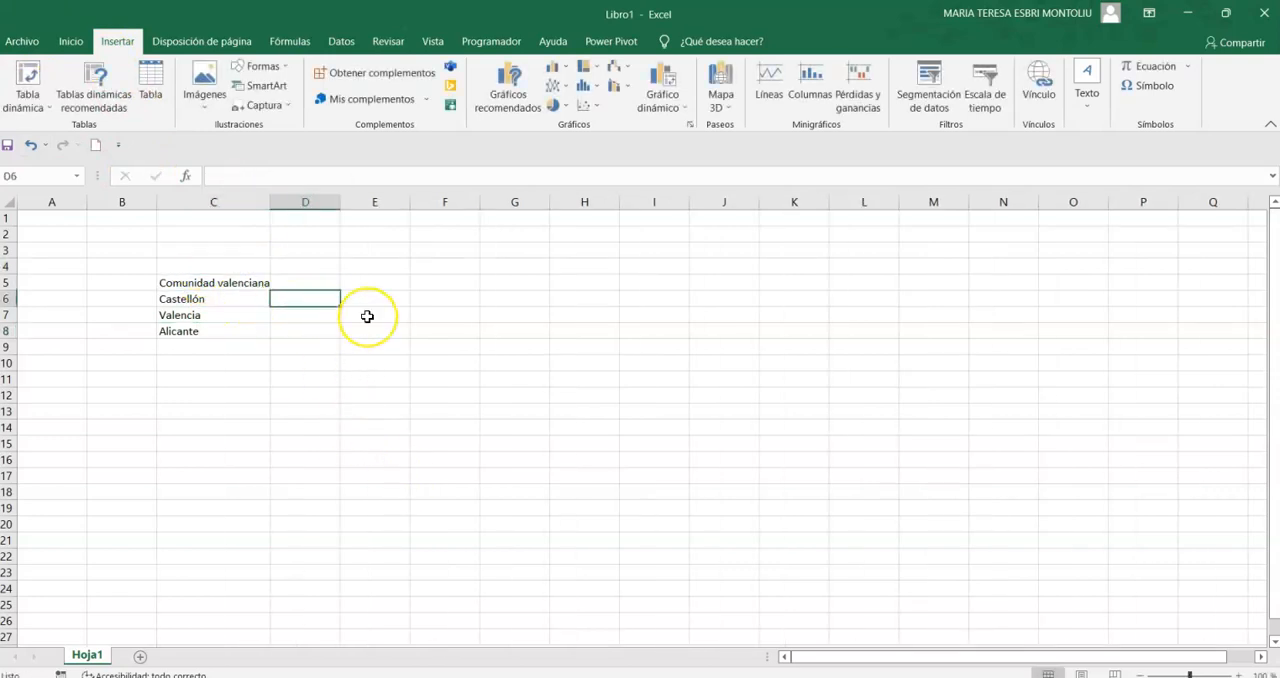
type("500000")
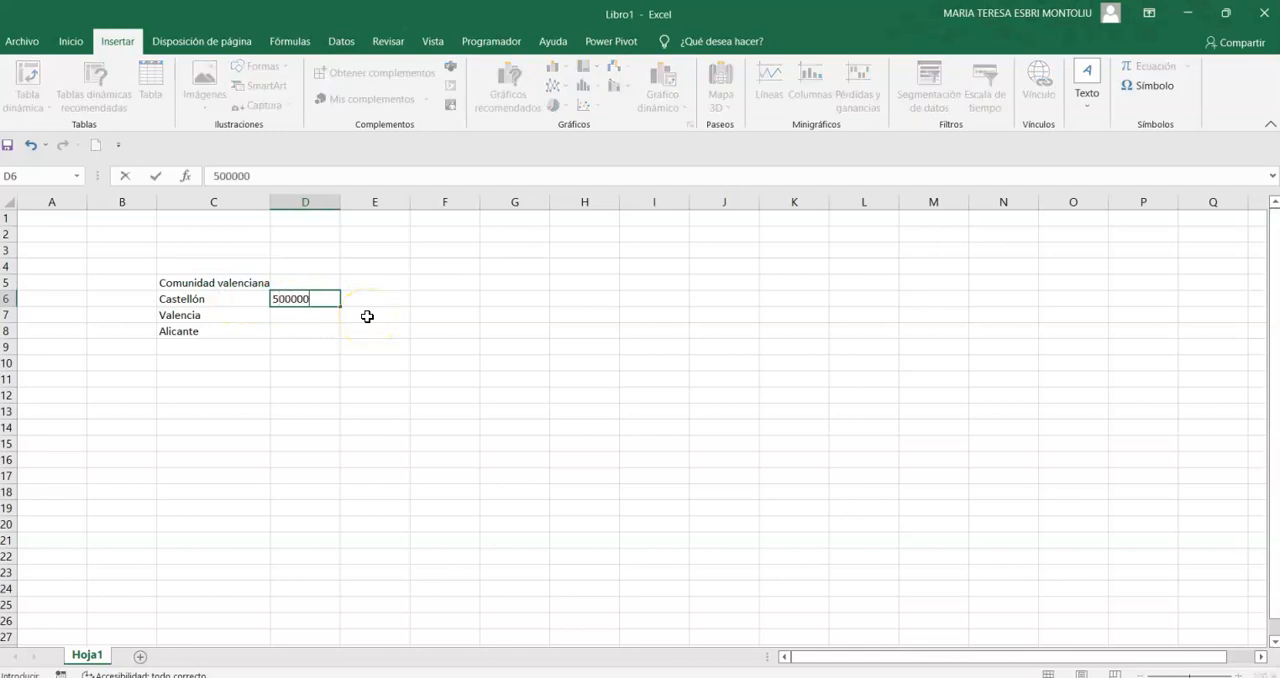
key("Return")
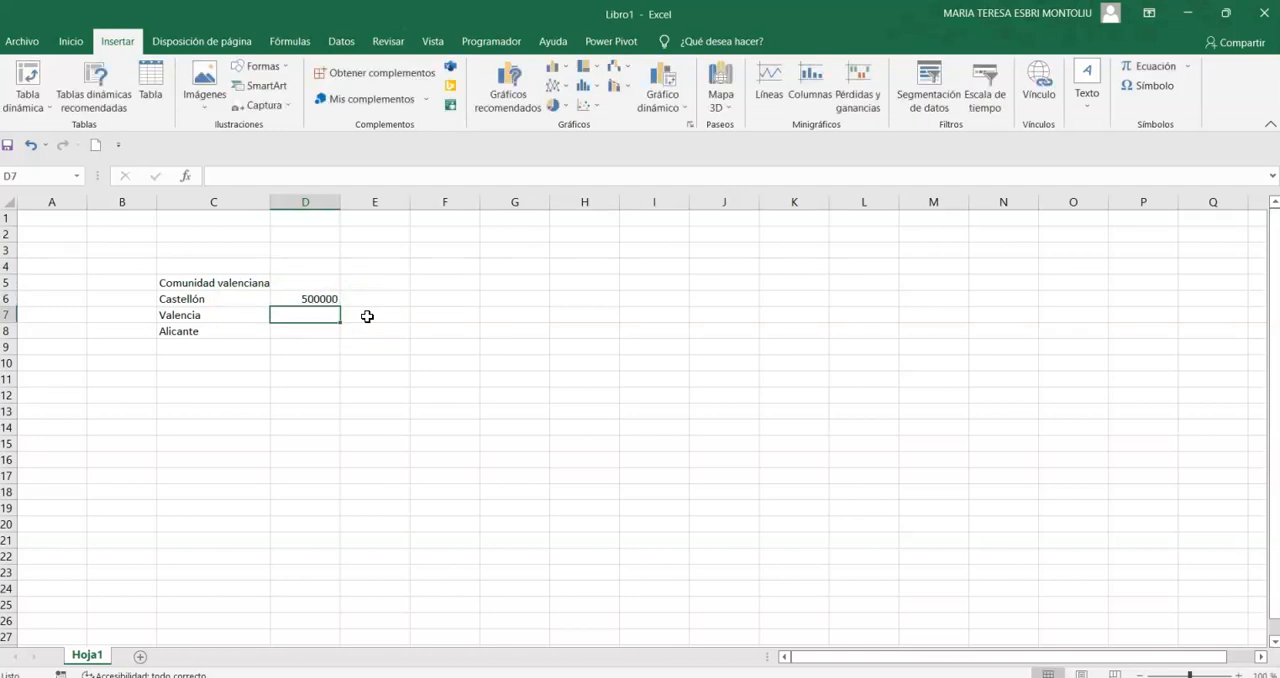
type("2500000")
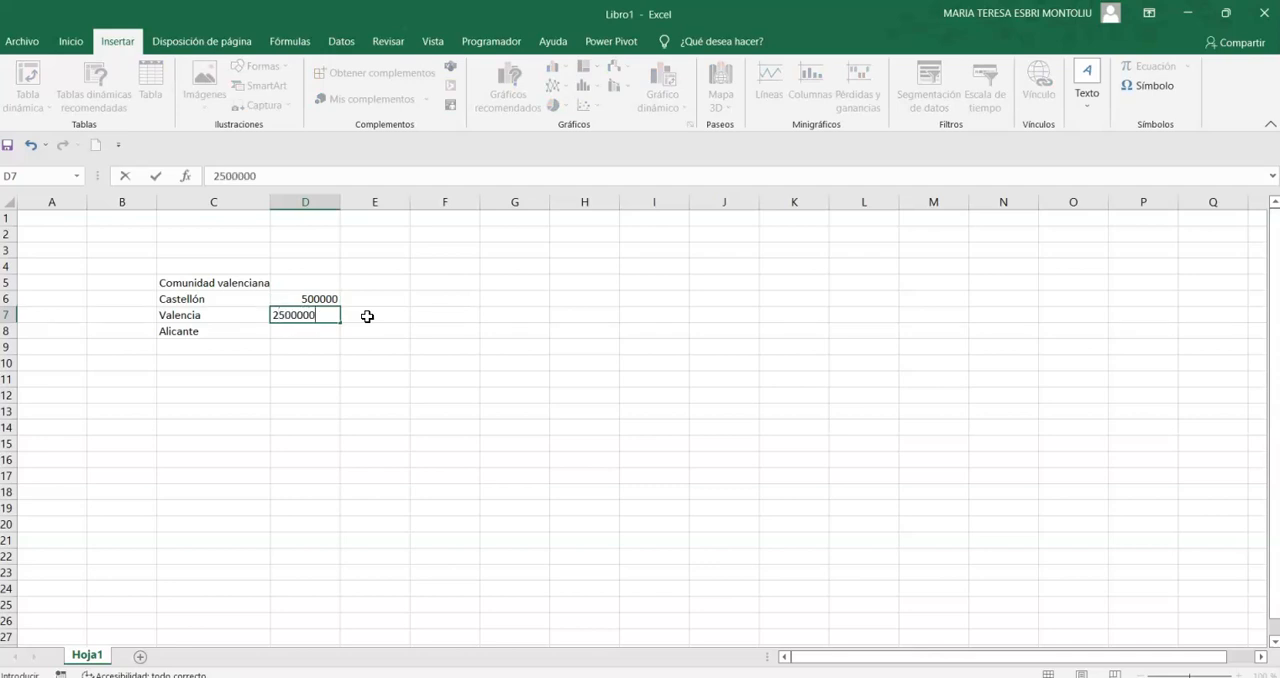
key("Return")
type("1500000")
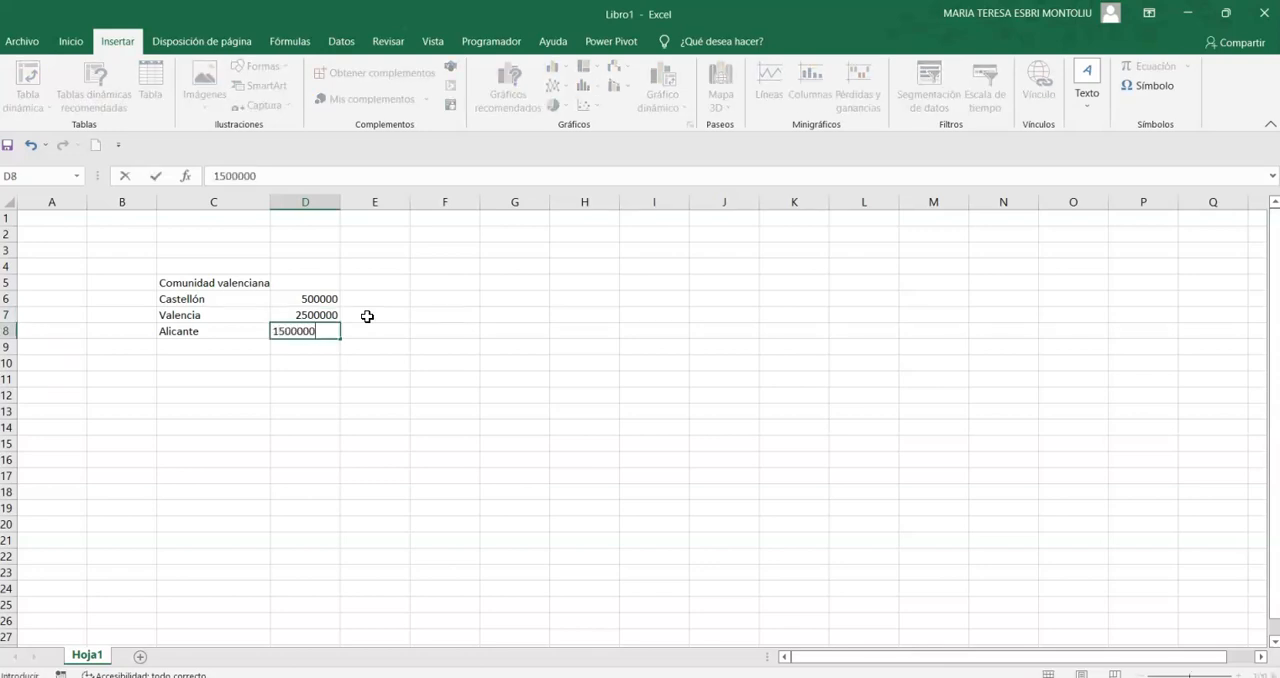
key("Return")
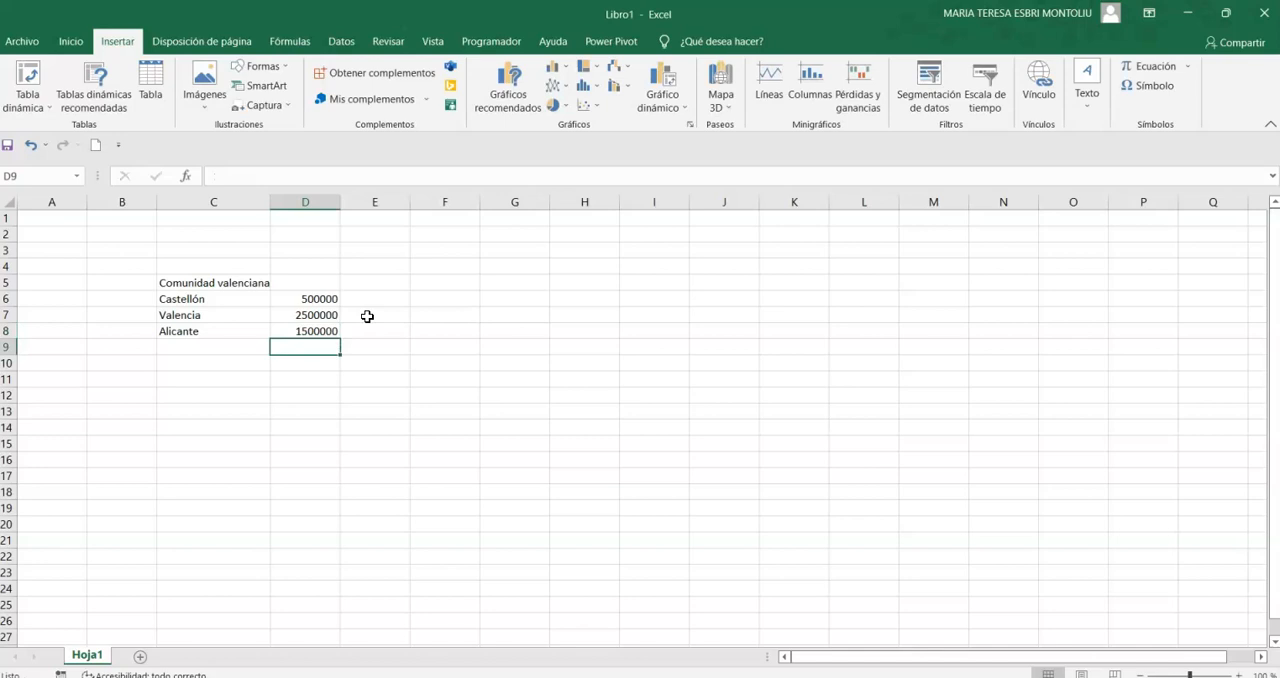
- Label cell C10 TOTAL and calculate the sum of the three figures in D10 with AutoSum
left_click(250, 363)
type("T")
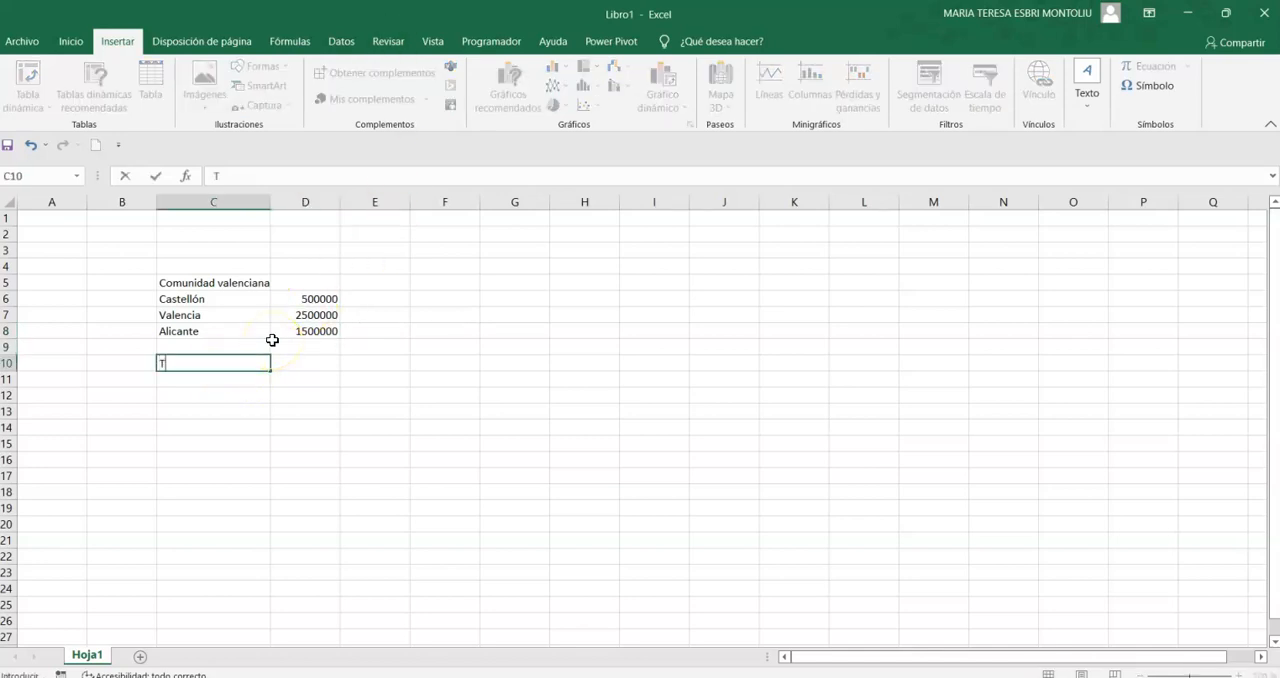
type("OTAL")
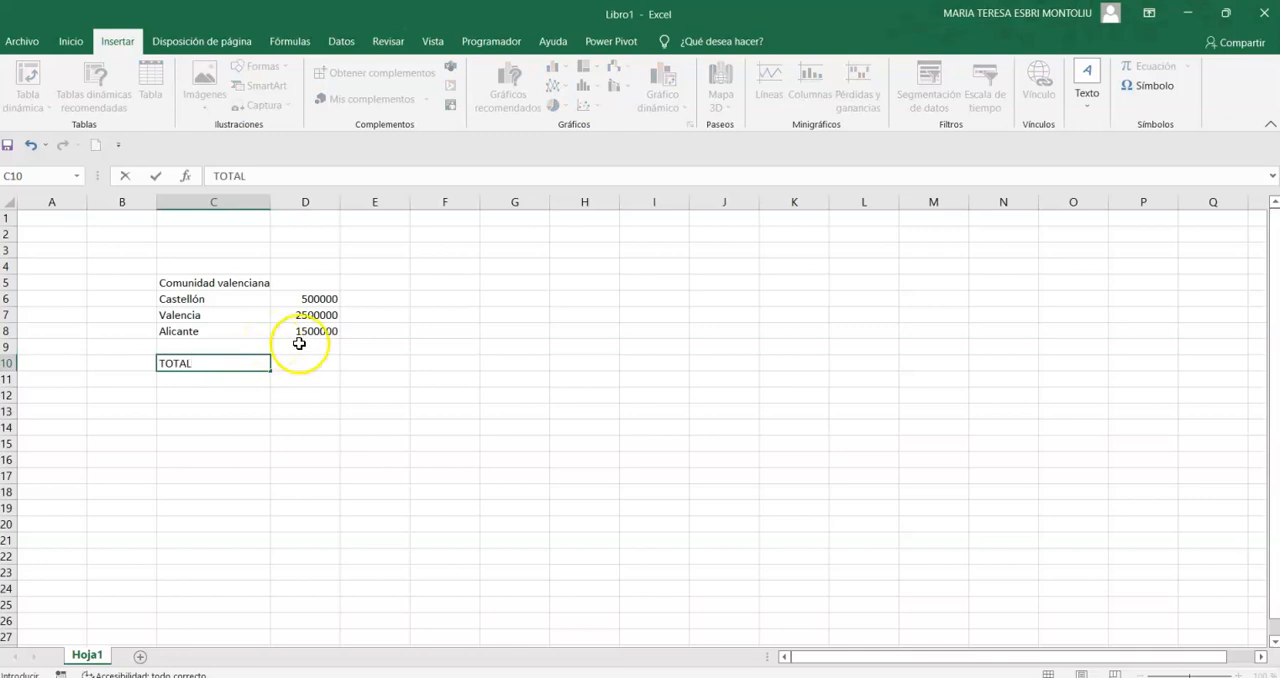
left_click(312, 360)
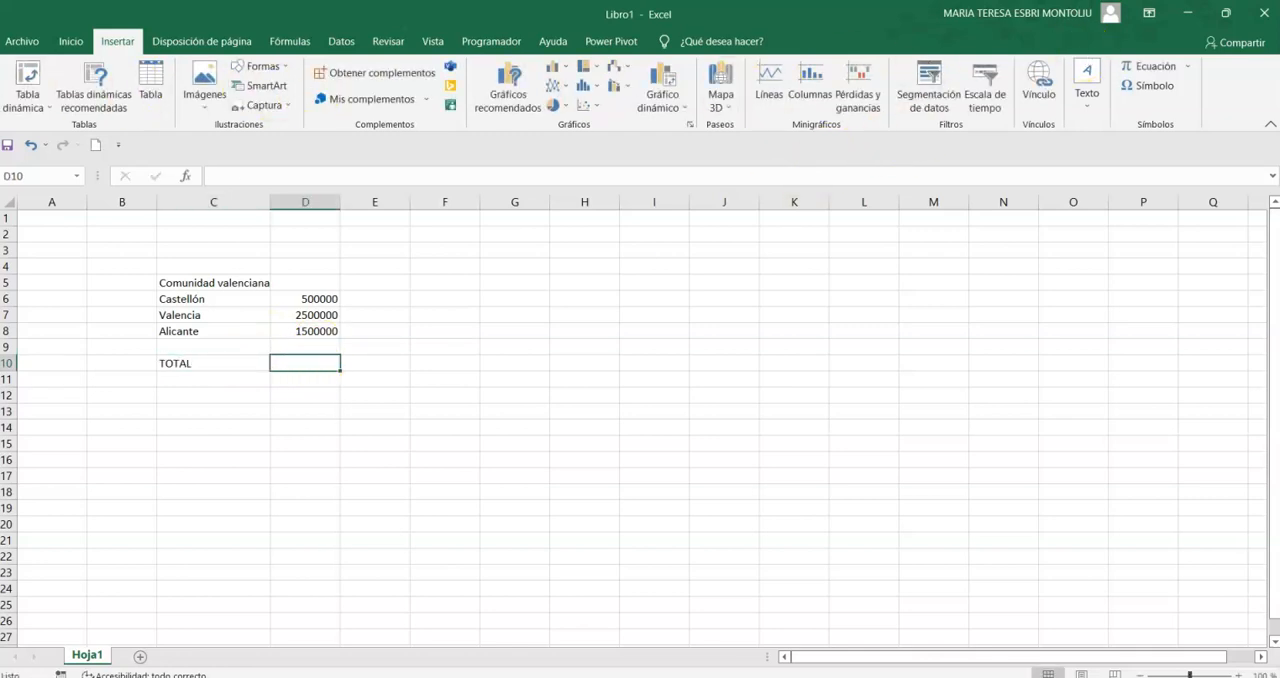
left_click(71, 41)
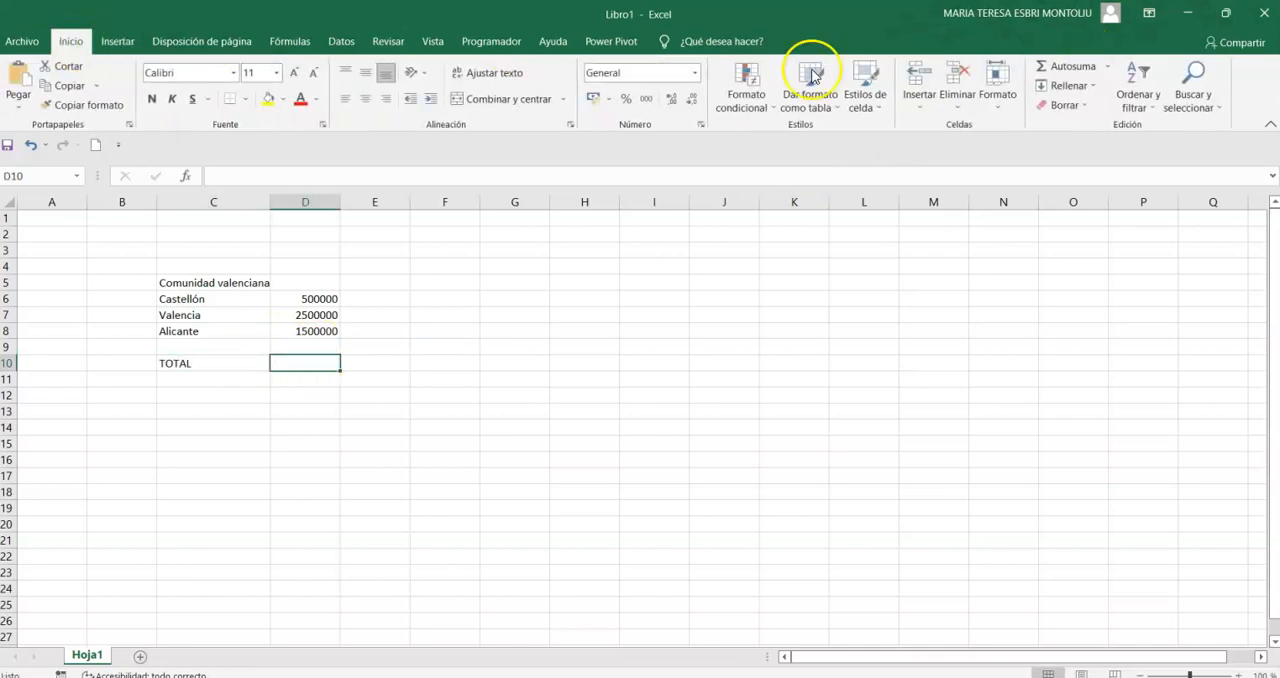
left_click(1066, 62)
key("Return")
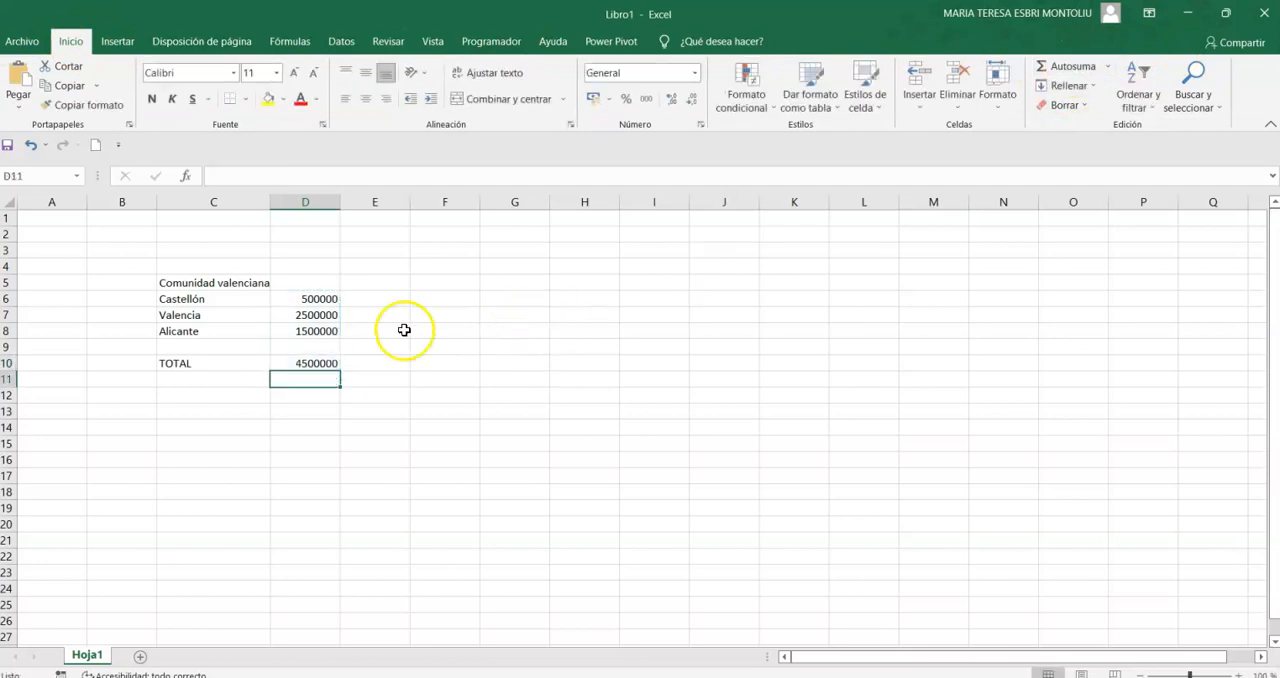
- Format D6:D10 with thousands separators and no decimals, widening column D to fit the numbers
left_click_drag(305, 298, 305, 366)
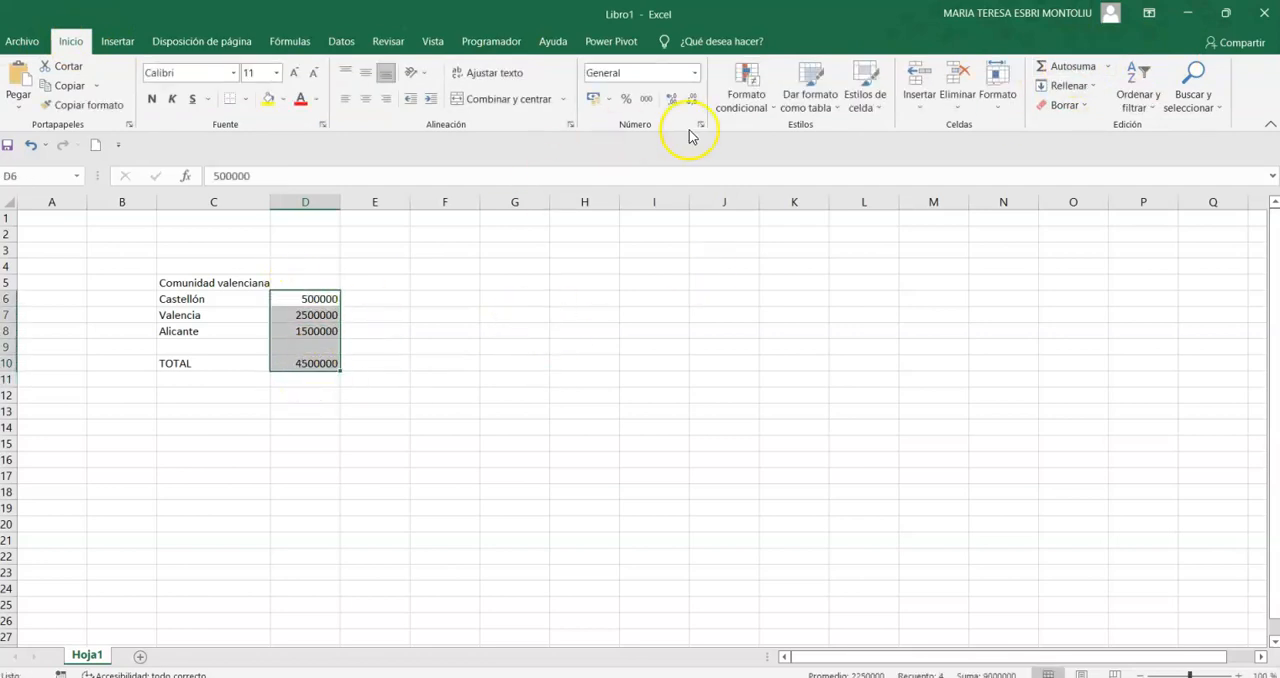
left_click(646, 99)
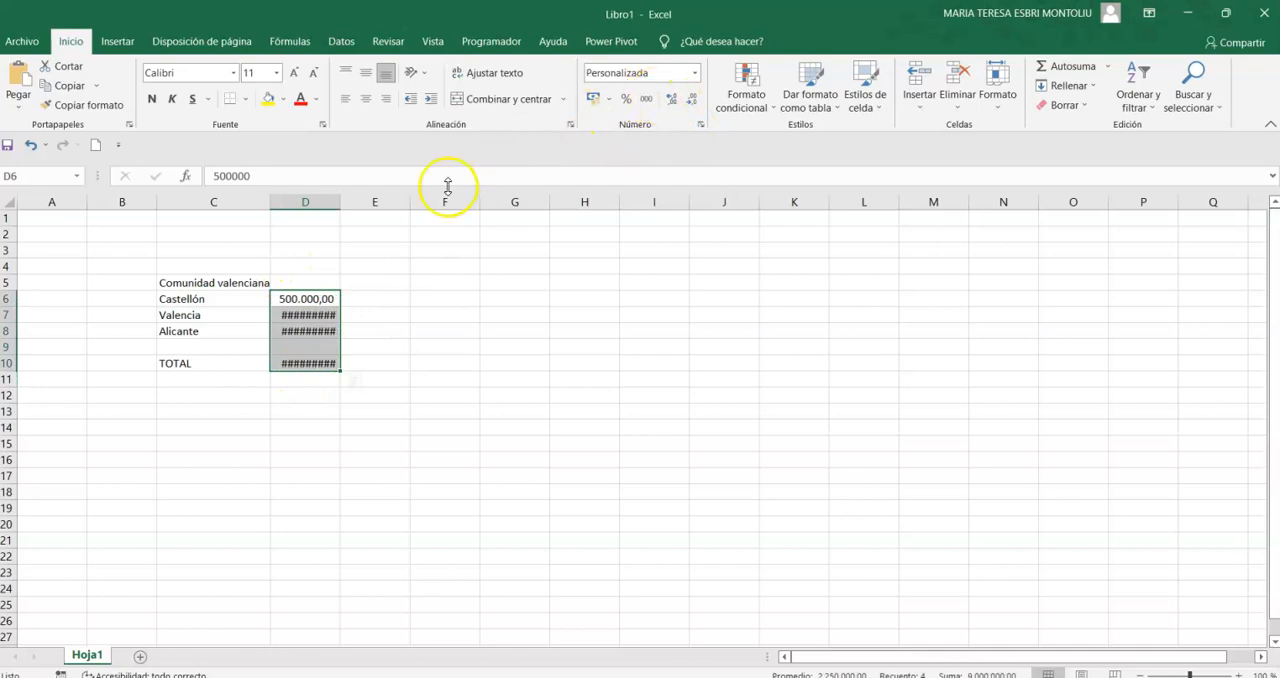
left_click_drag(340, 203, 363, 204)
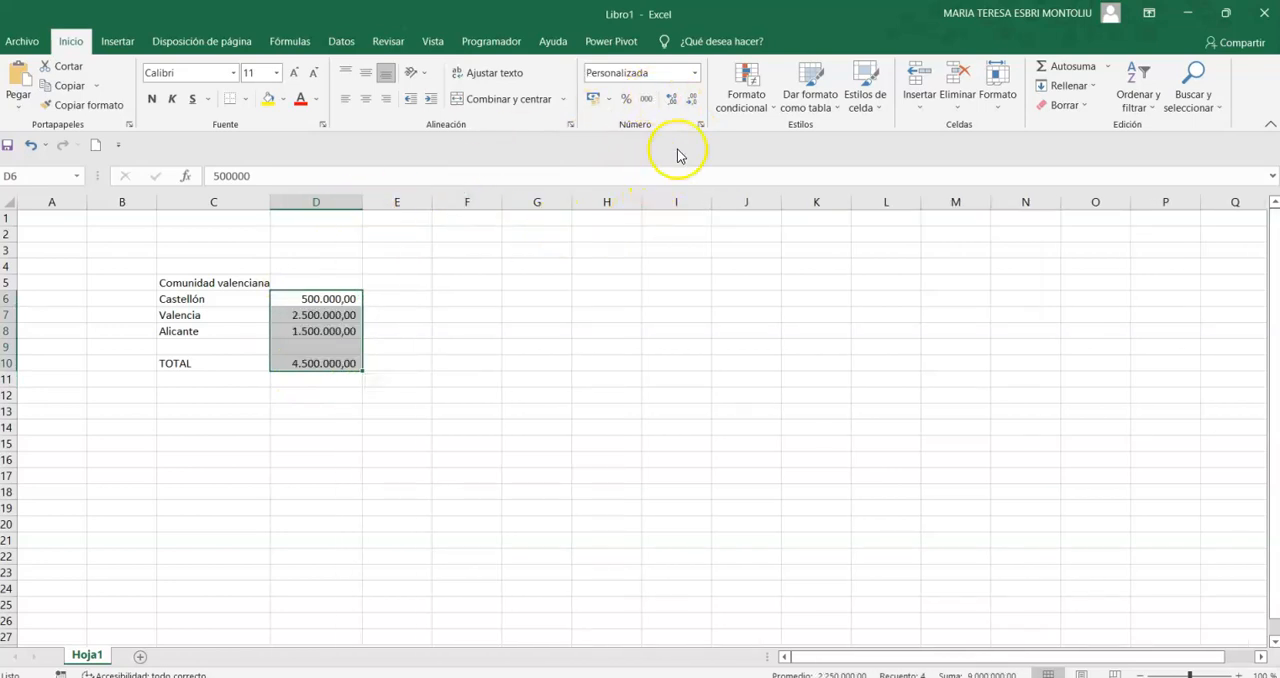
left_click(667, 101)
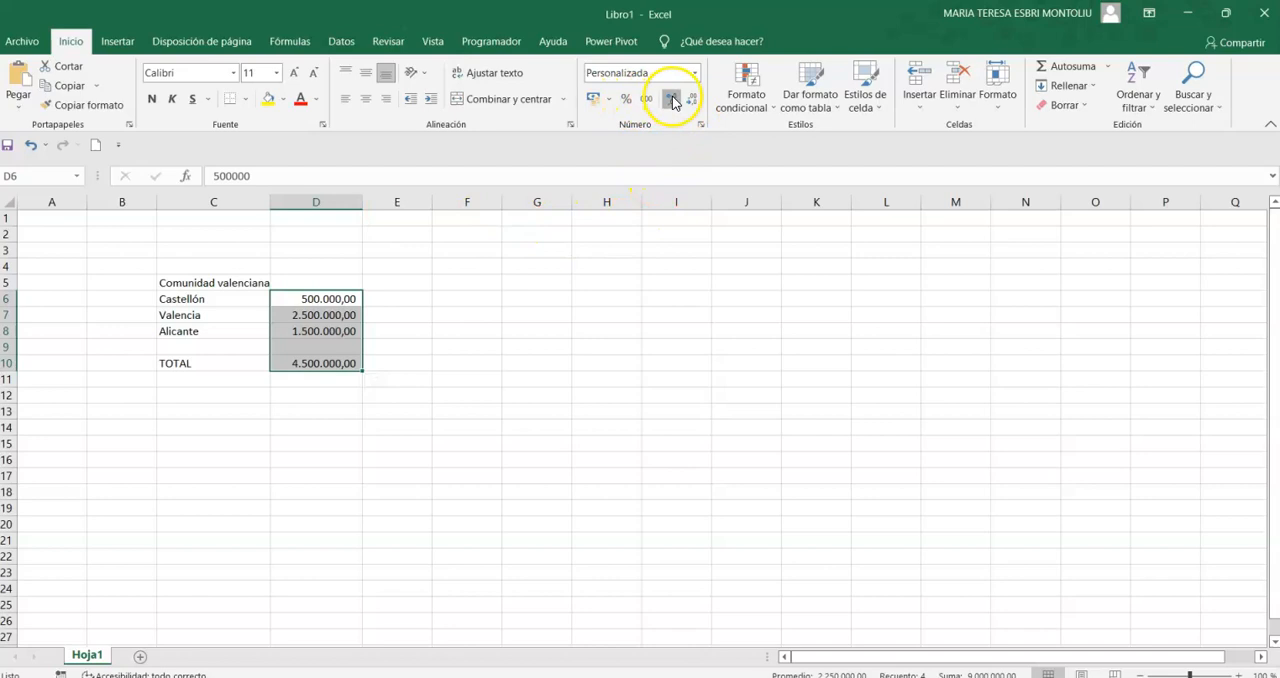
left_click(693, 102)
left_click(693, 102)
left_click(693, 102)
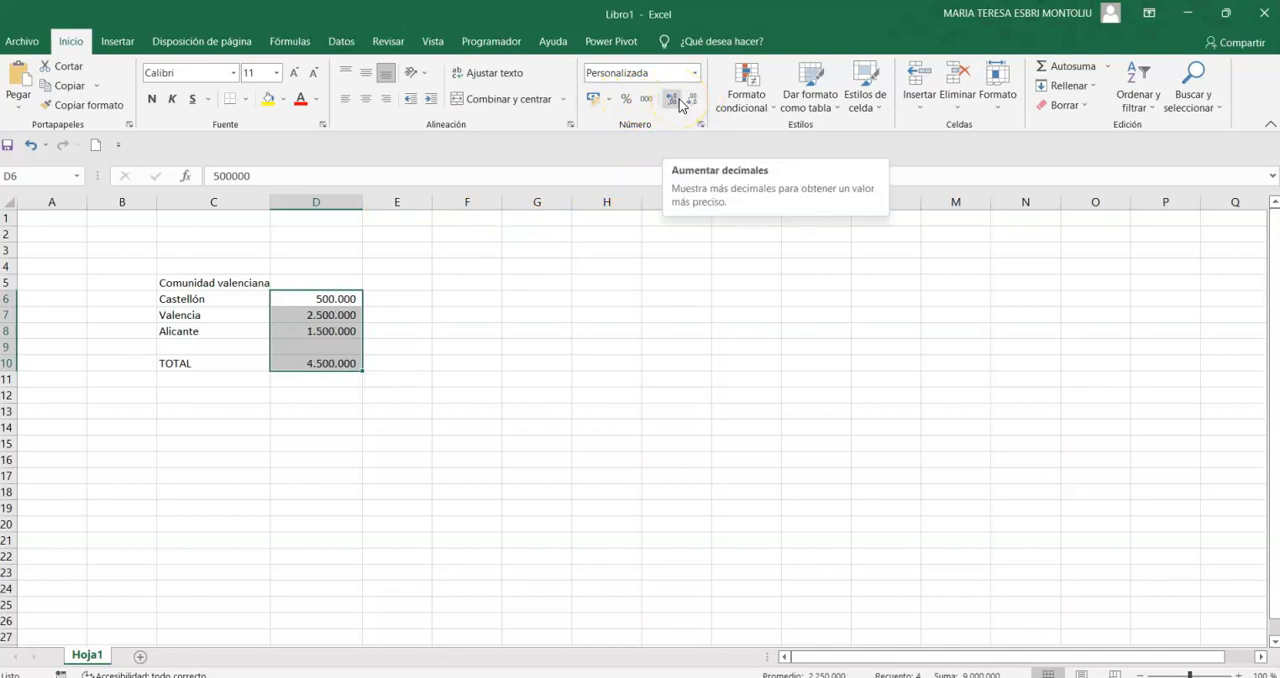
- Make the Comunidad valenciana heading in C5 and the TOTAL label in C10 bold
left_click(196, 284)
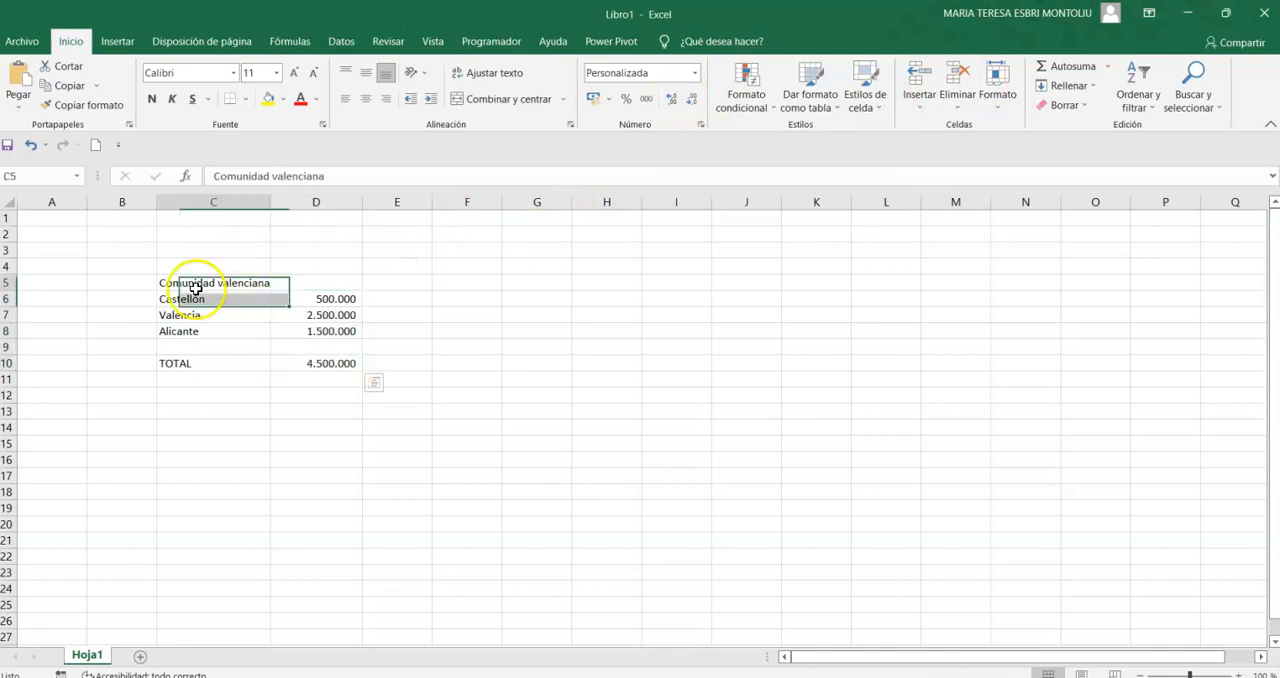
left_click(151, 98)
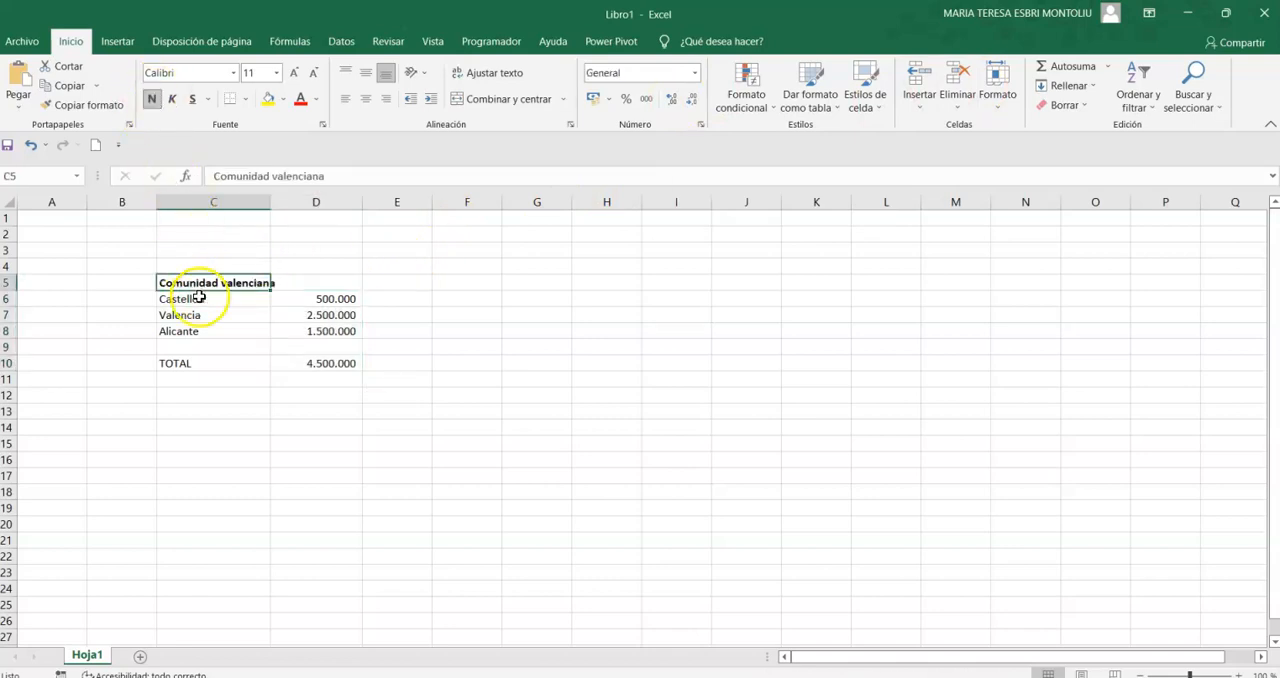
left_click(182, 361)
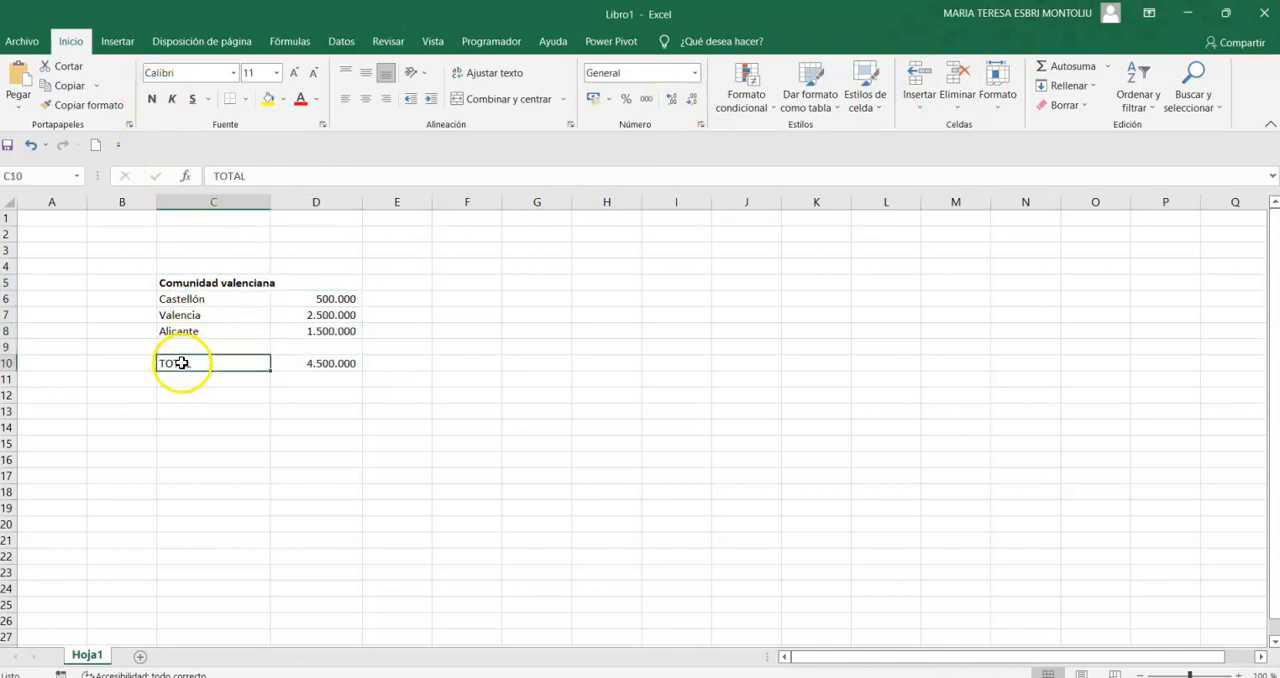
left_click(151, 98)
left_click(700, 396)
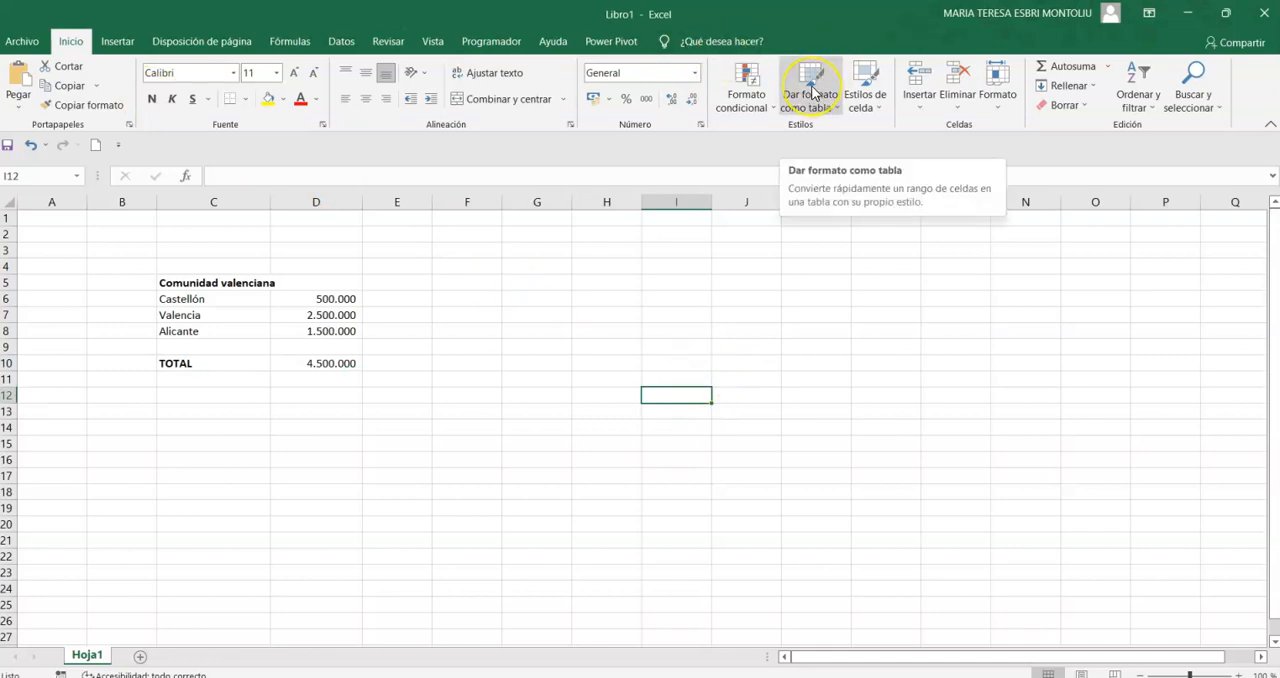
left_click(880, 98)
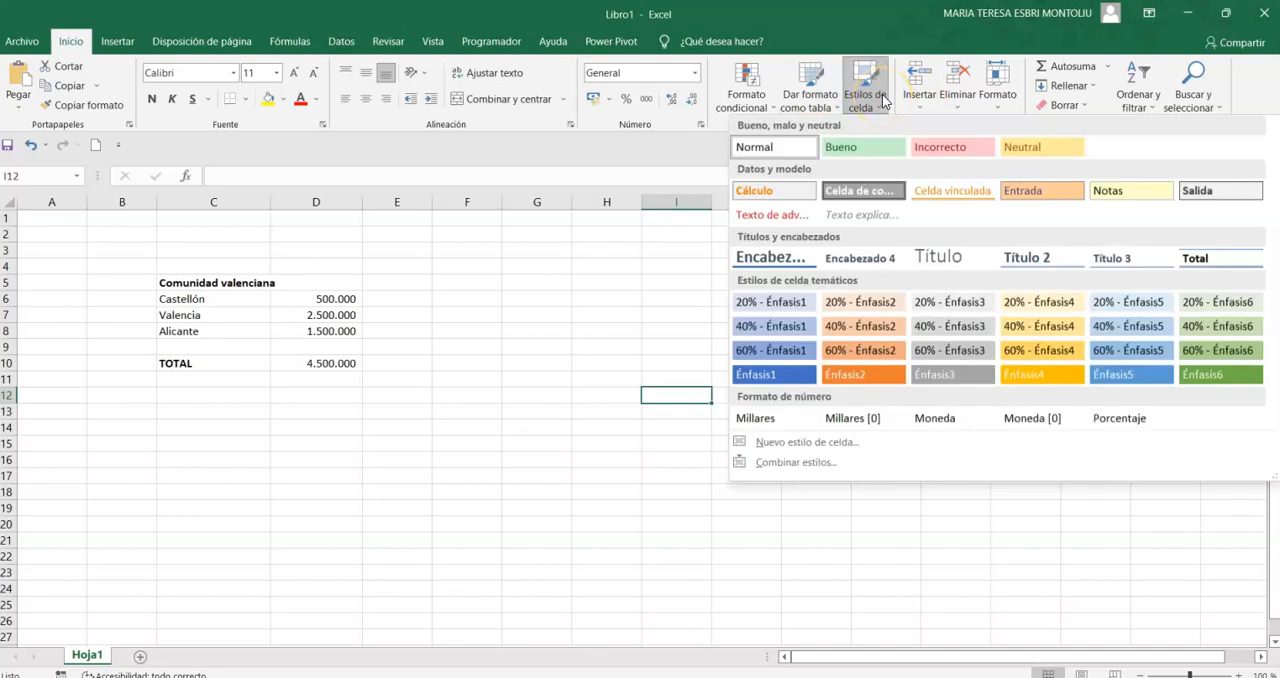
left_click(808, 82)
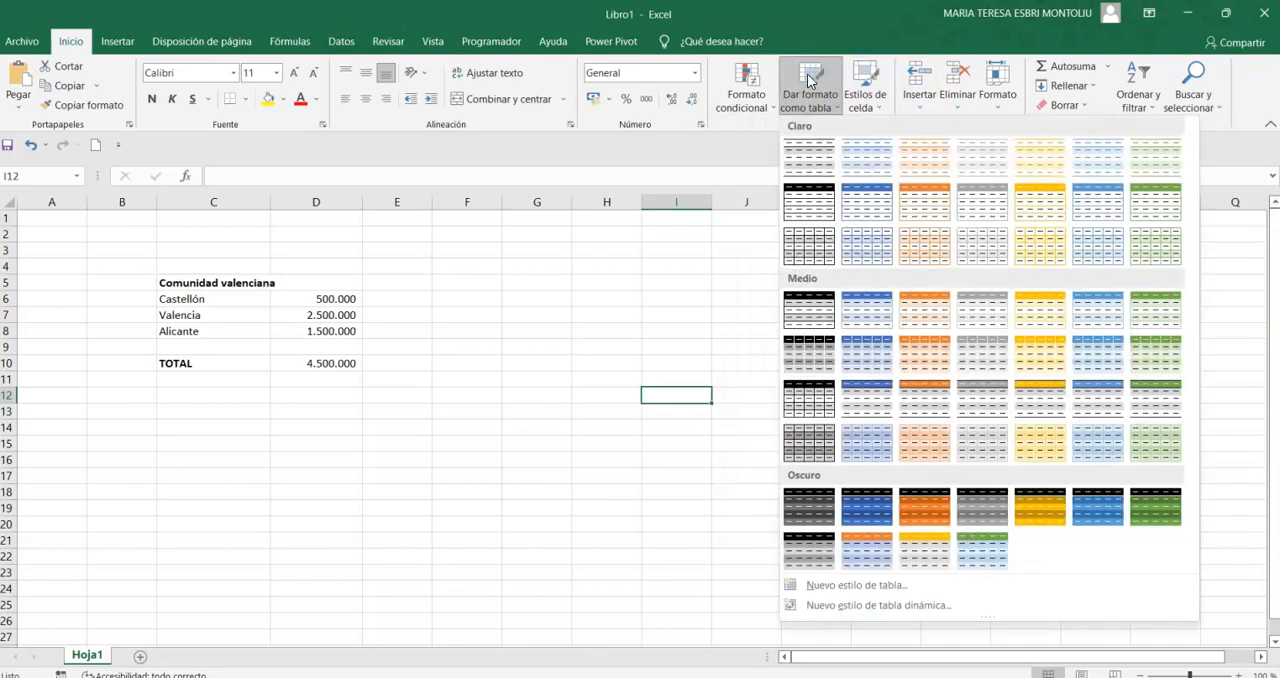
left_click(808, 82)
- Format C5:D10 as a table with headers, using the dark style with a black header and grey banded rows
left_click_drag(193, 283, 334, 366)
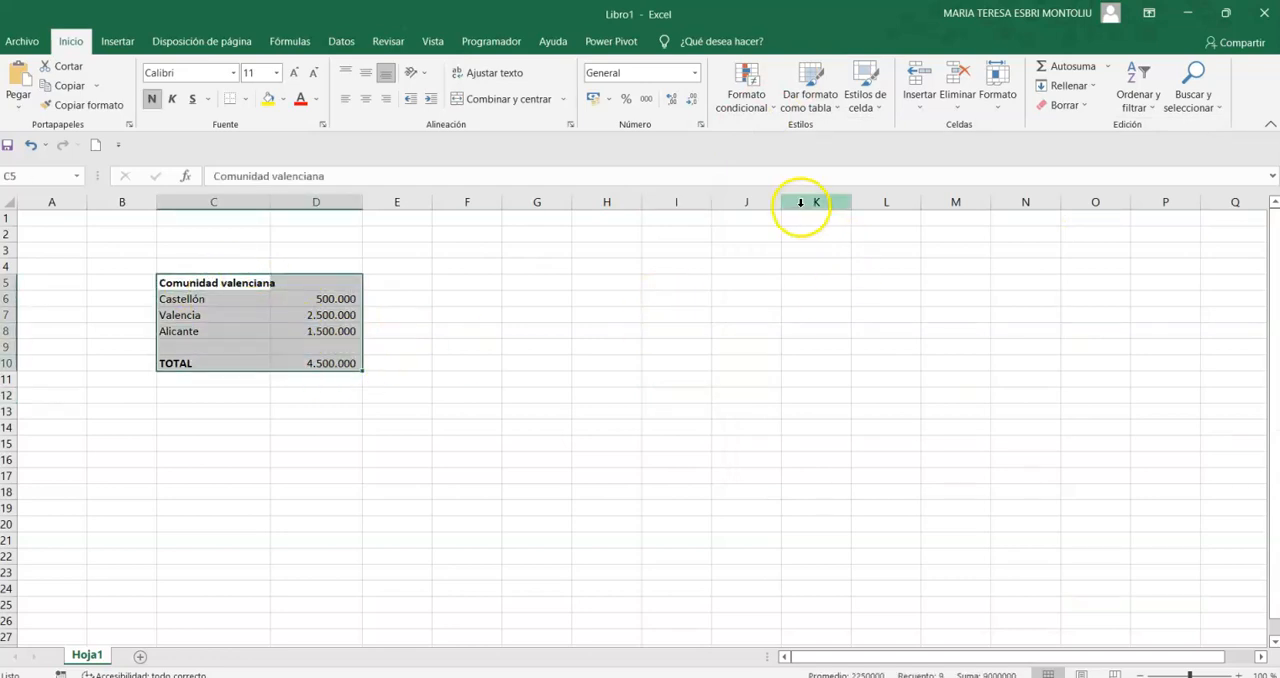
left_click(836, 110)
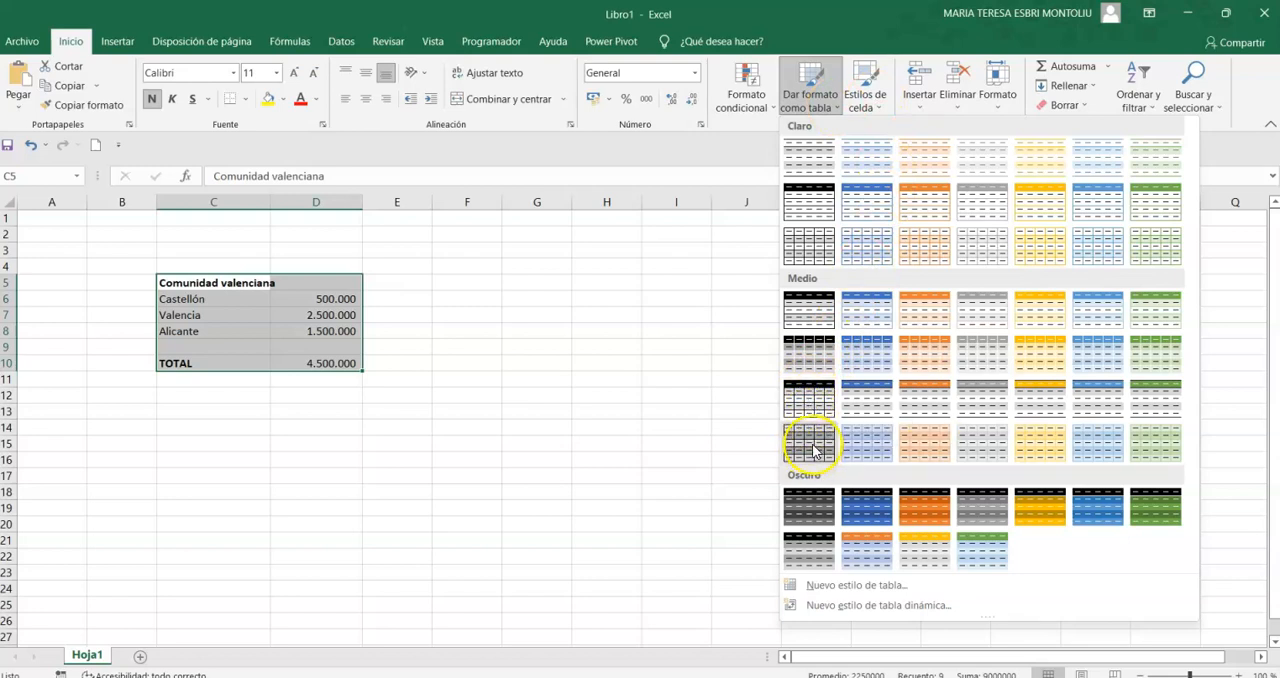
left_click(804, 556)
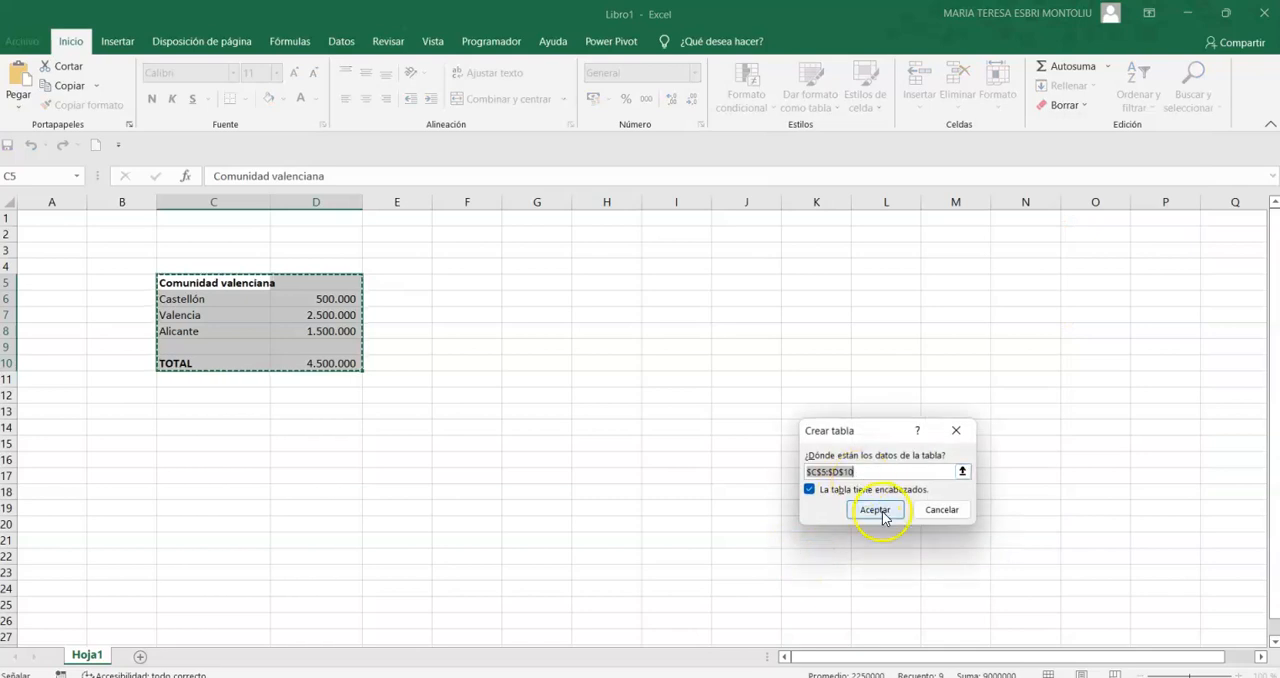
left_click(875, 509)
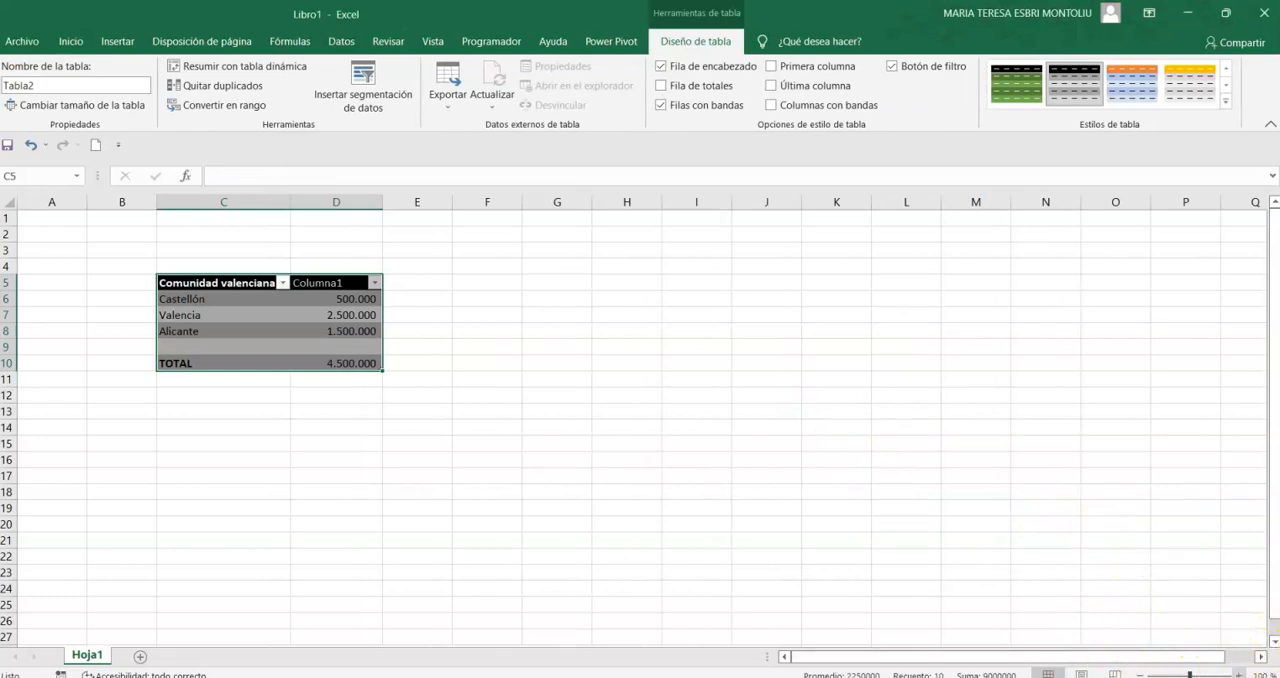
- Filter the Comunidad valenciana column to show only Castellón
left_click(1238, 675)
left_click(1238, 675)
left_click(1238, 675)
left_click(1238, 675)
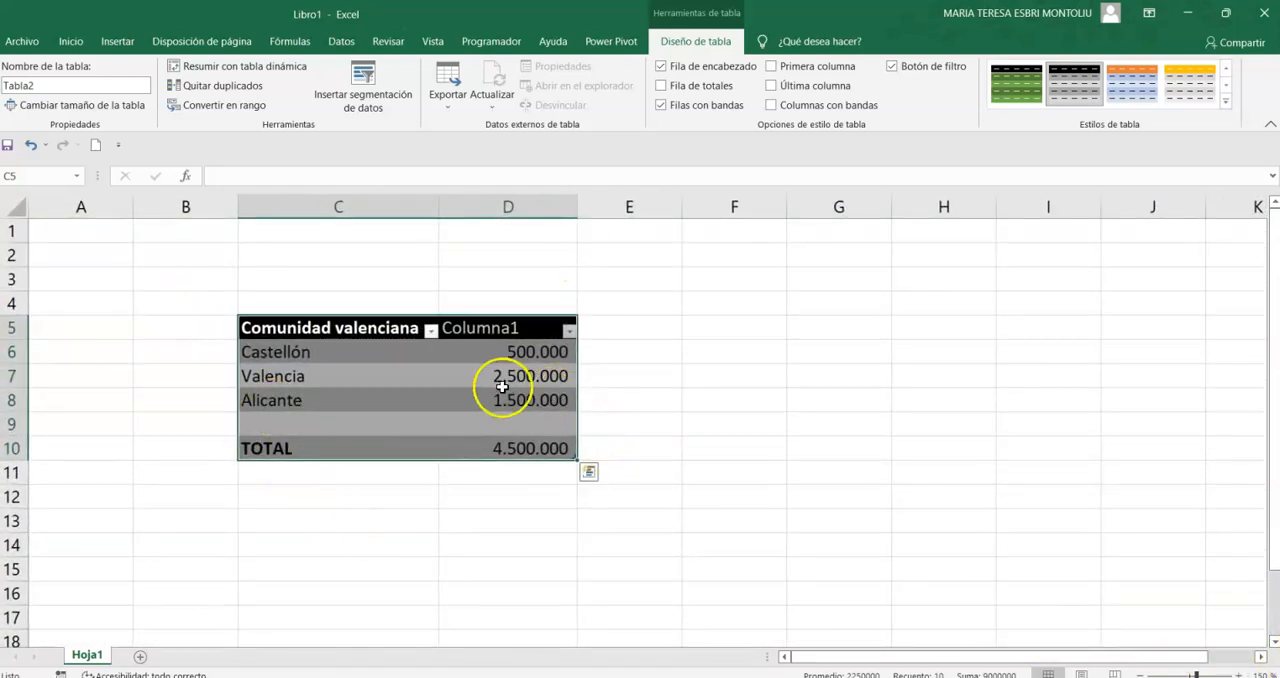
left_click(432, 330)
left_click(432, 332)
left_click(431, 334)
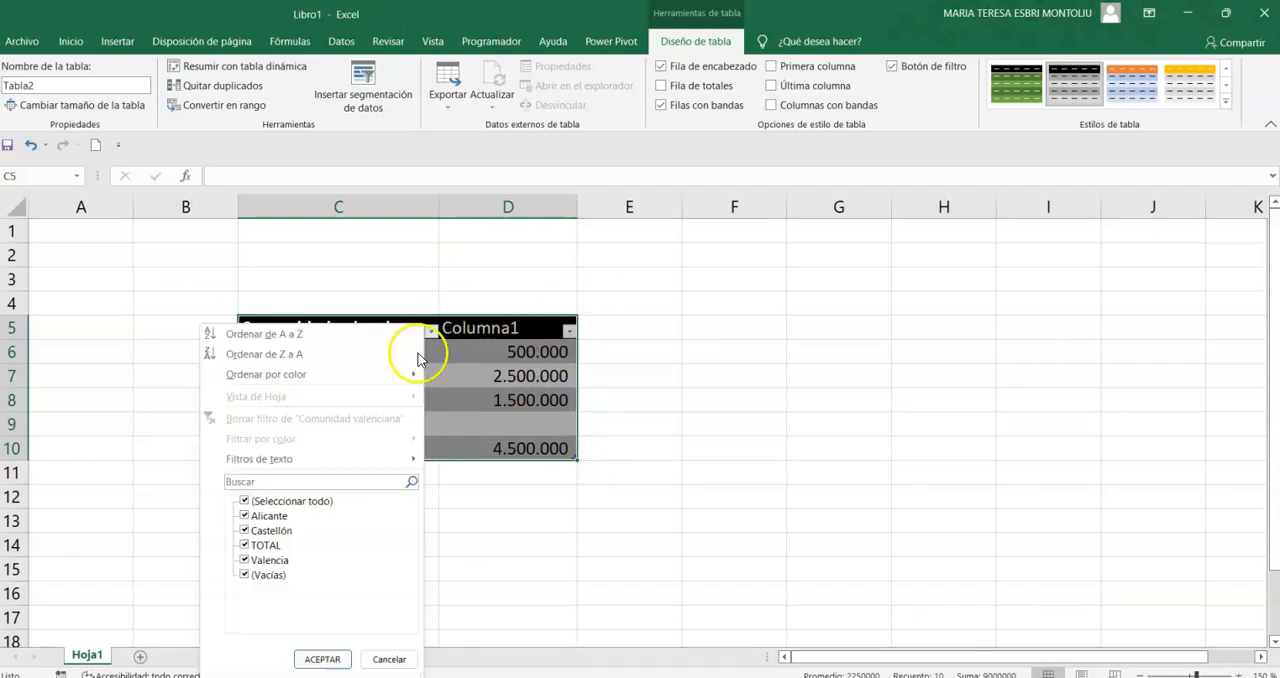
left_click(281, 532)
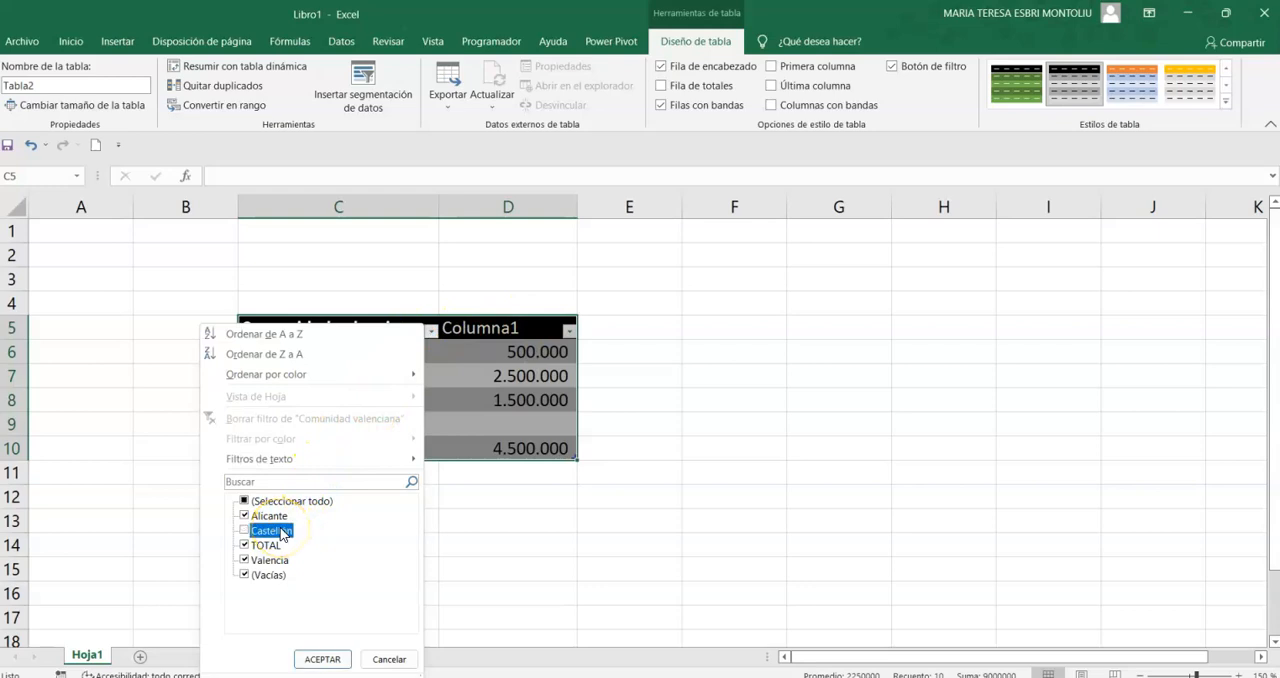
left_click(268, 500)
left_click(270, 533)
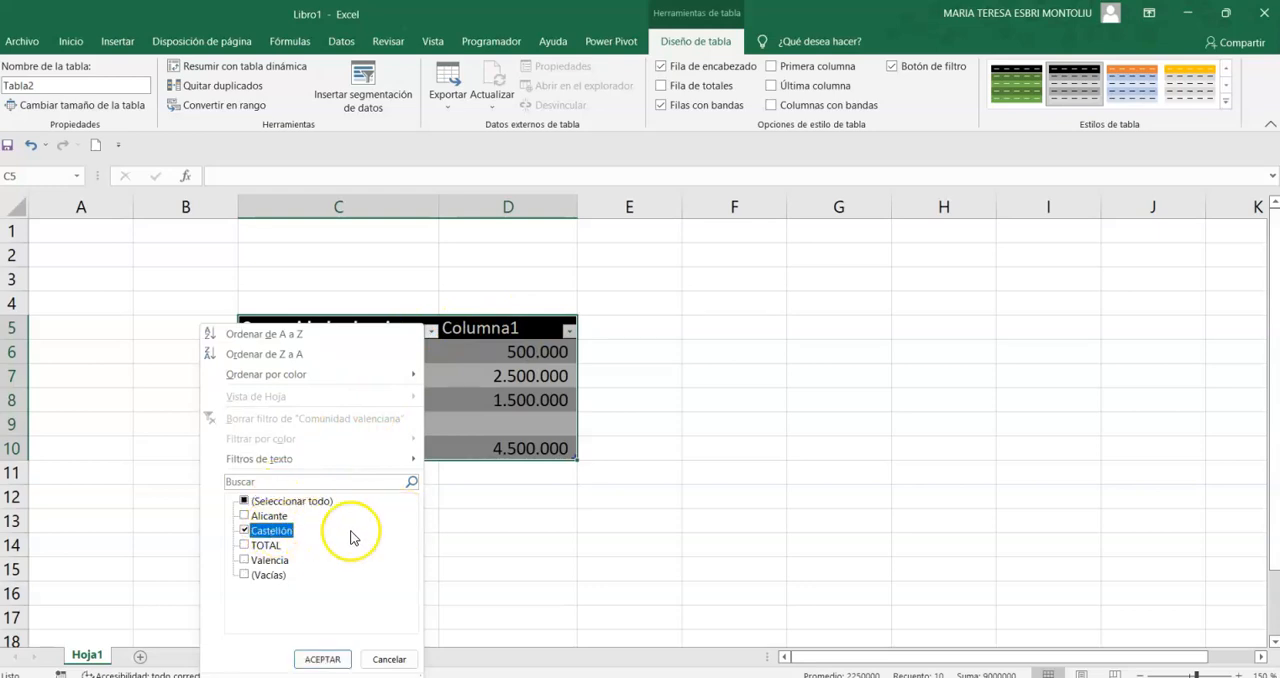
left_click(323, 659)
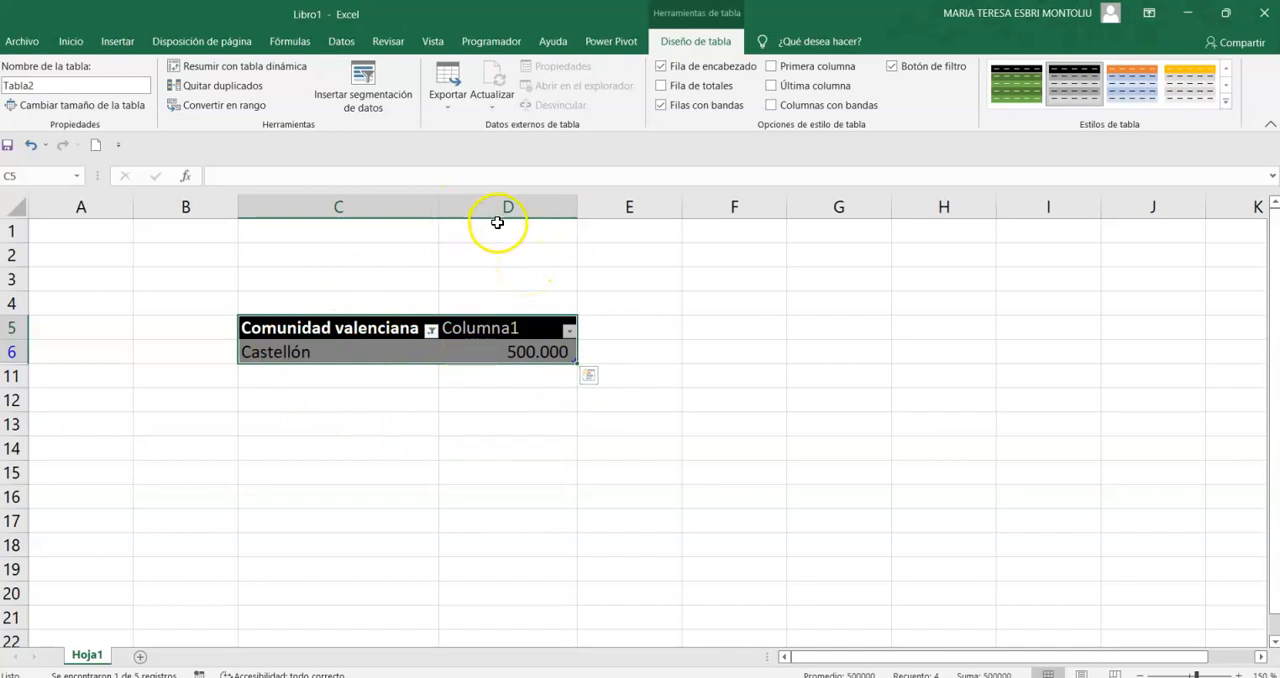
left_click(431, 331)
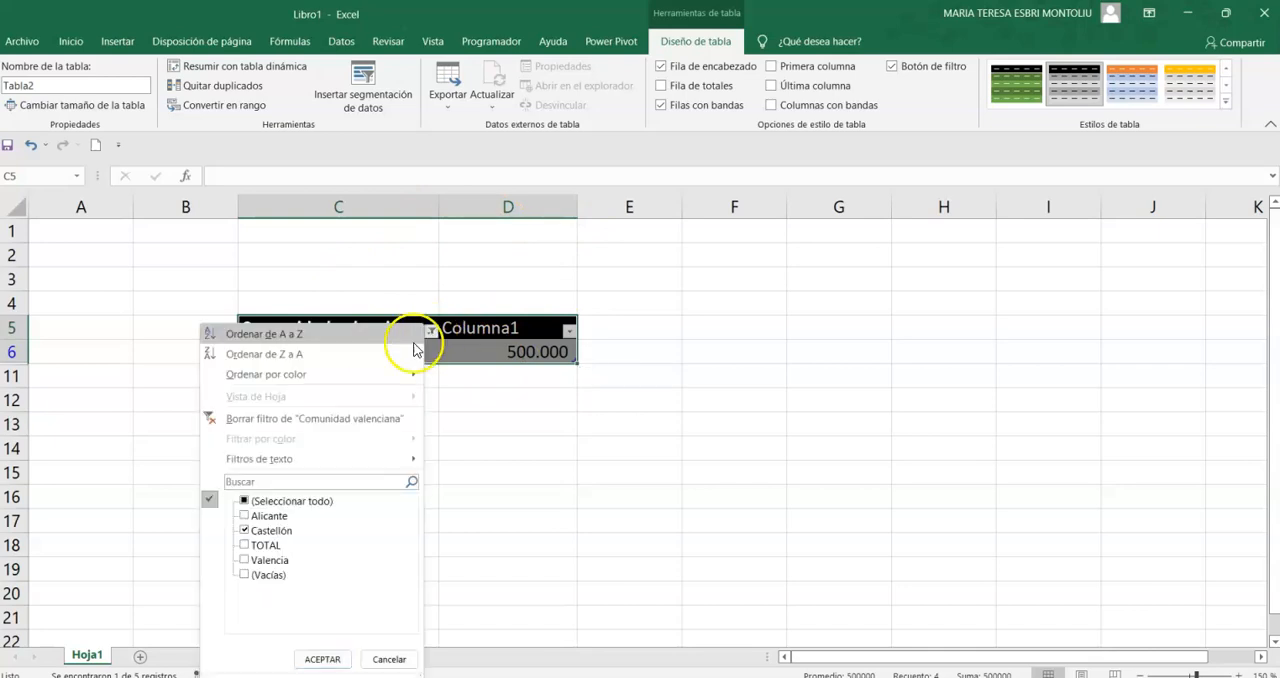
left_click(284, 515)
left_click(286, 500)
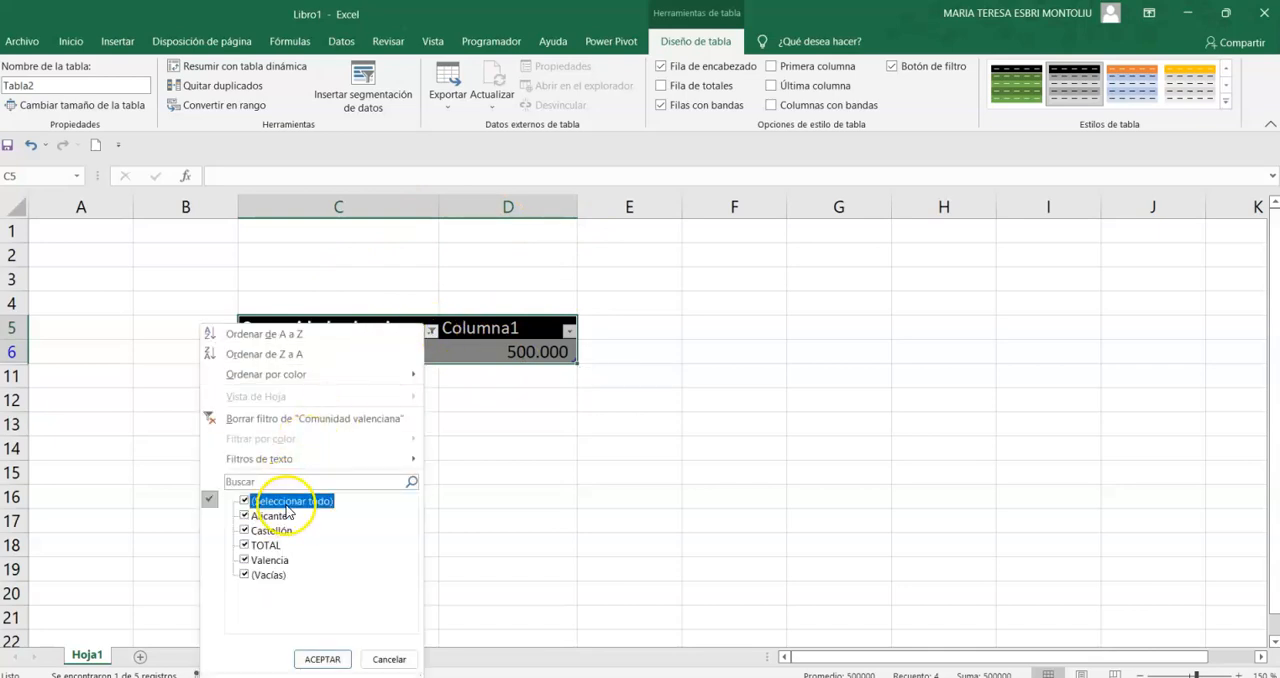
left_click(506, 457)
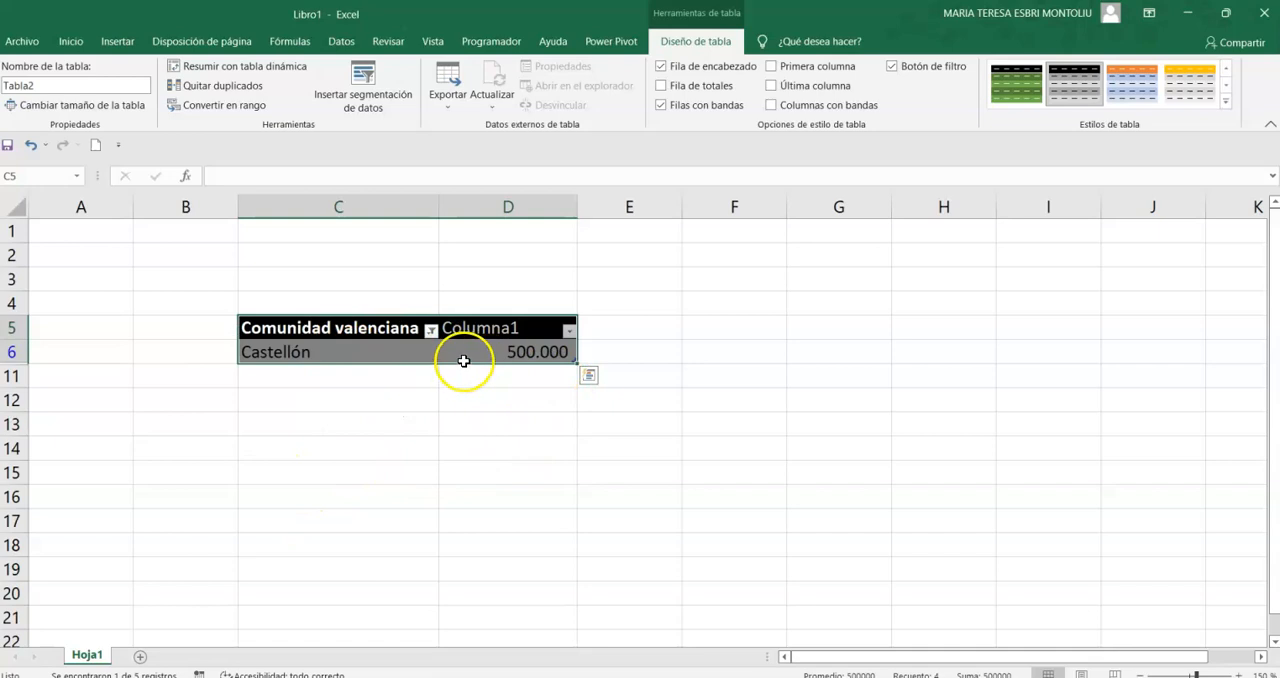
left_click(431, 331)
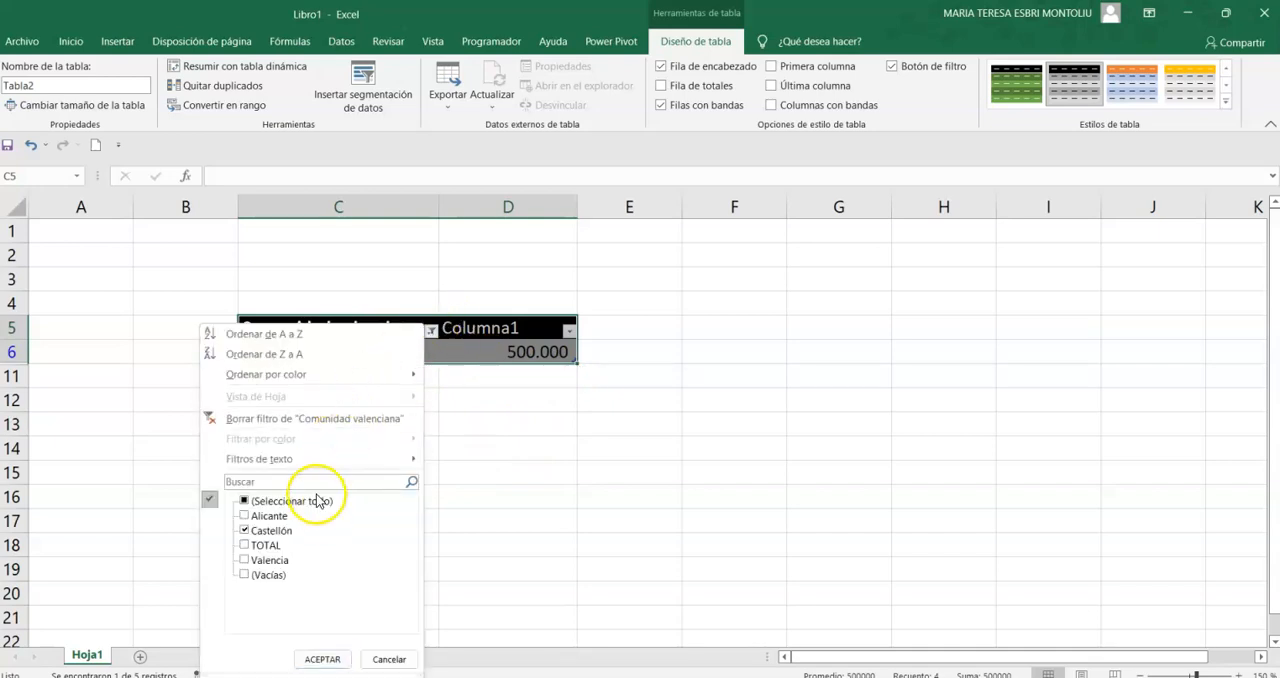
left_click(312, 502)
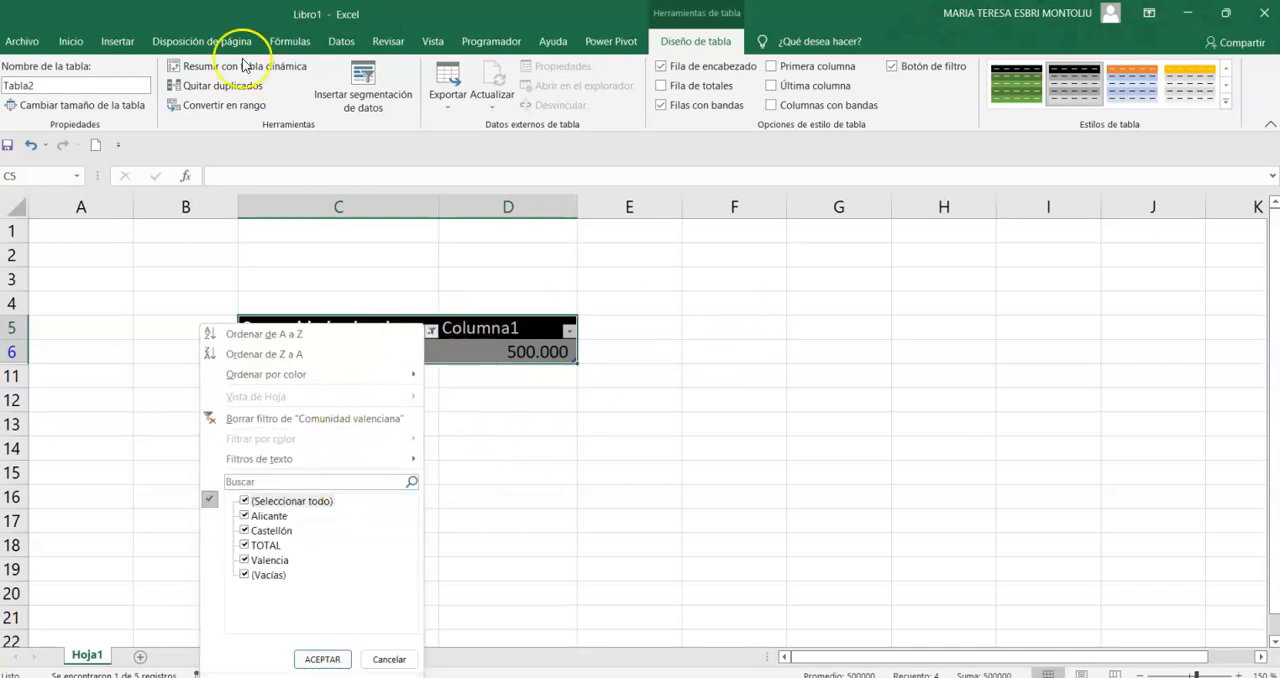
- Turn off filtering for the table to restore all rows and remove the header filter buttons
left_click(72, 45)
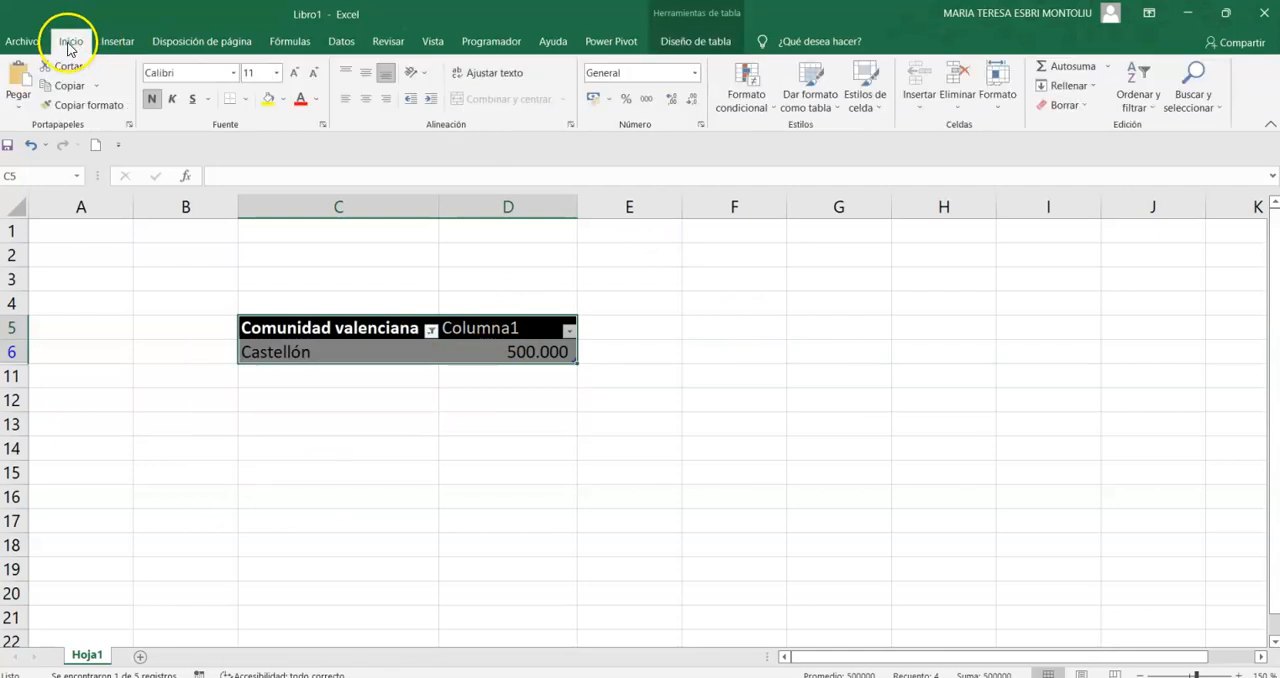
left_click(1138, 88)
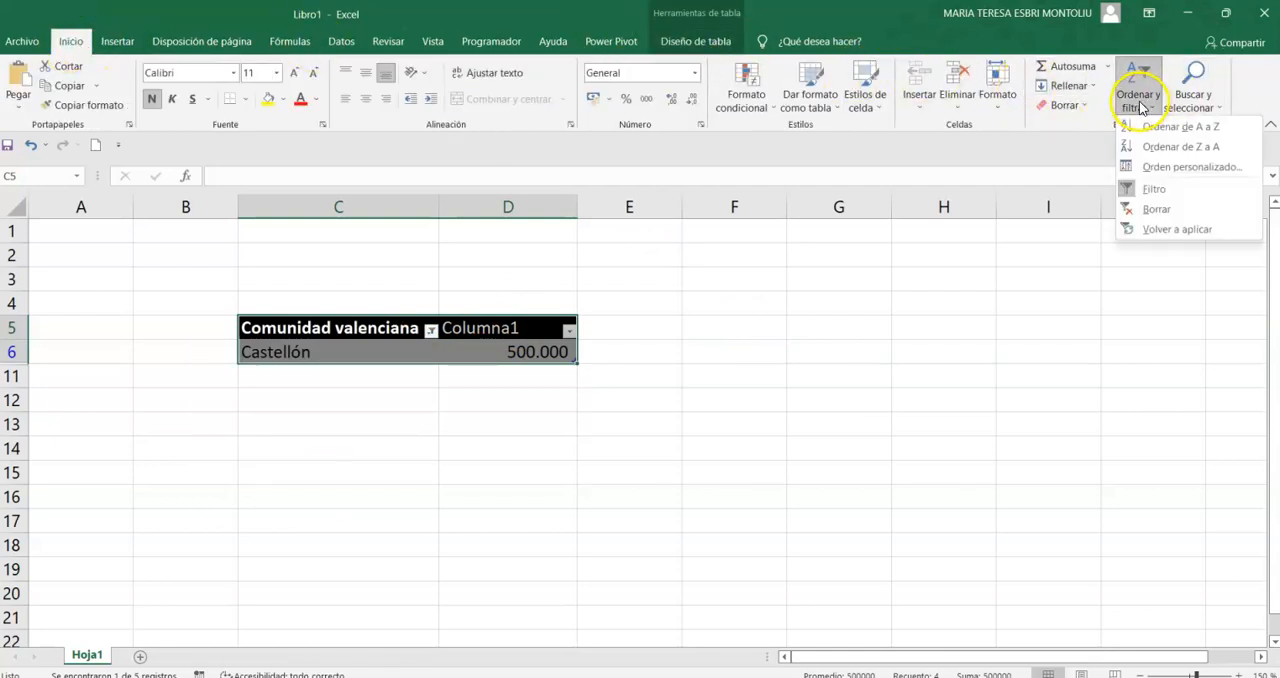
left_click(1146, 198)
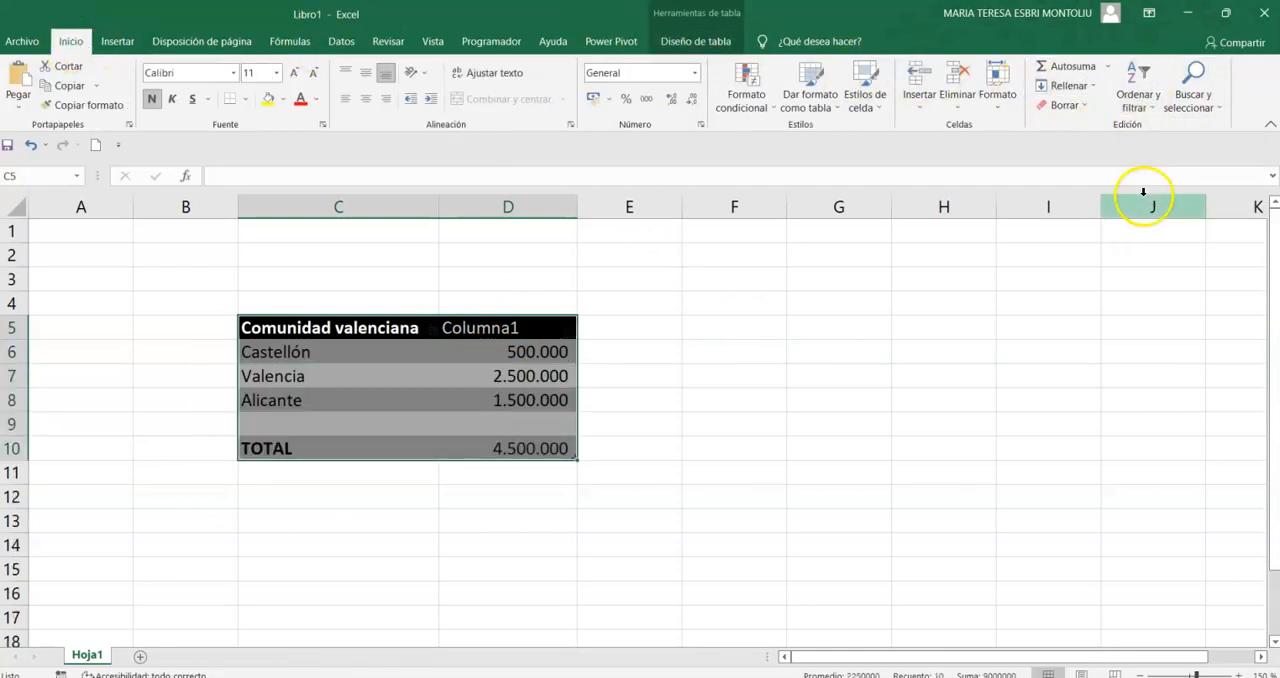
left_click(805, 326)
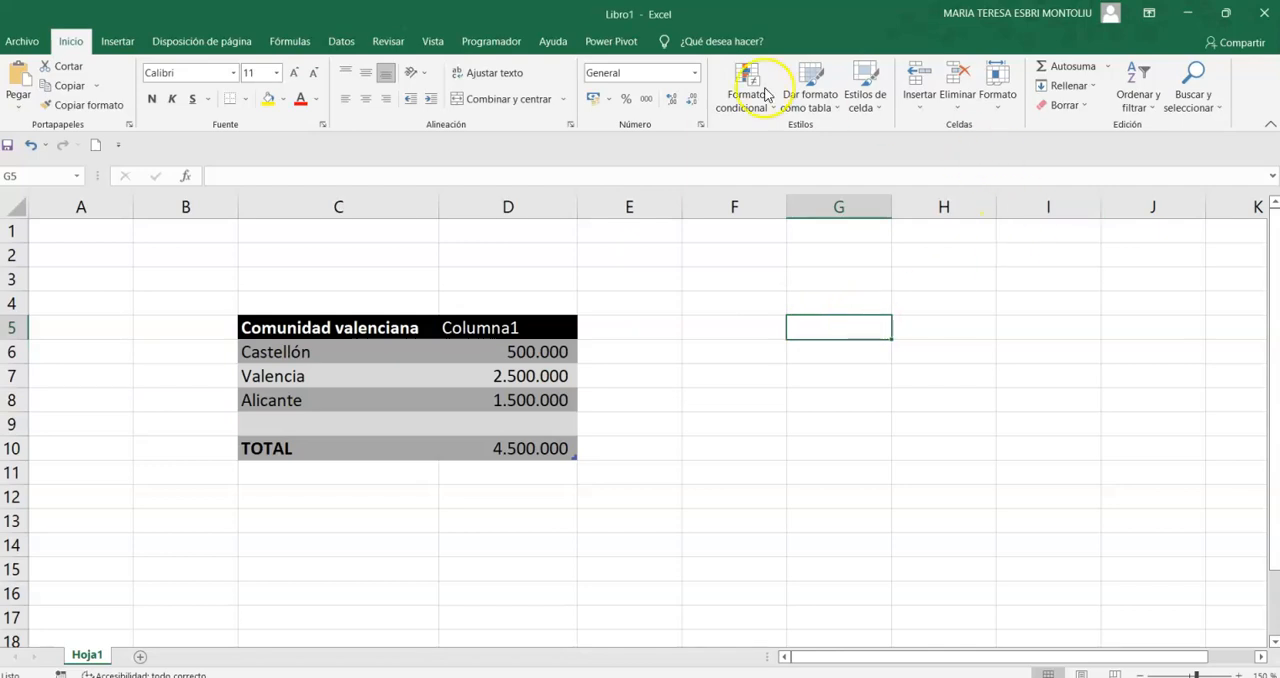
left_click(820, 100)
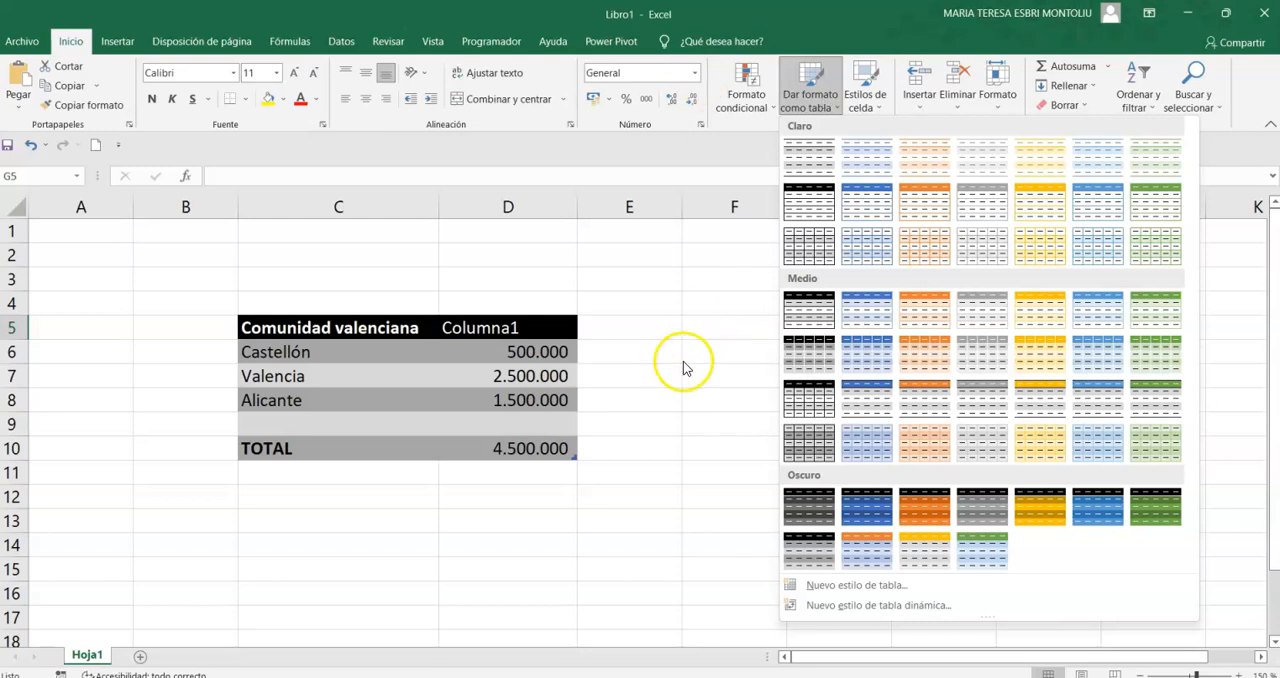
left_click(318, 531)
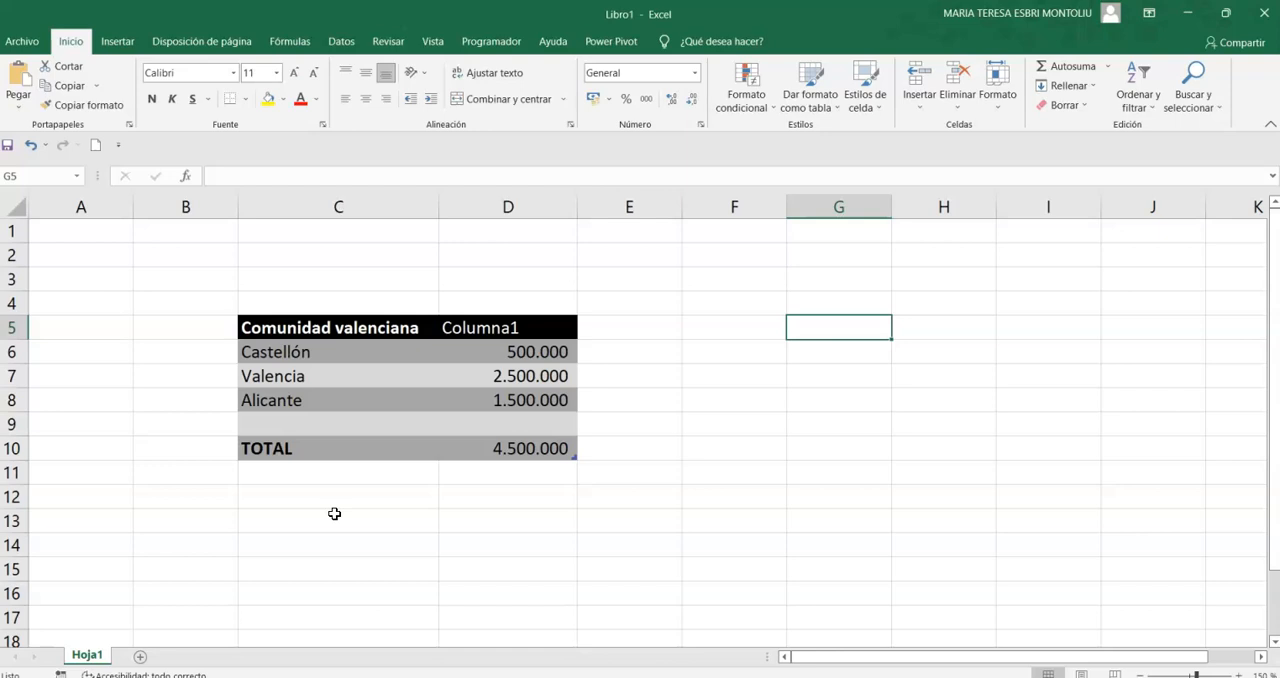
left_click(468, 332)
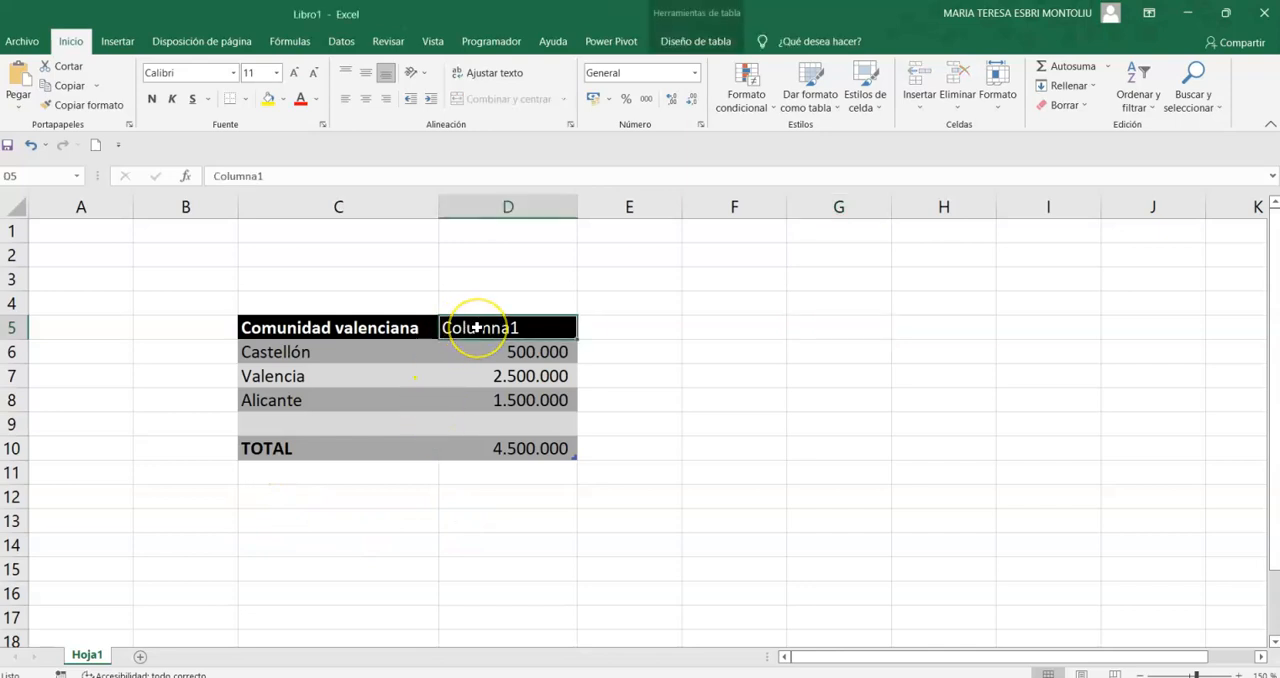
left_click(724, 371)
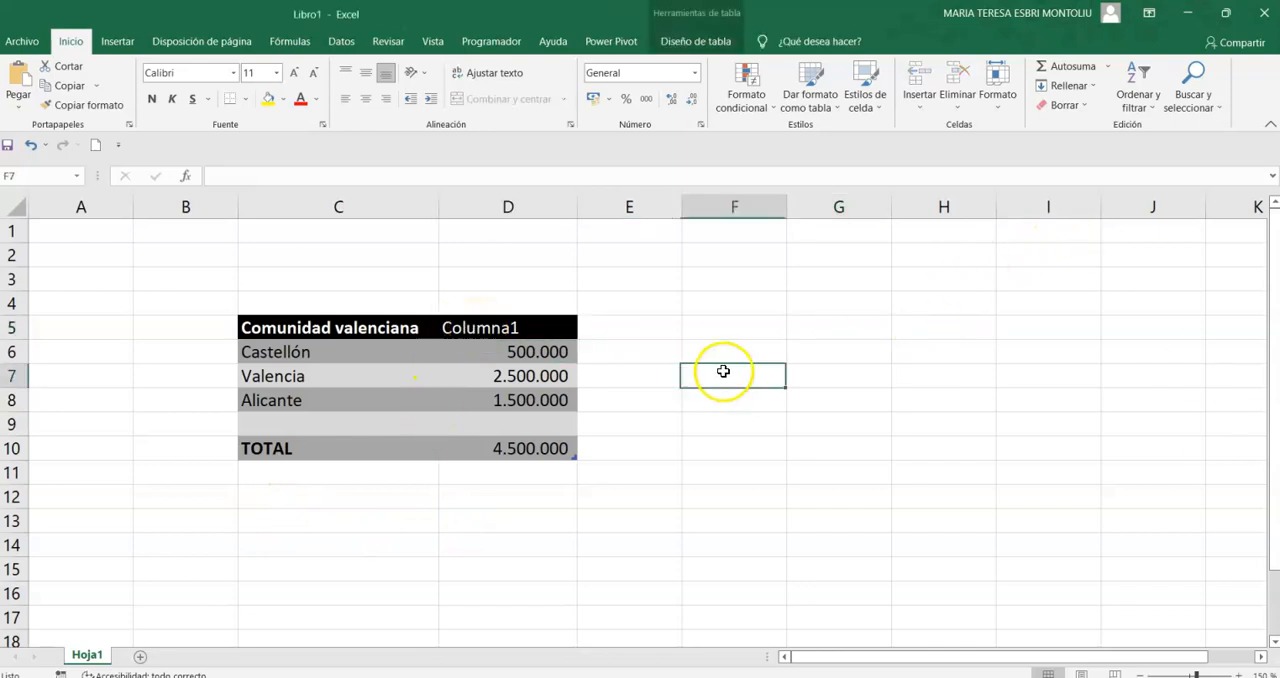
left_click(515, 316)
left_click(337, 324)
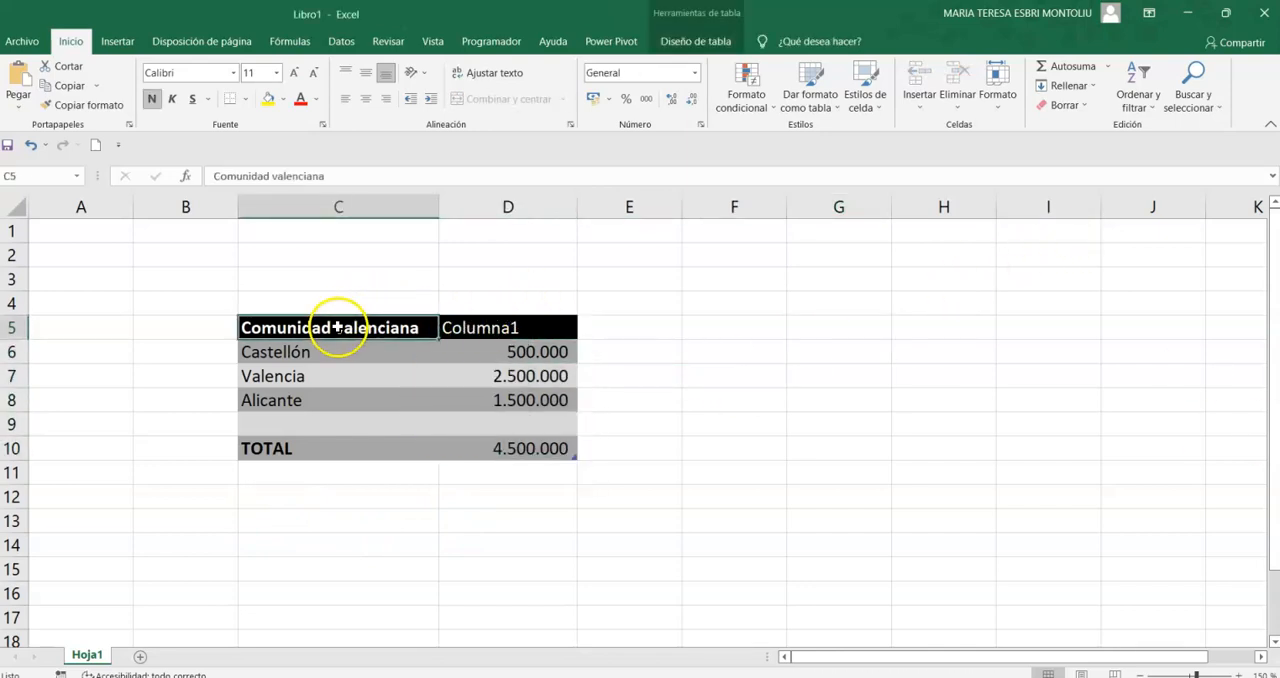
left_click(478, 318)
left_click(734, 441)
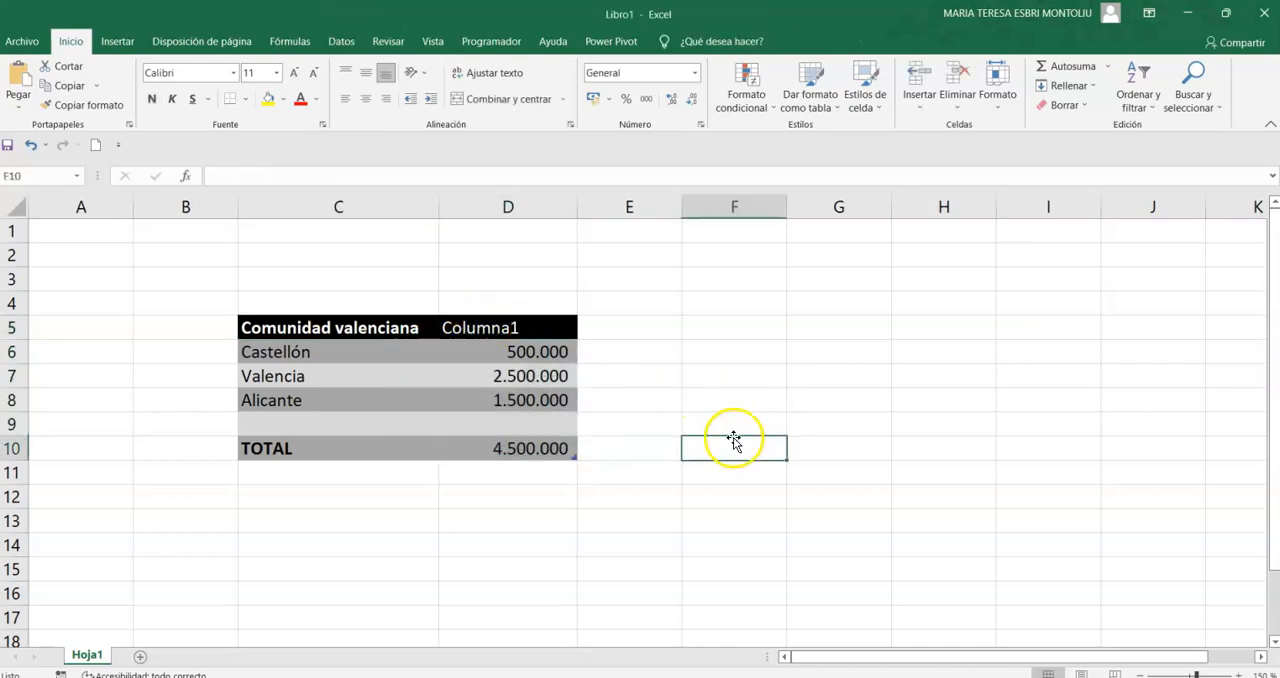
- Insert the recommended clustered column chart for C5:D8 and move it to the right of the table
left_click_drag(266, 324, 457, 389)
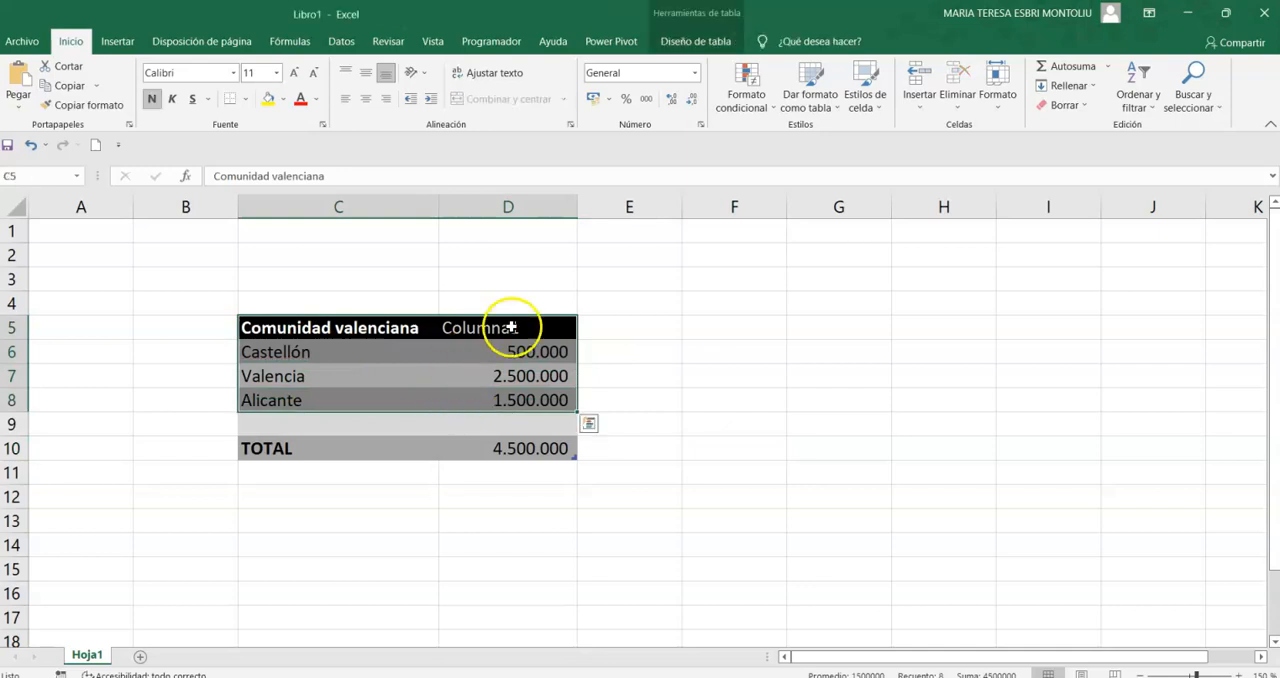
left_click(125, 41)
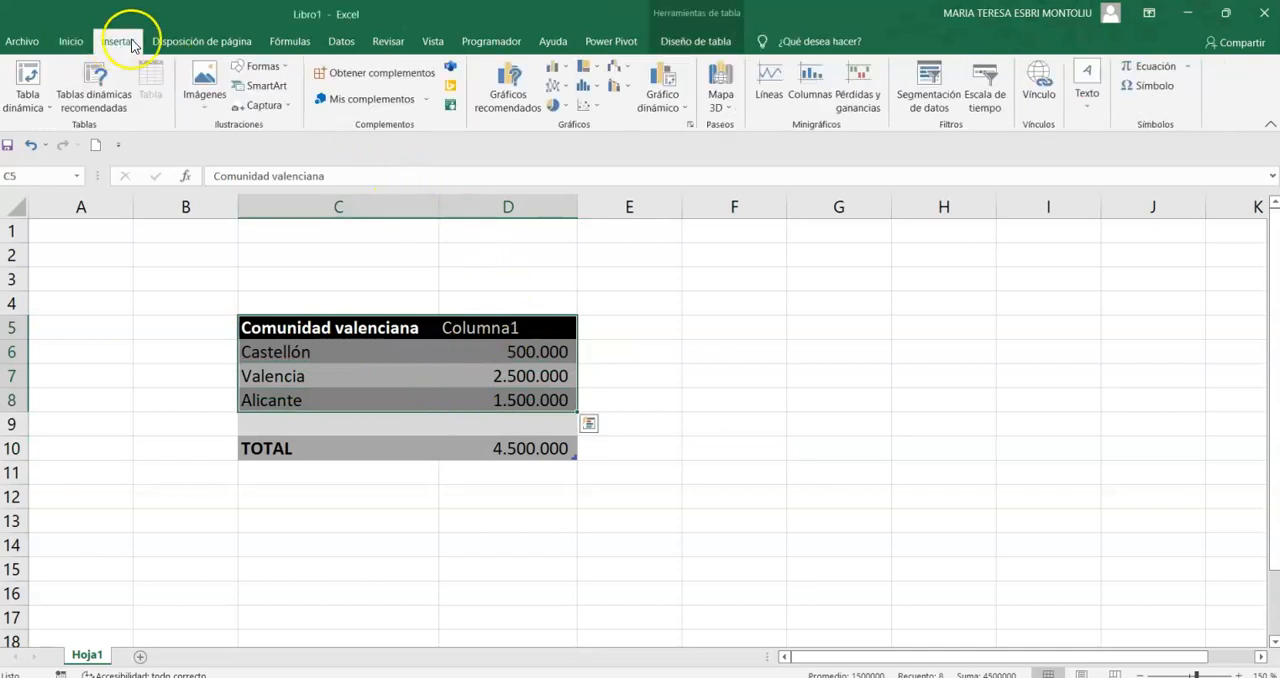
left_click(508, 85)
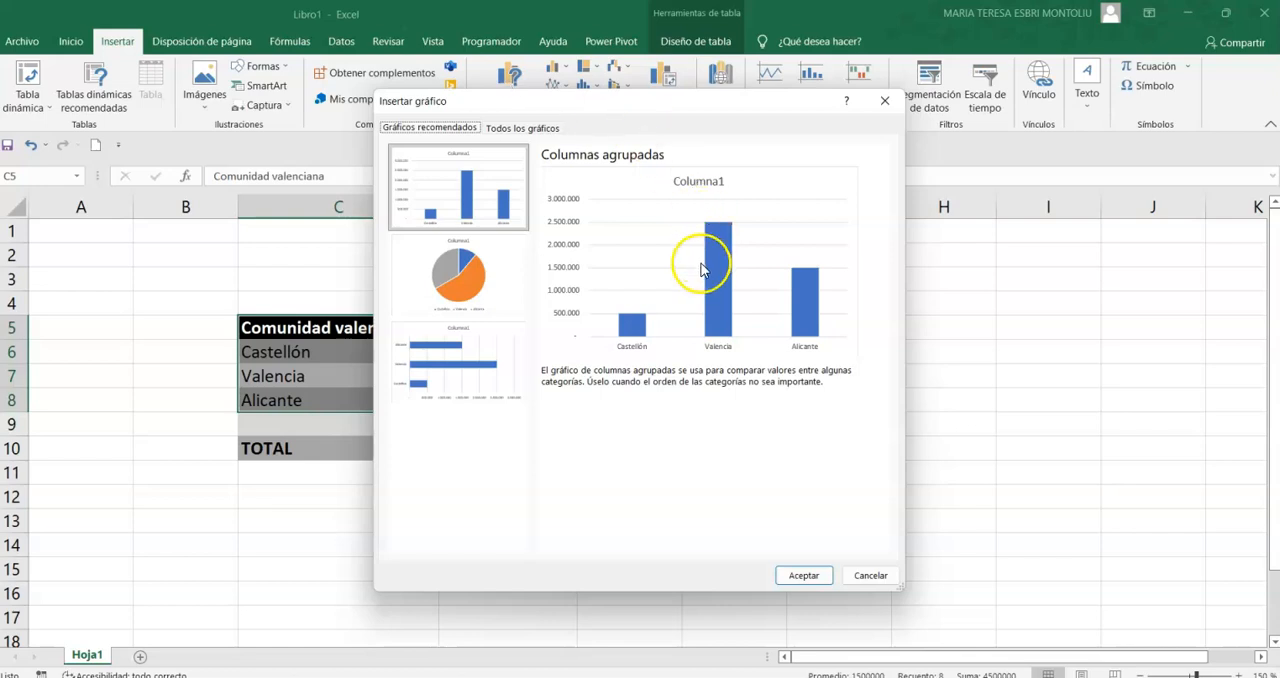
left_click(677, 673)
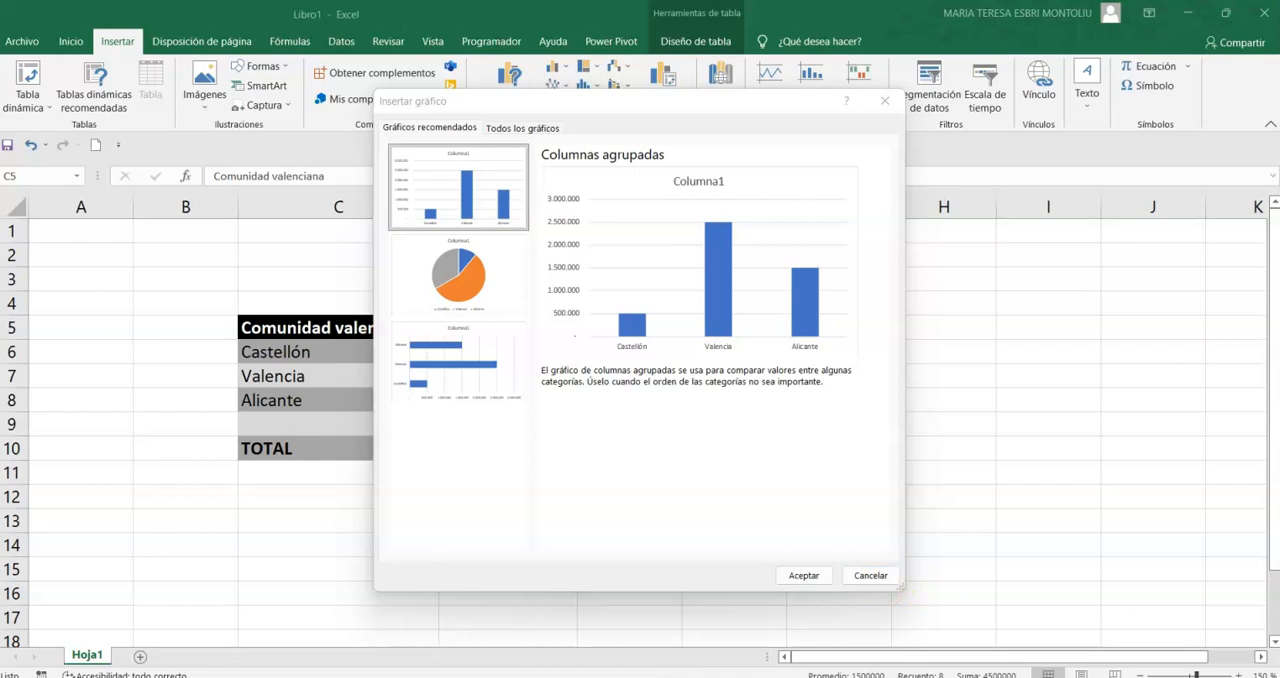
left_click(803, 575)
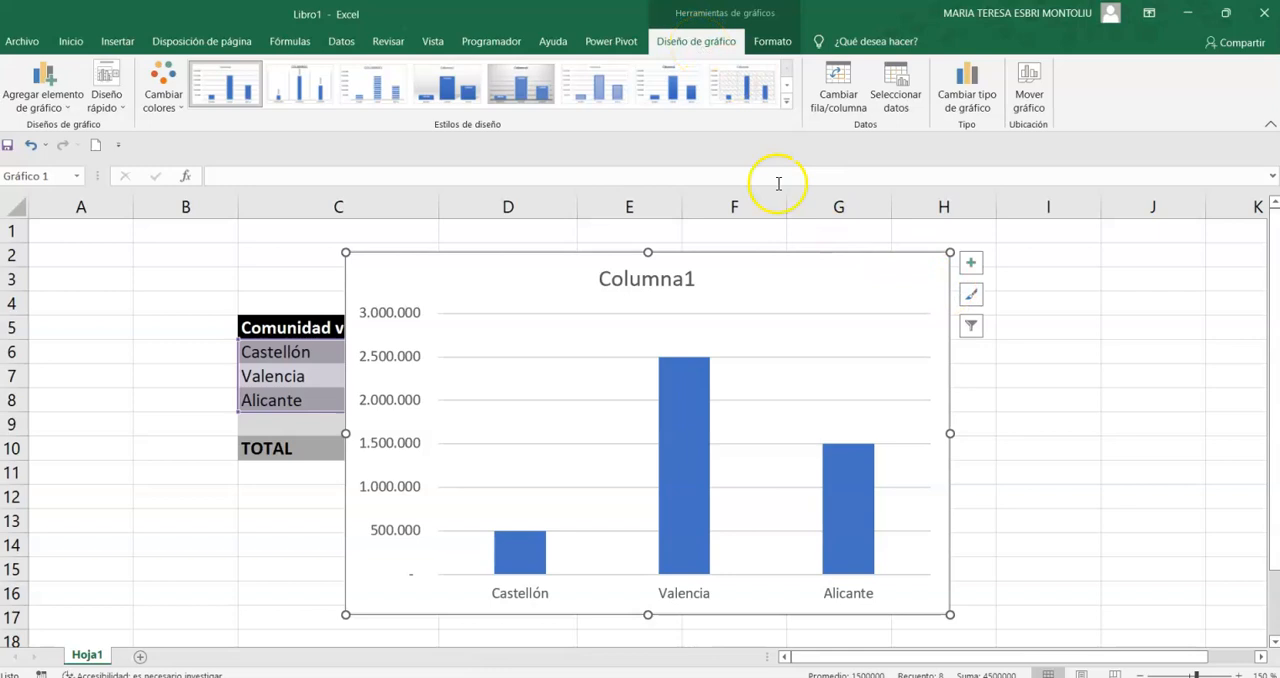
key("Escape")
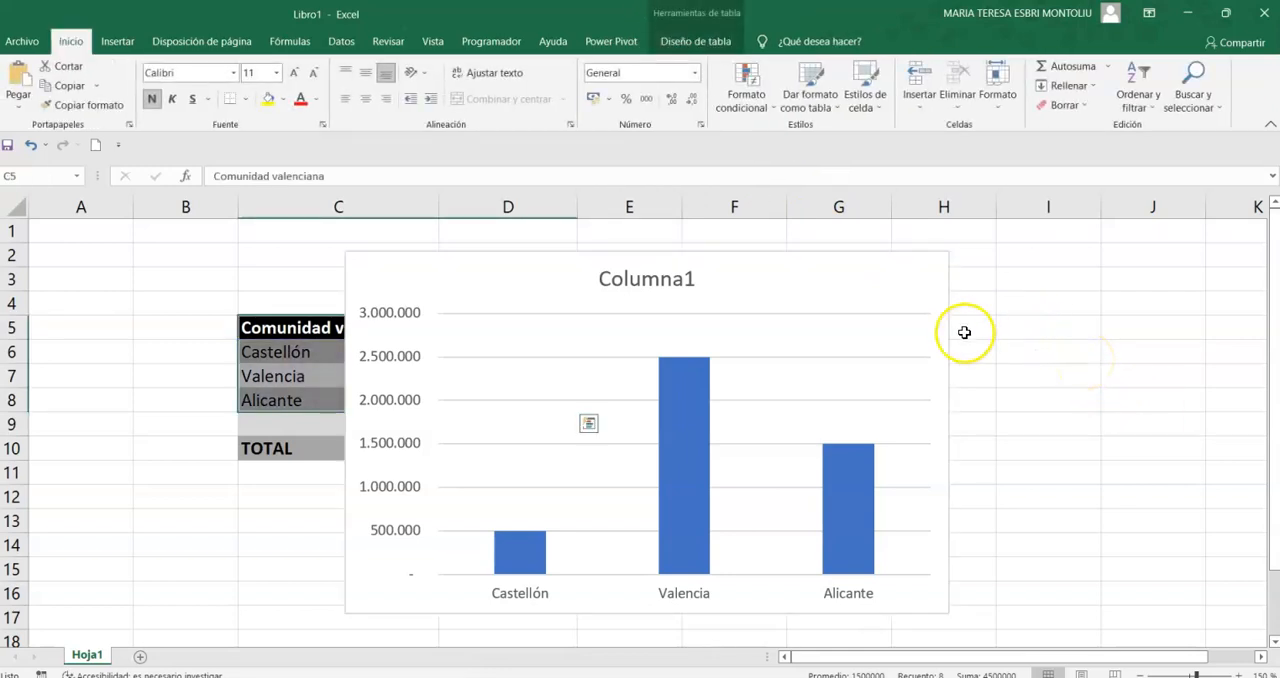
left_click_drag(906, 289, 1181, 261)
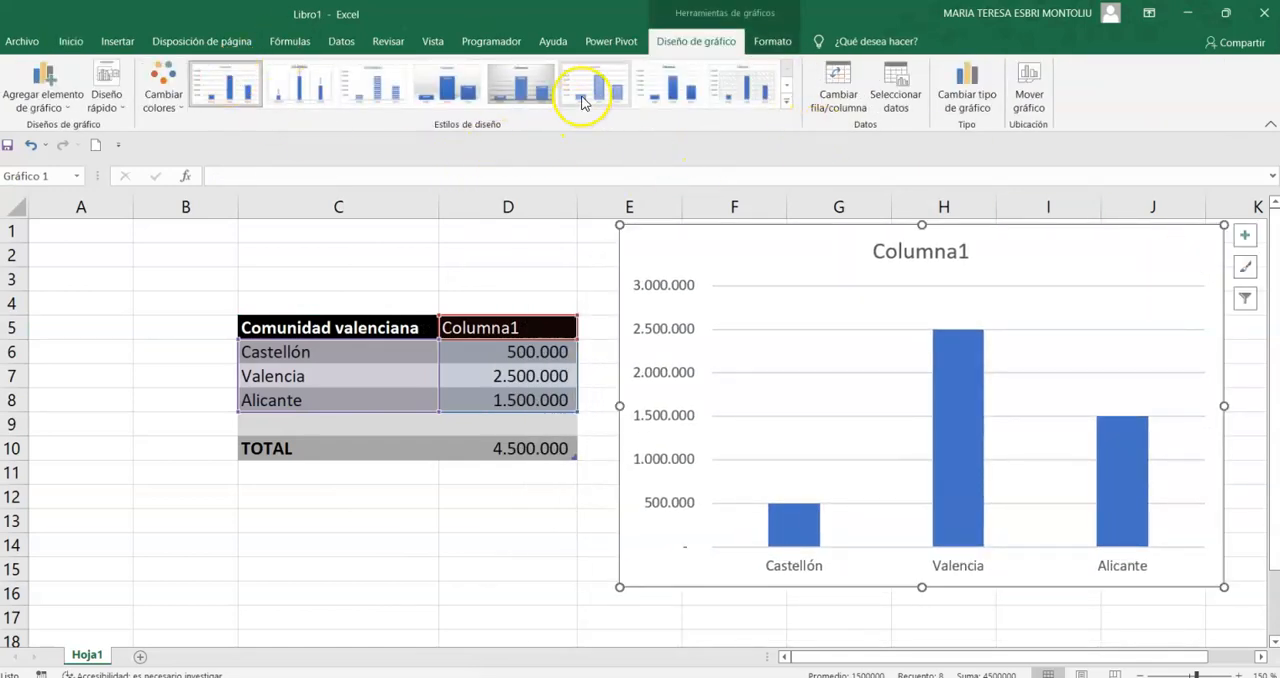
- Delete the clustered column chart from the sheet
left_click(506, 250)
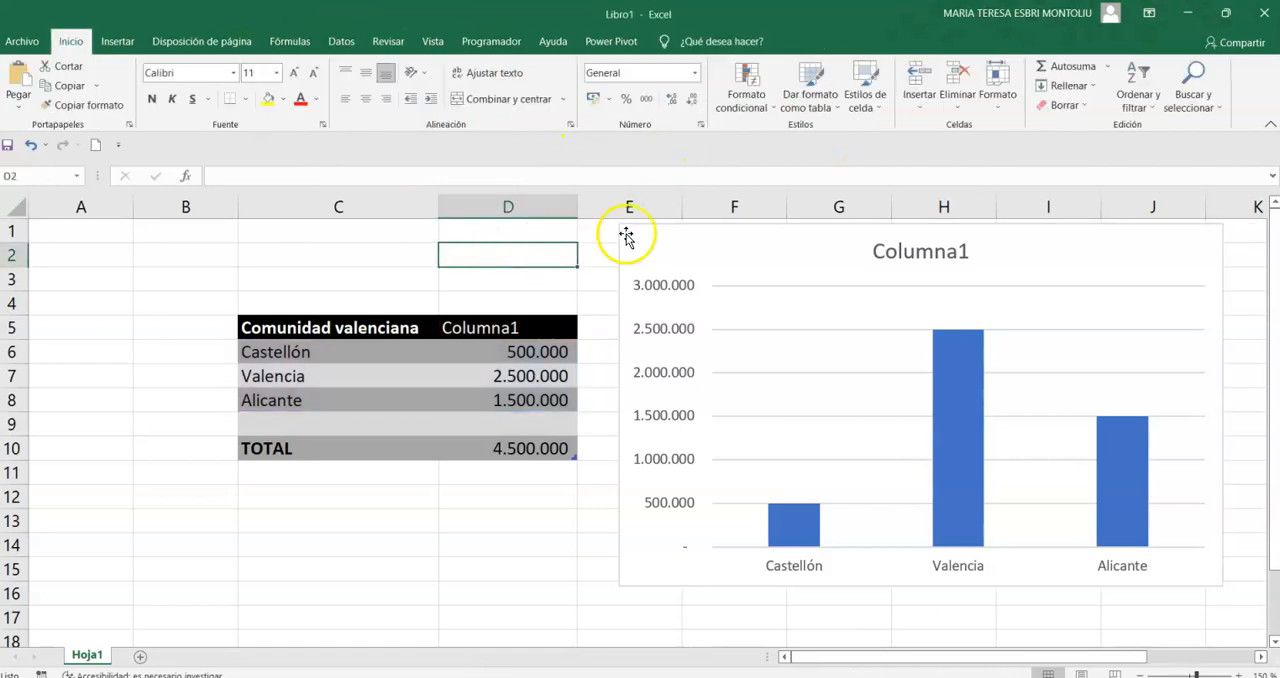
left_click(668, 239)
key("Delete")
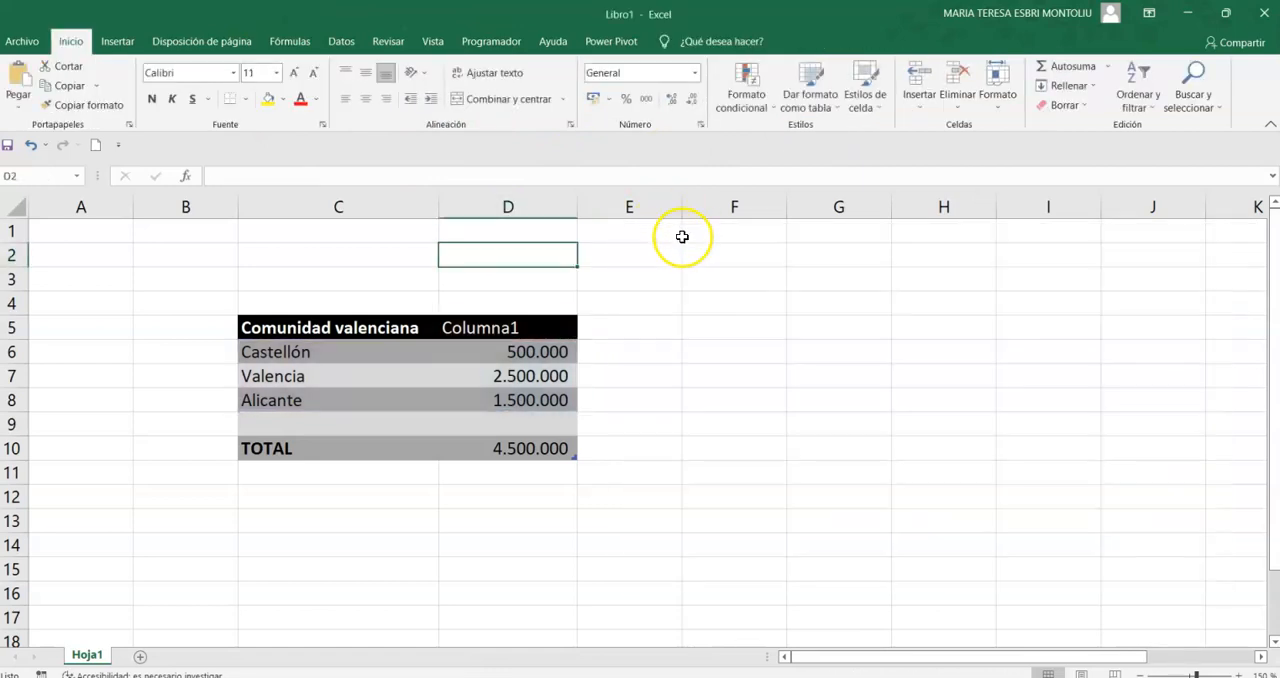
- Open the full list of chart types for C6:D8 and move the chart dialog clear of the table
left_click(273, 351)
left_click_drag(273, 351, 554, 403)
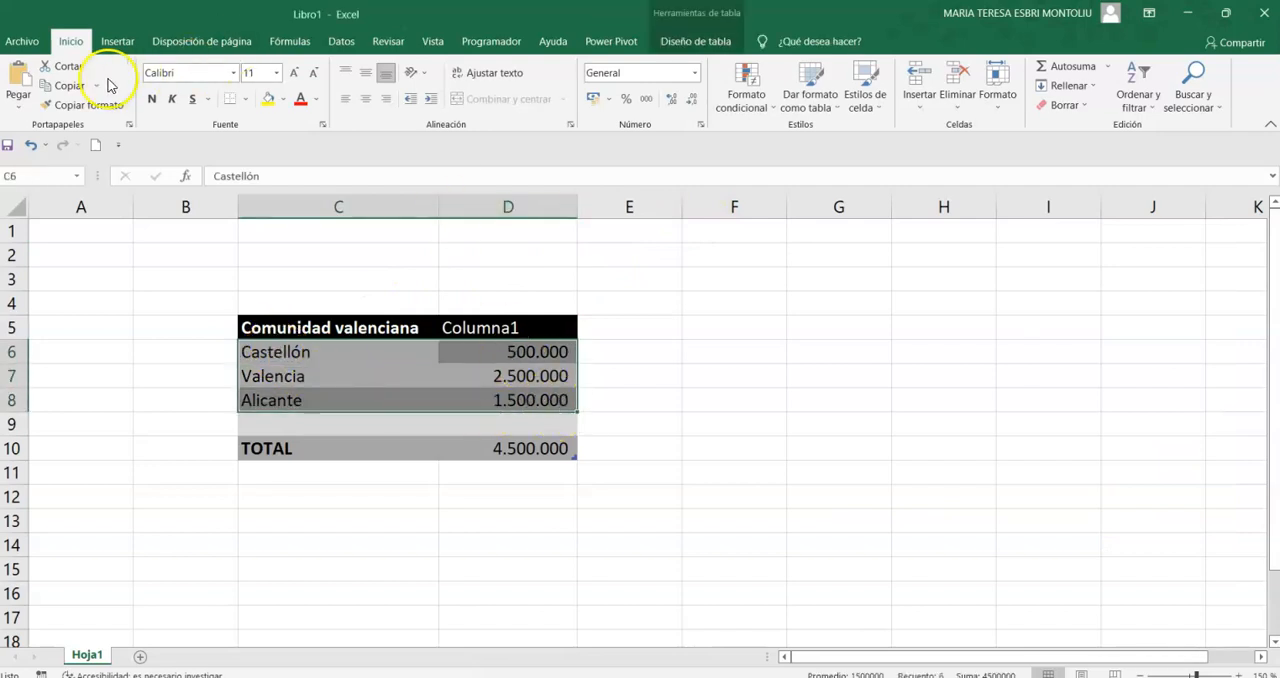
left_click(117, 41)
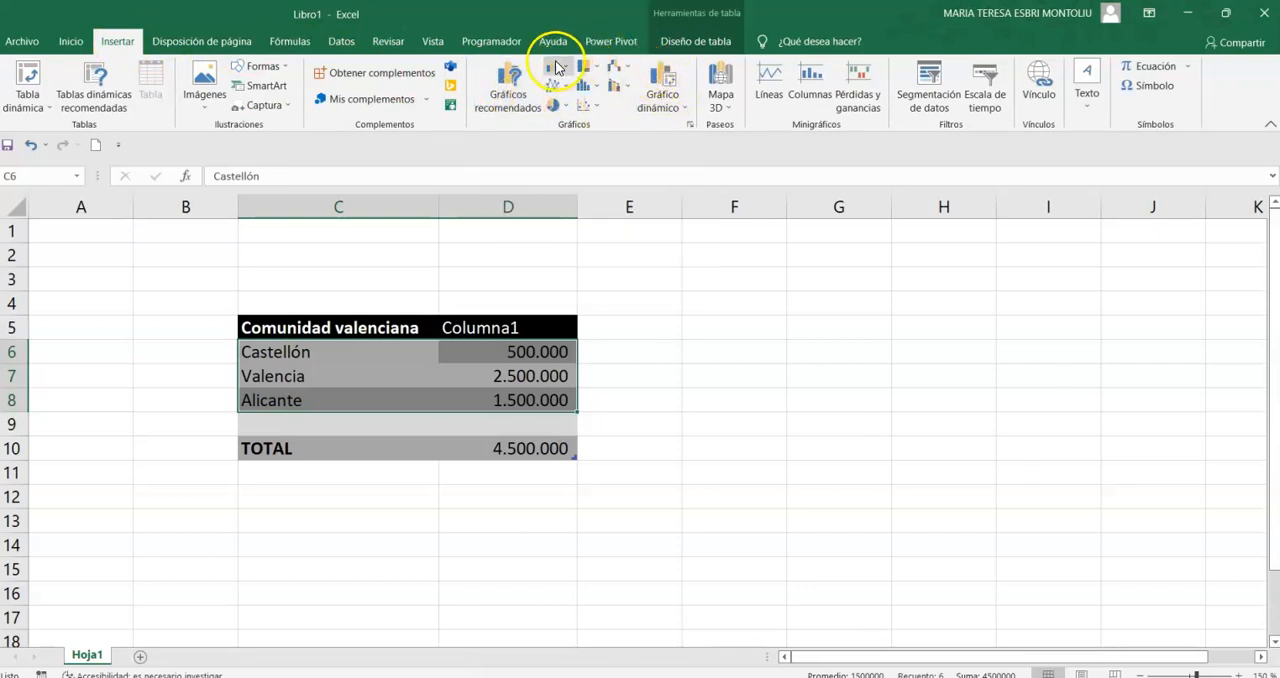
left_click(516, 99)
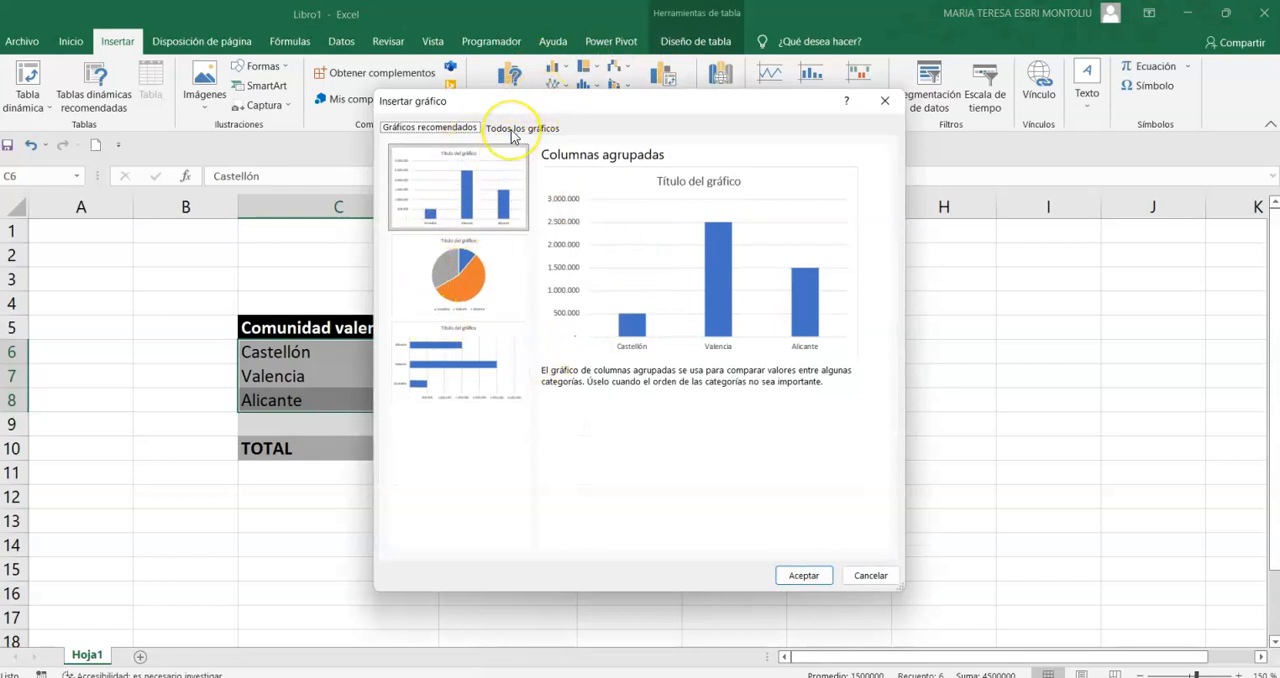
left_click(514, 129)
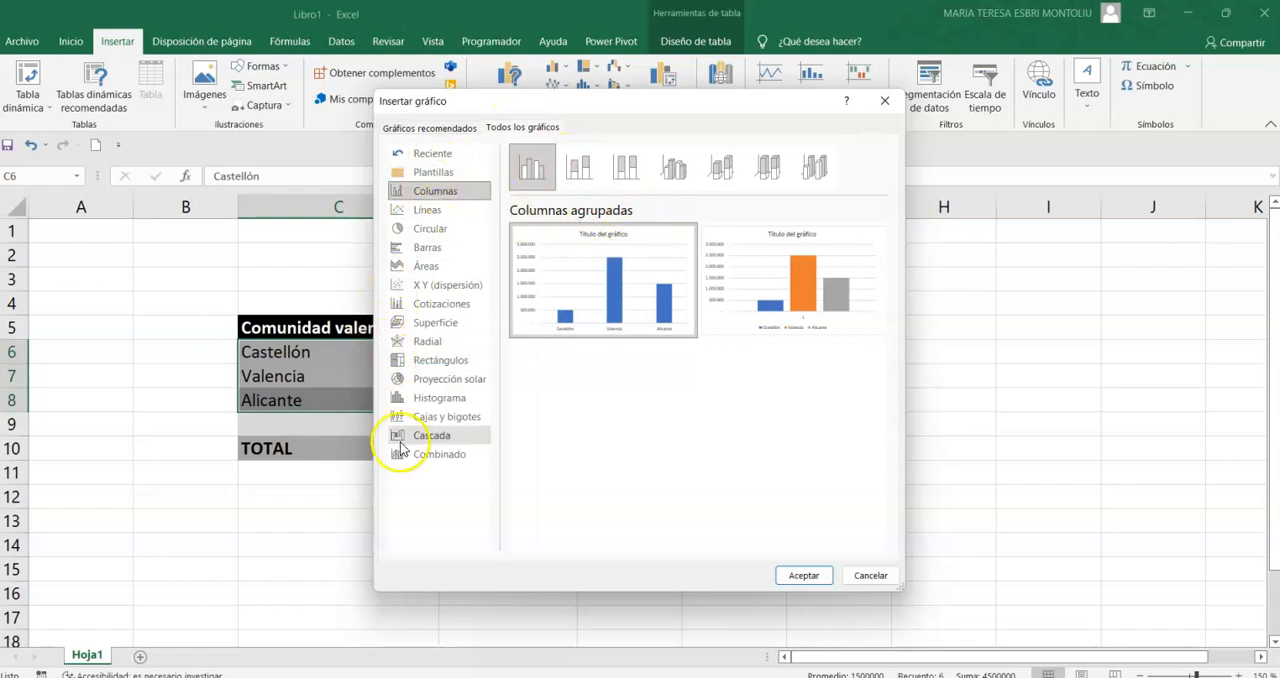
left_click_drag(463, 106, 747, 109)
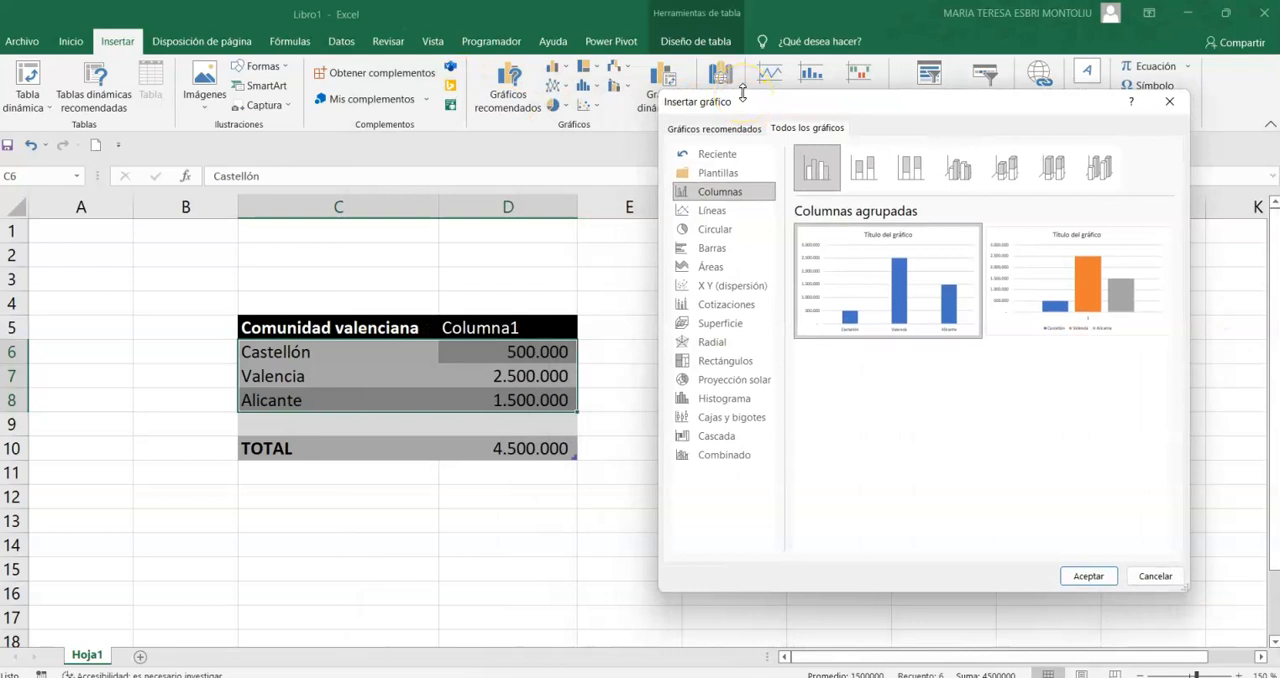
- Examine the previews of the chart types from Líneas through Cascada for the province figures
left_click(715, 212)
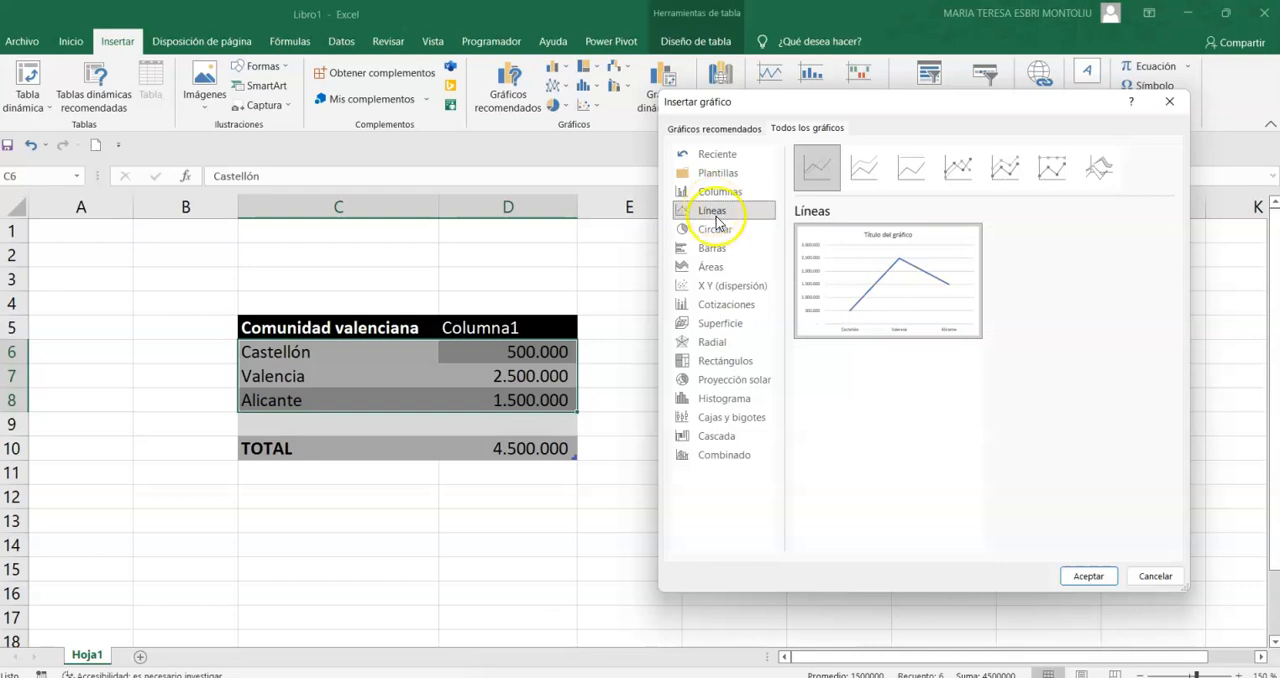
left_click(725, 230)
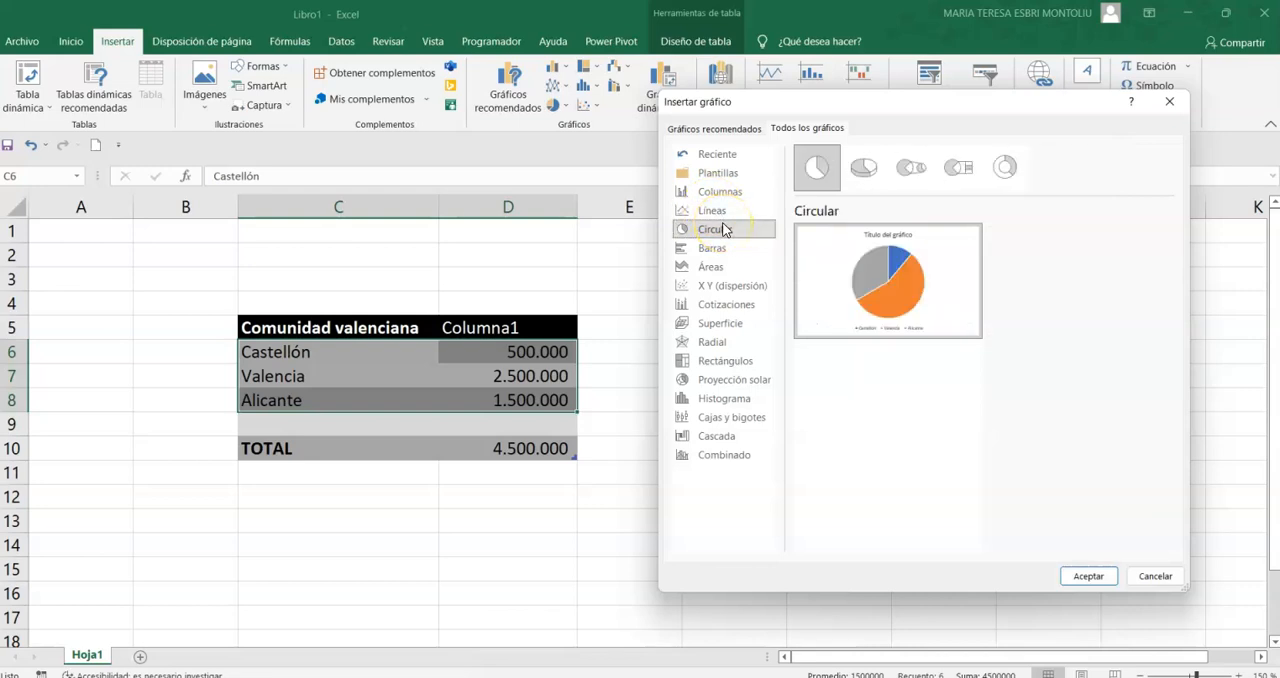
left_click(725, 250)
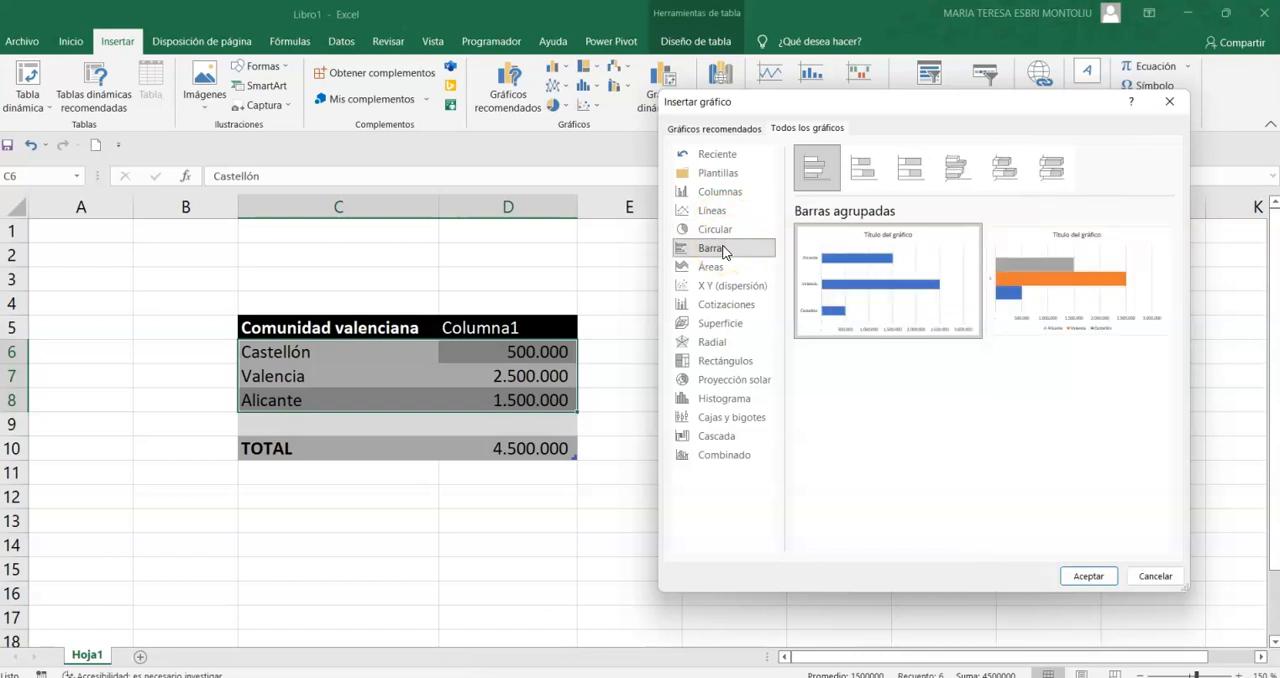
left_click(722, 267)
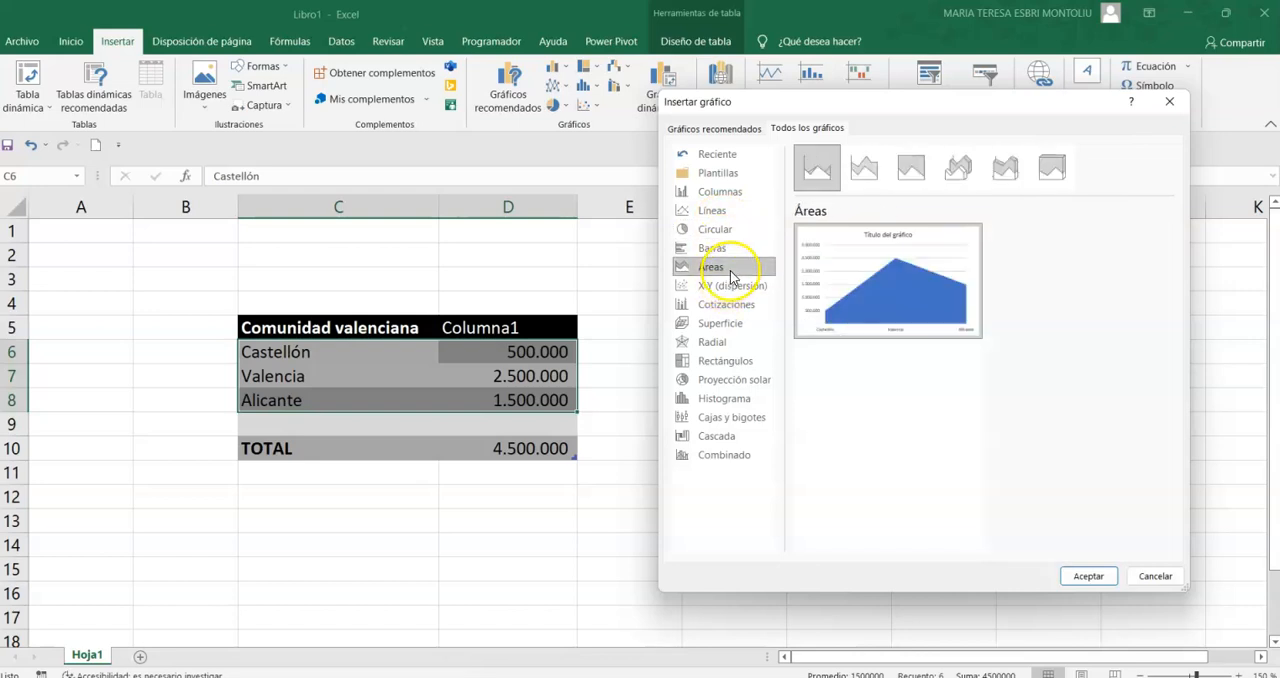
left_click(735, 290)
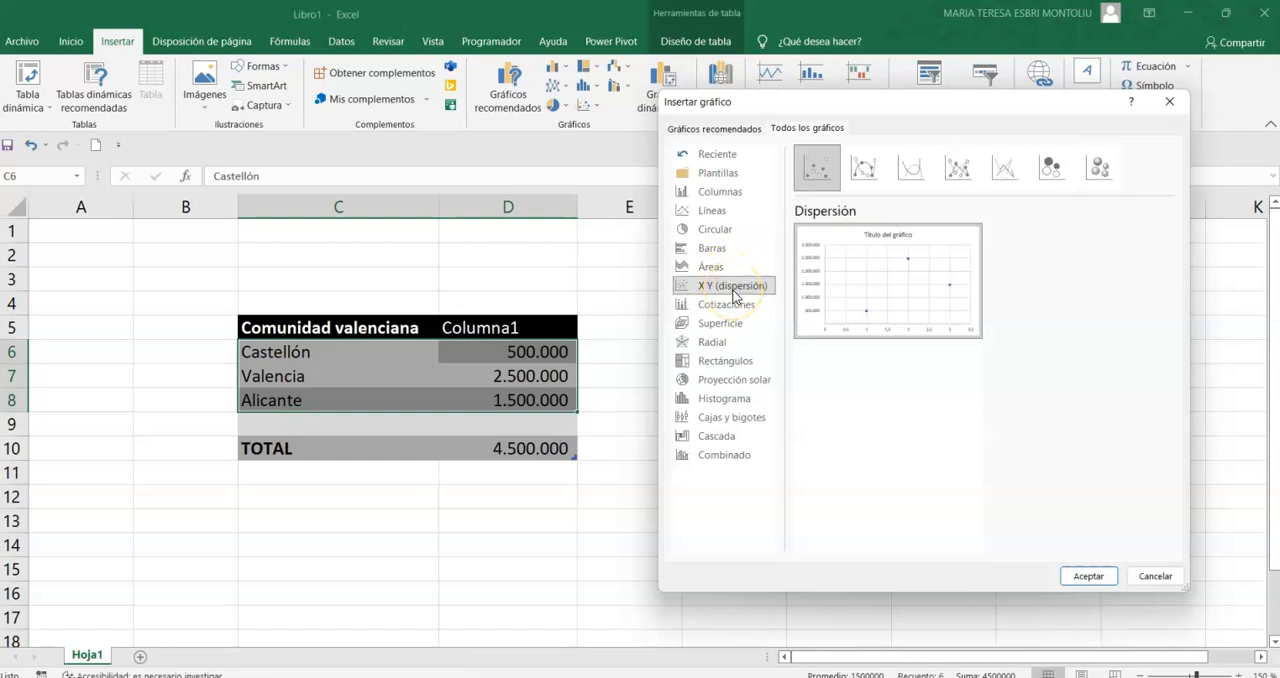
left_click(730, 306)
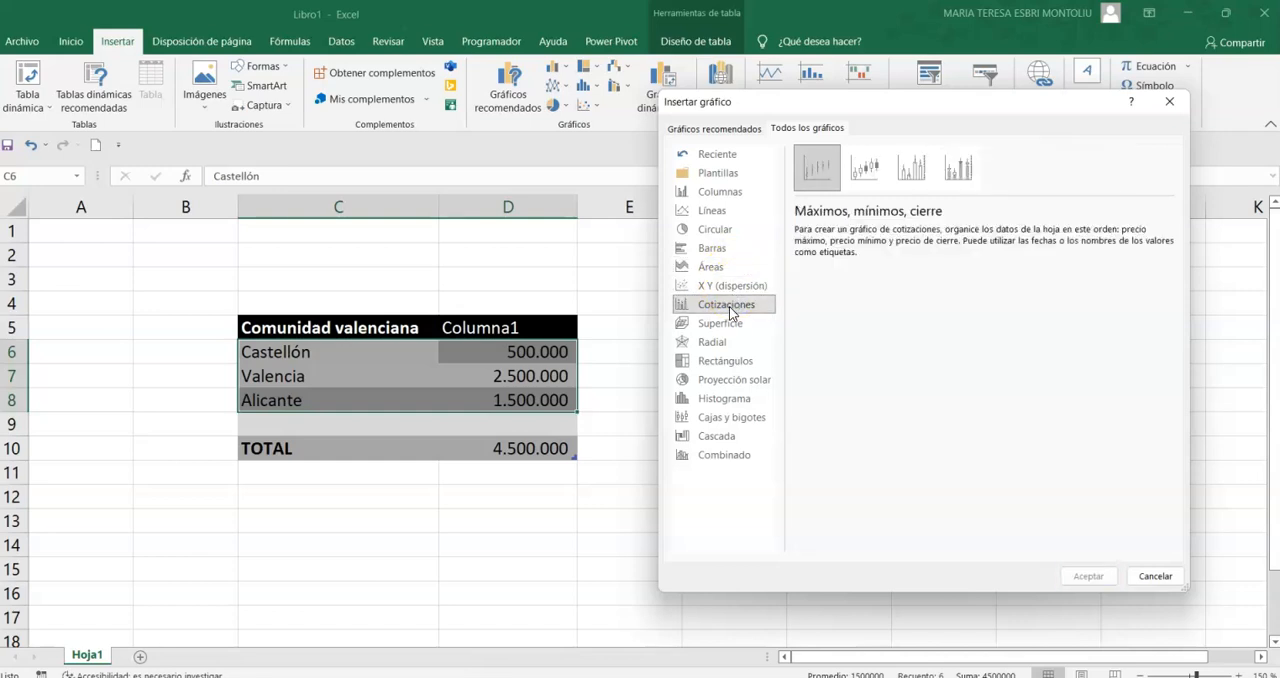
left_click(730, 326)
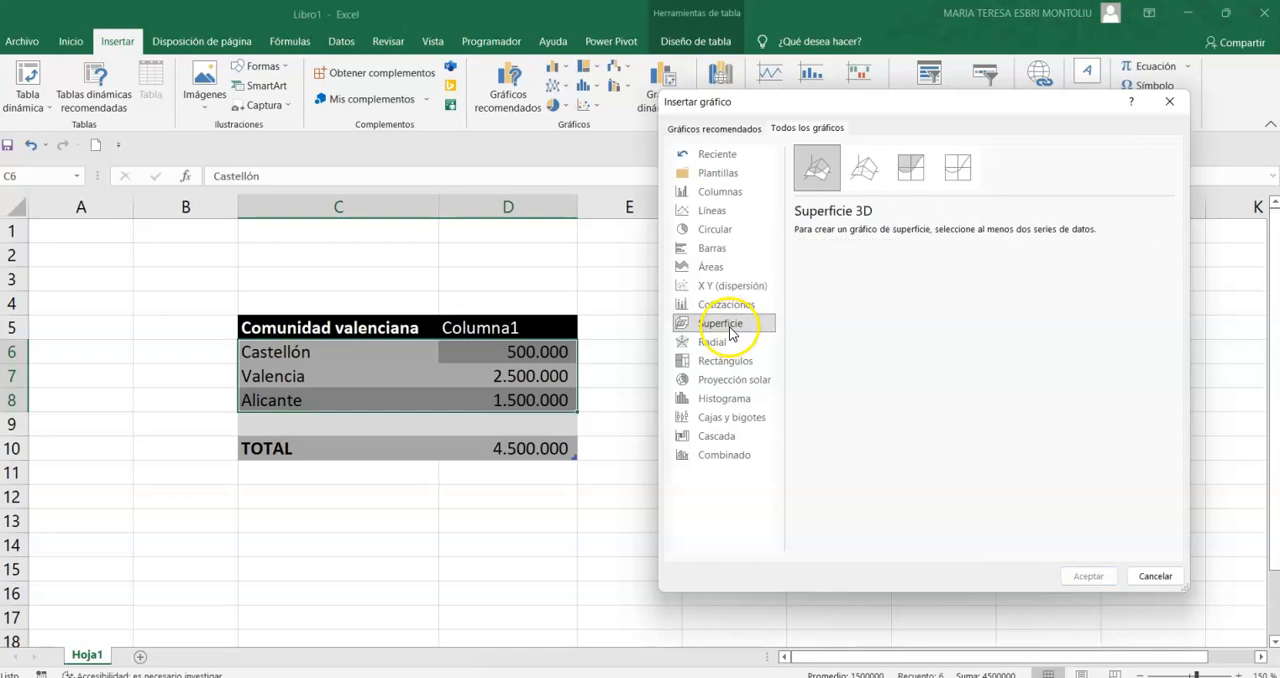
left_click(728, 344)
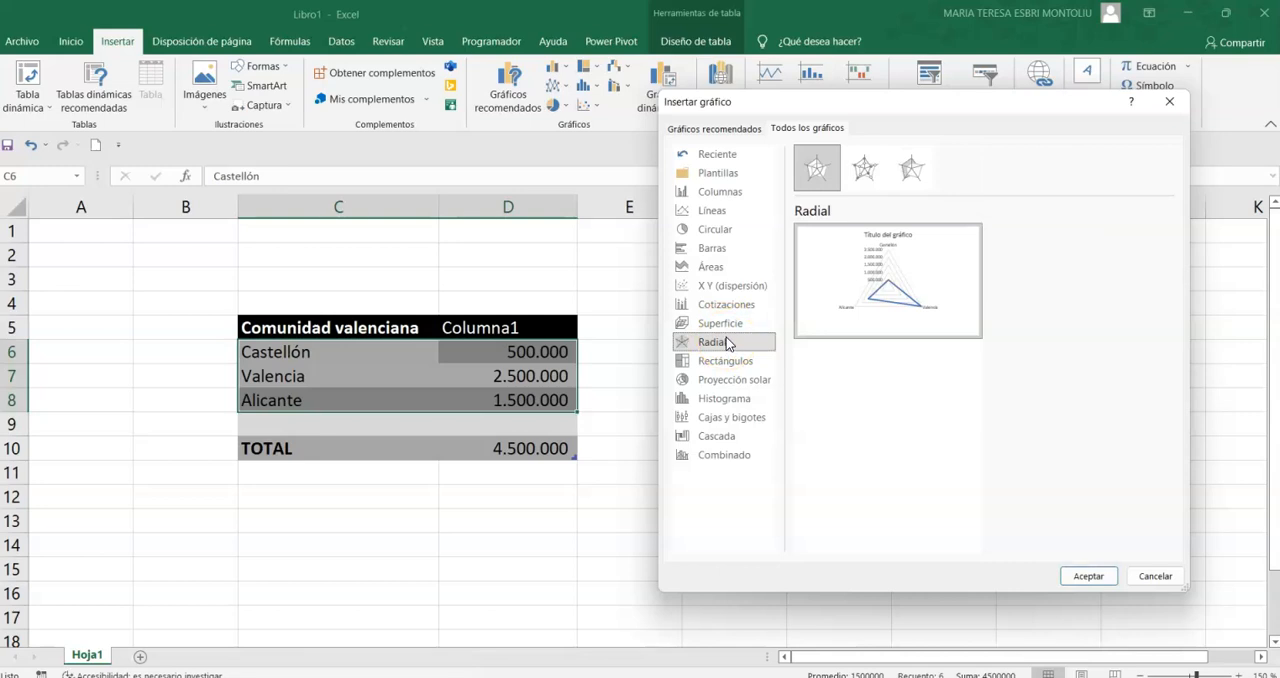
left_click(725, 362)
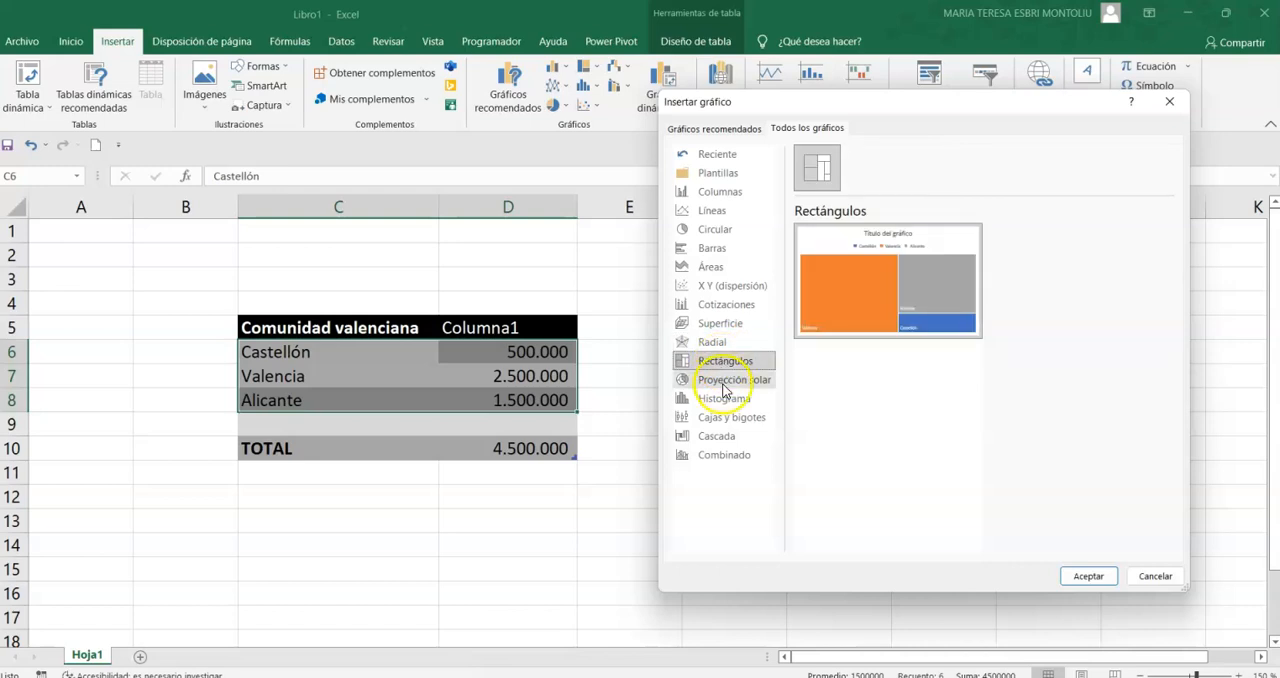
left_click(728, 380)
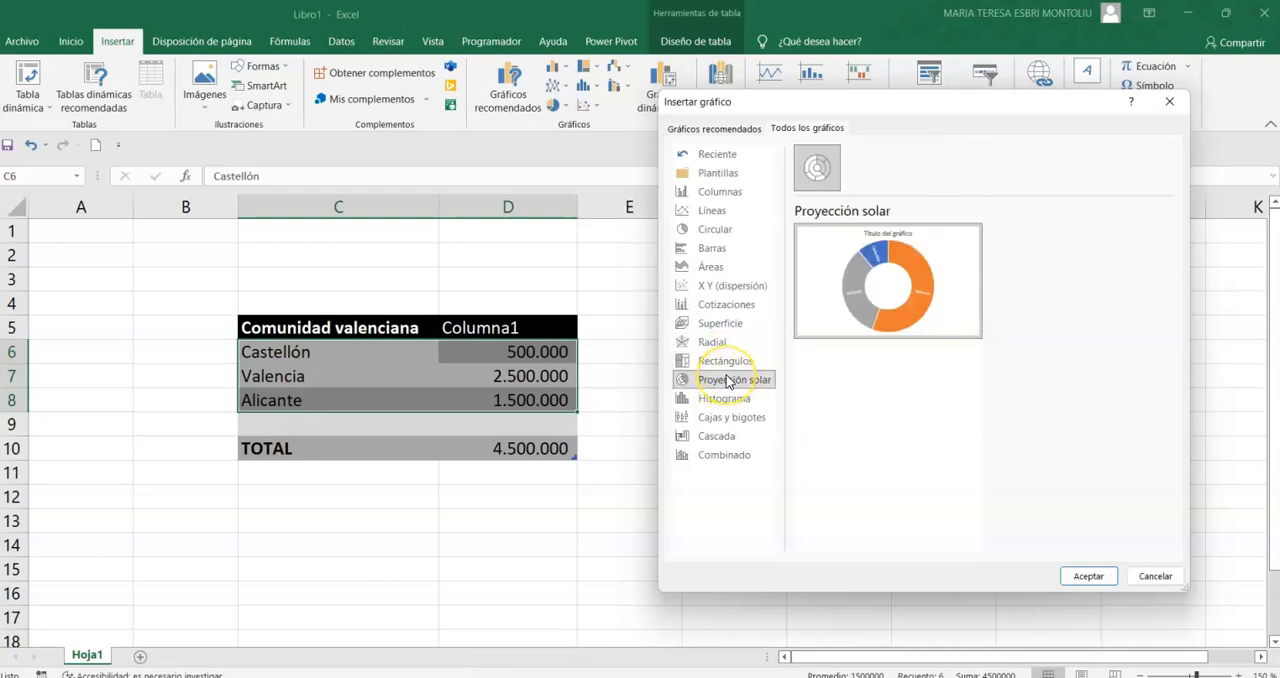
left_click(727, 402)
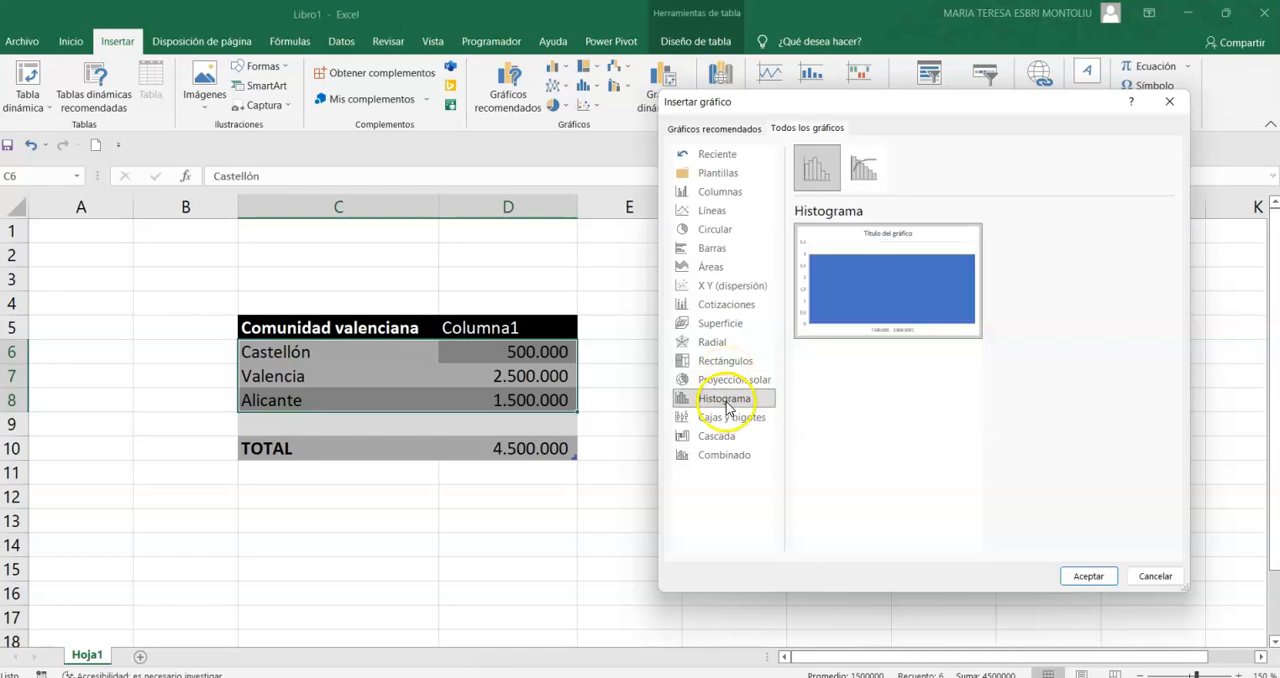
left_click(729, 418)
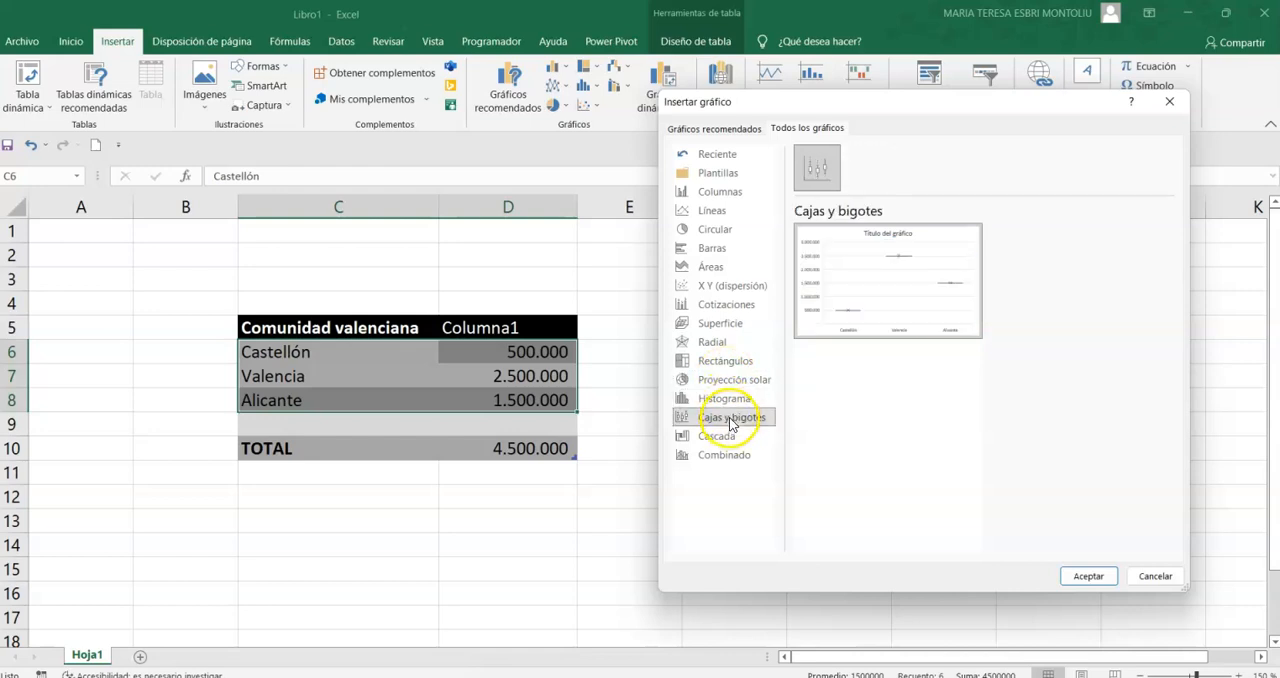
left_click(728, 437)
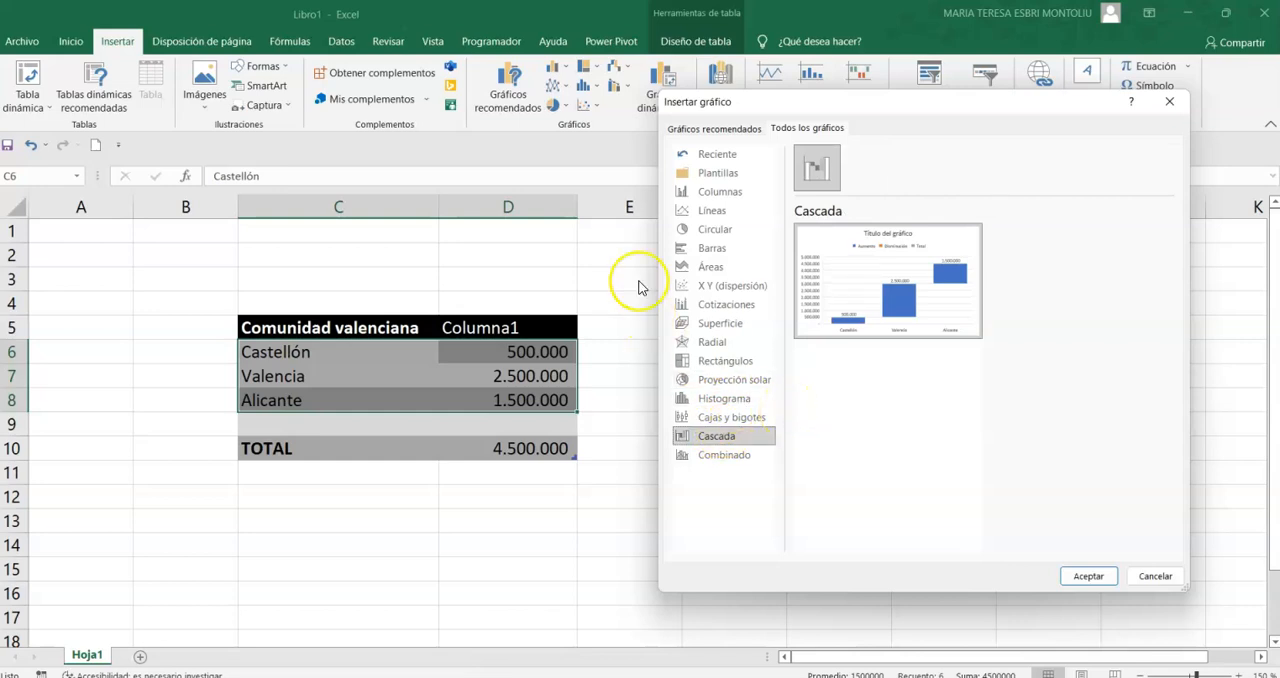
- Insert the clustered column chart variant that shows each province as its own coloured series with a legend
left_click(721, 194)
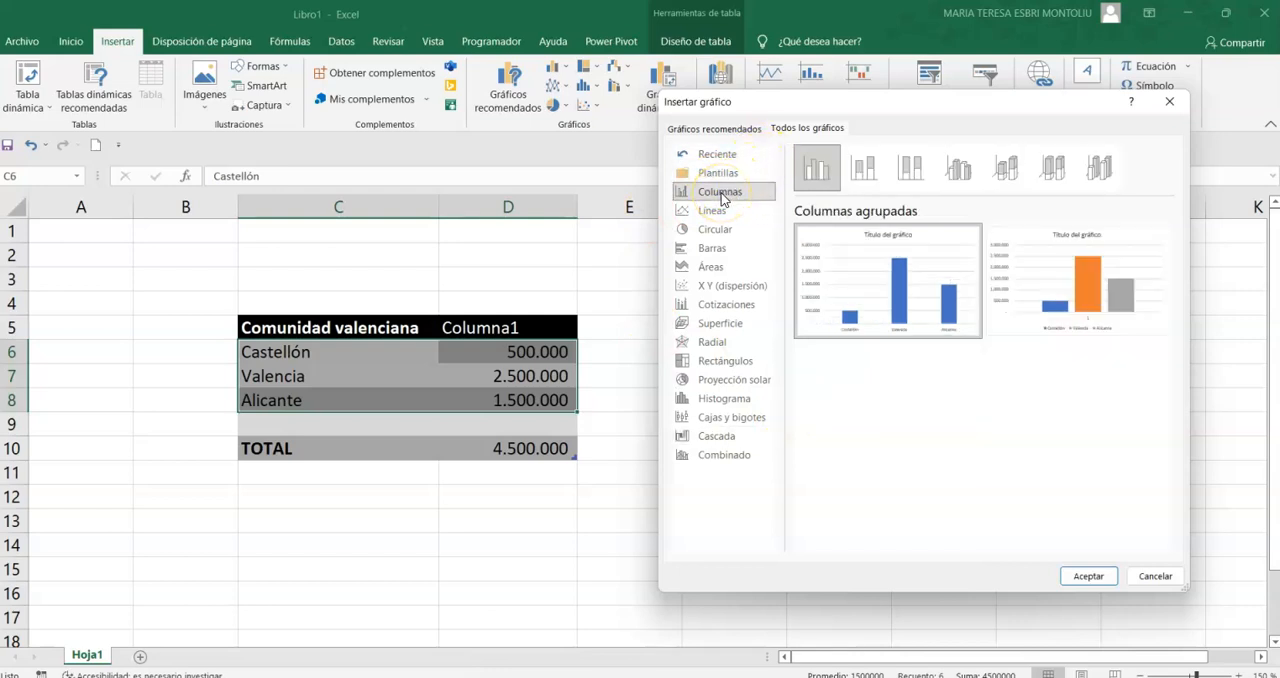
mouse_move(1068, 262)
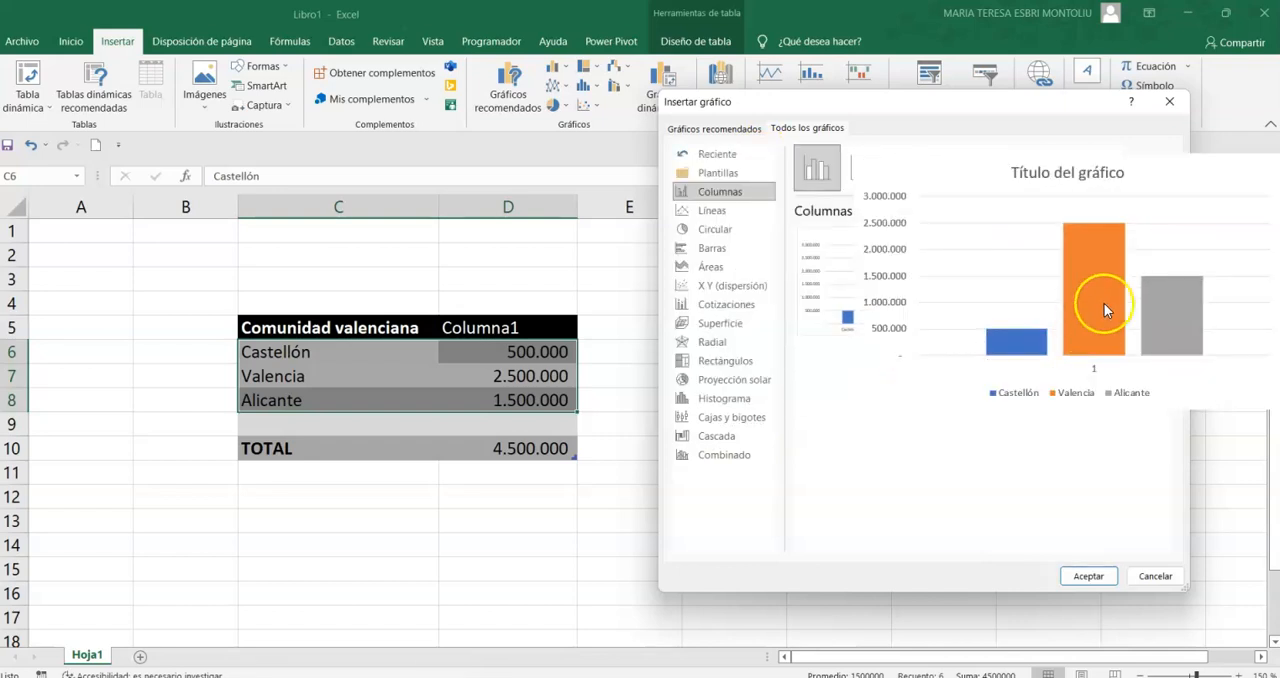
left_click(1088, 576)
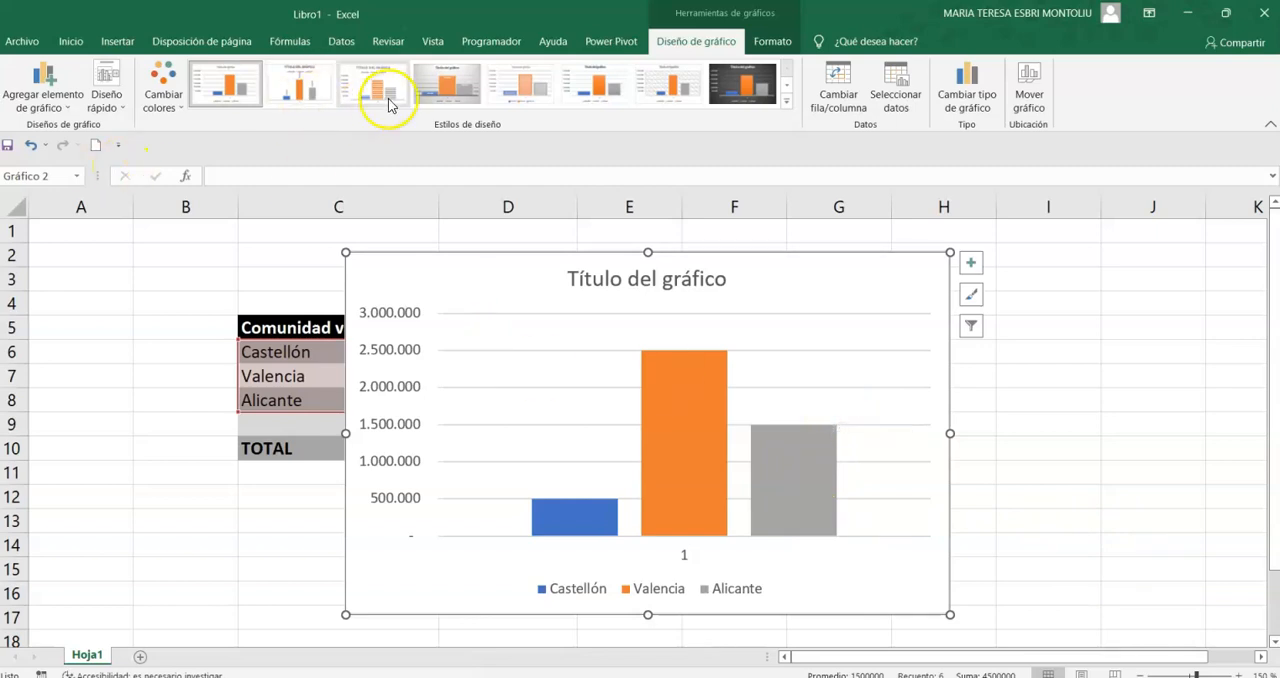
- Apply the quick layout with axis titles and touching columns to the chart
left_click(161, 90)
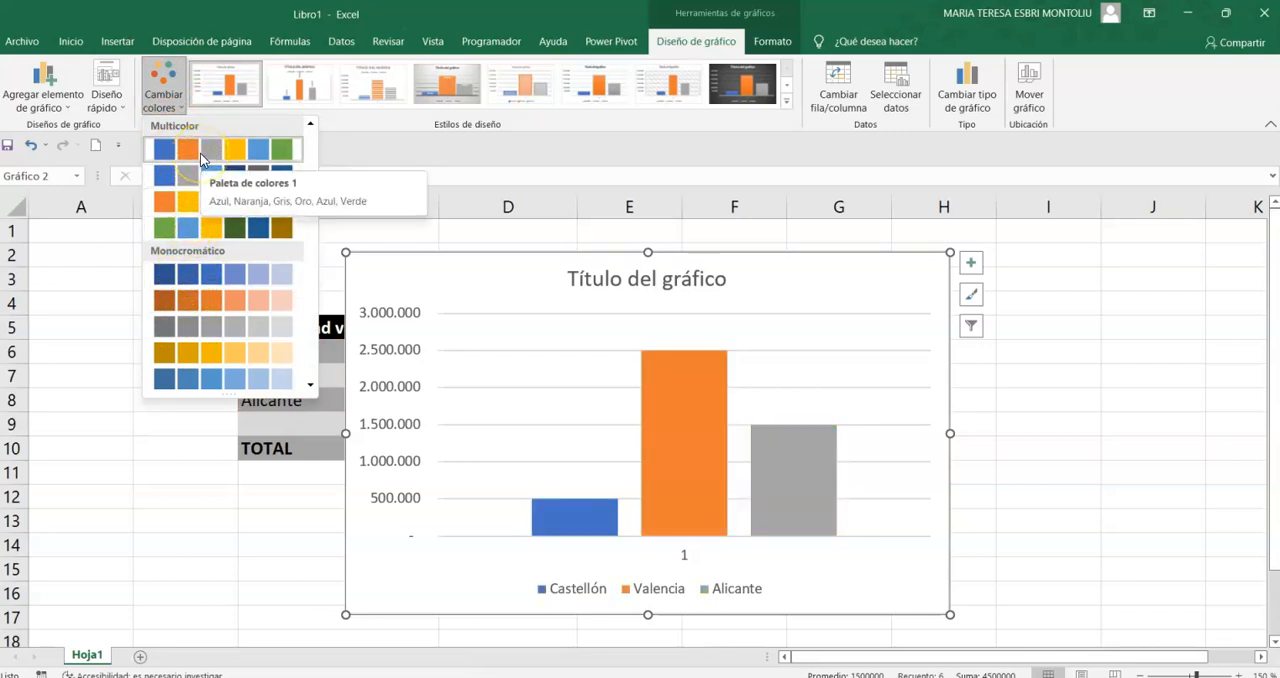
left_click(122, 107)
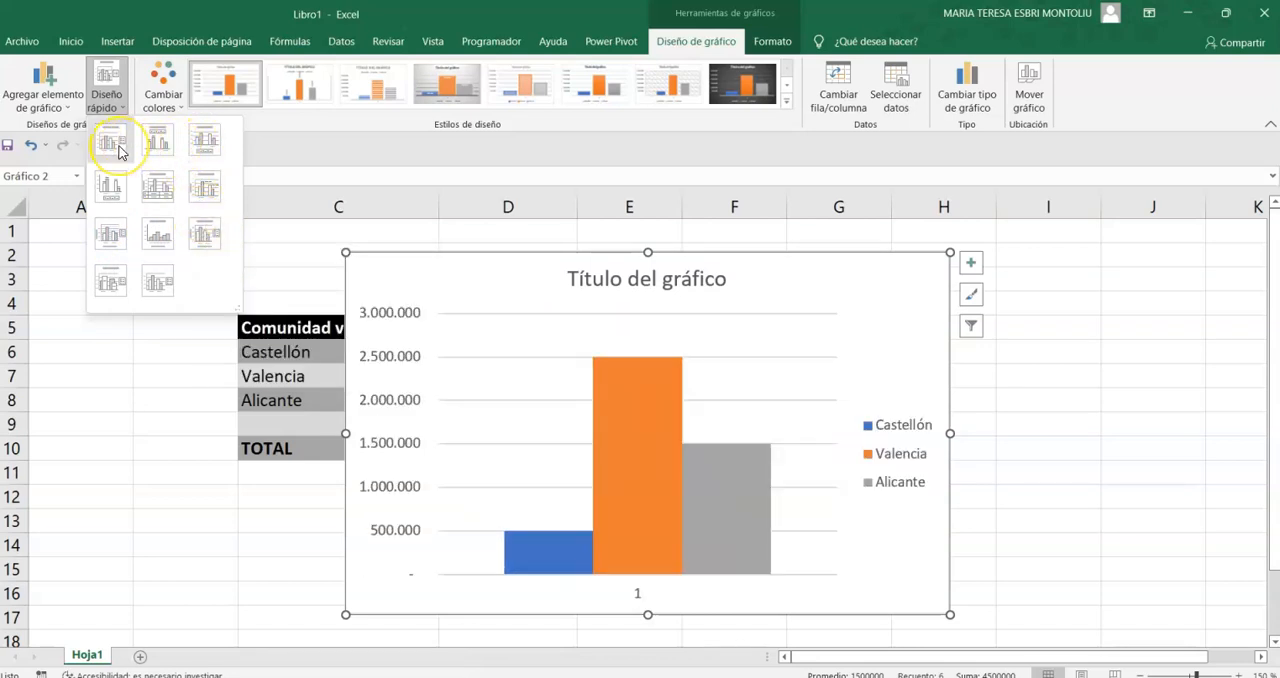
left_click(159, 235)
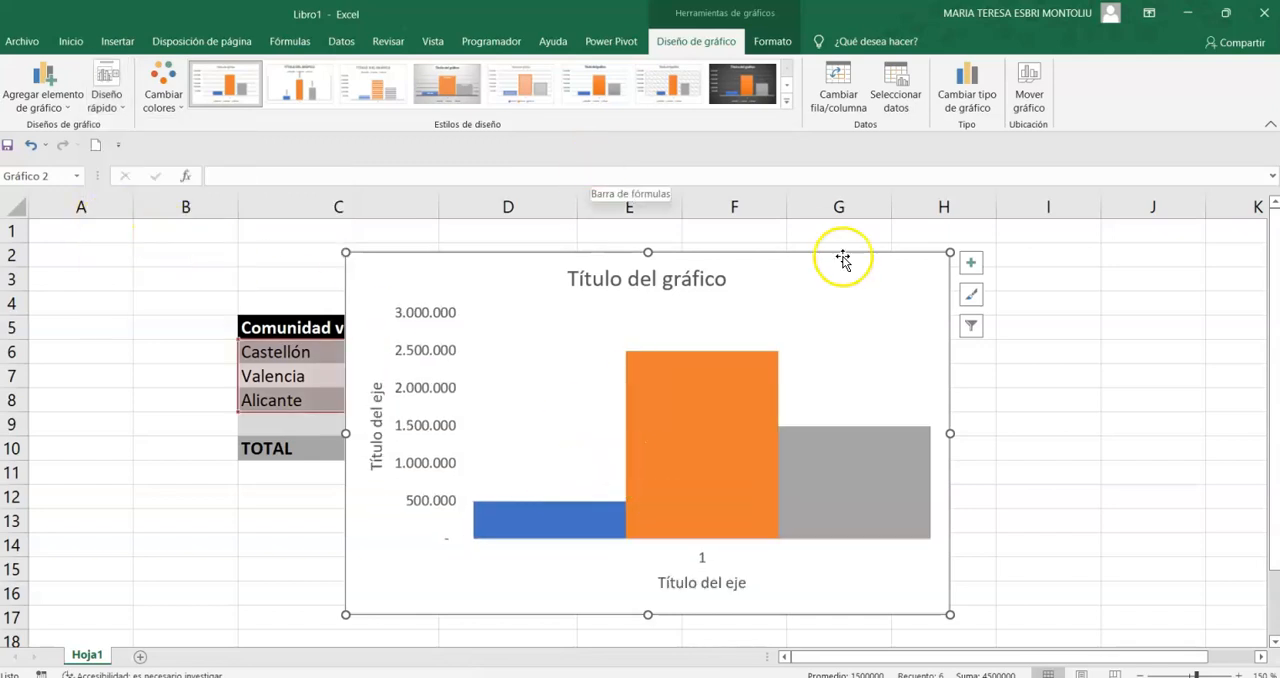
- Move the chart to the right to uncover most of the table and apply quick layout Diseño 4
left_click_drag(846, 257, 1052, 250)
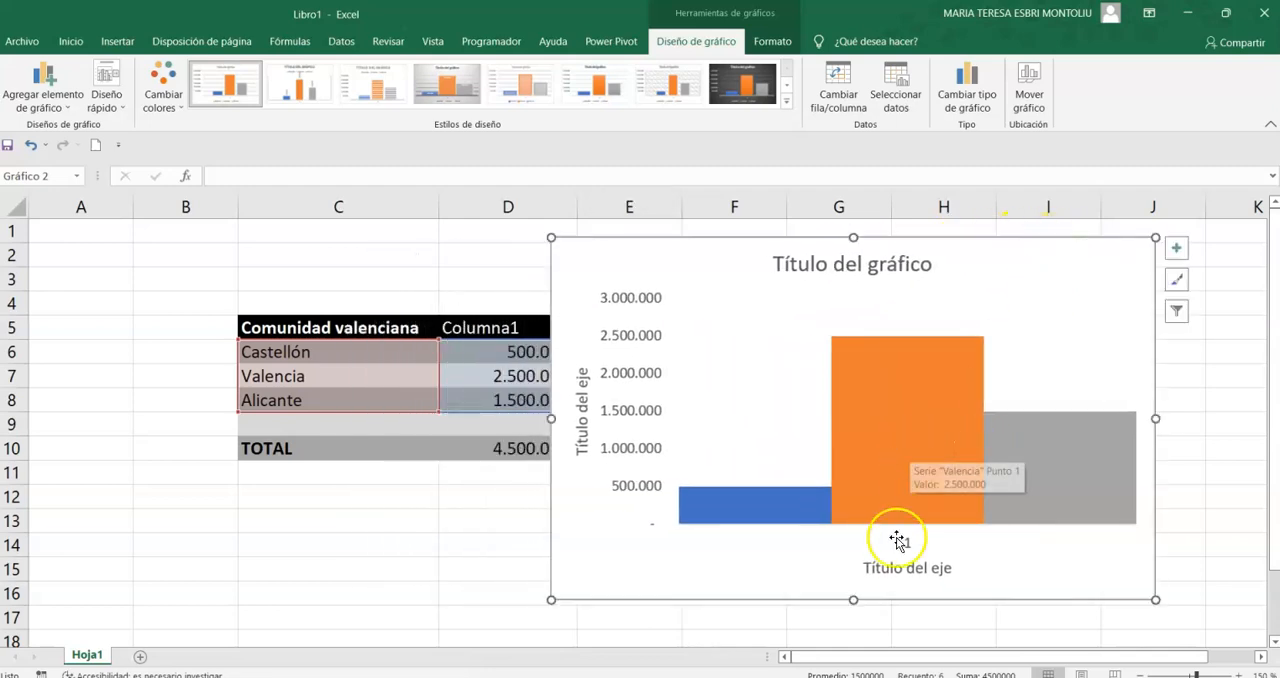
mouse_move(876, 494)
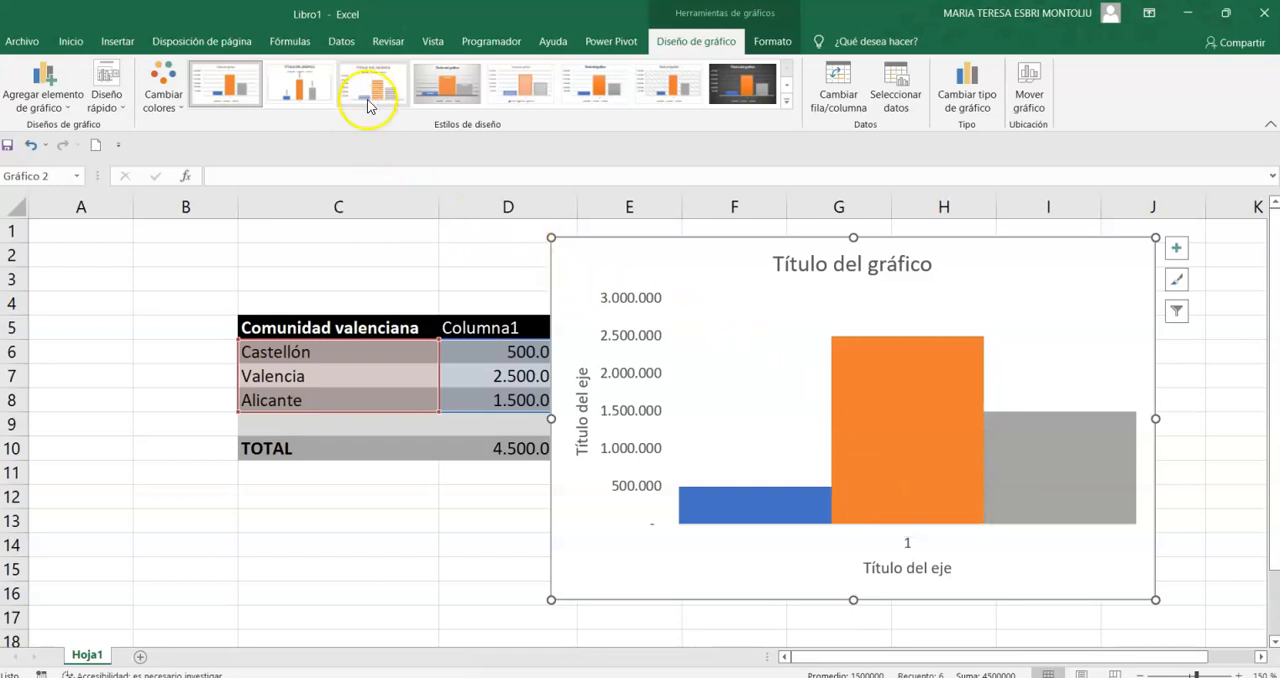
left_click(112, 104)
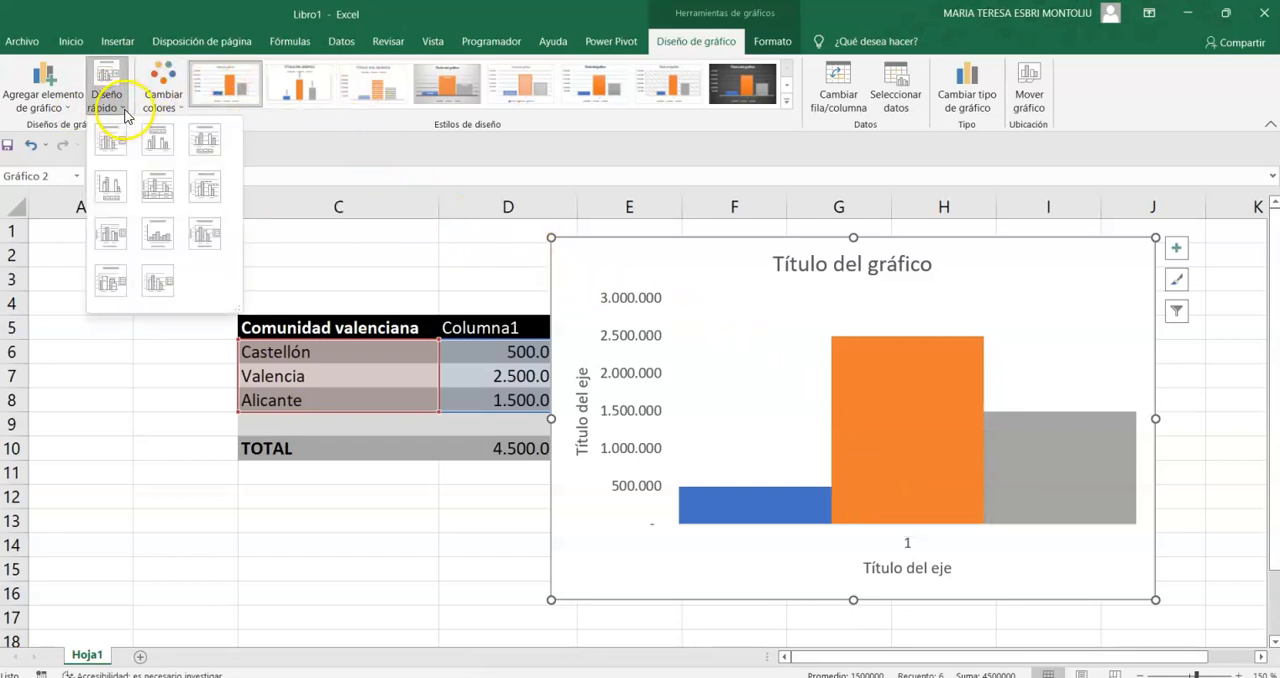
left_click(121, 192)
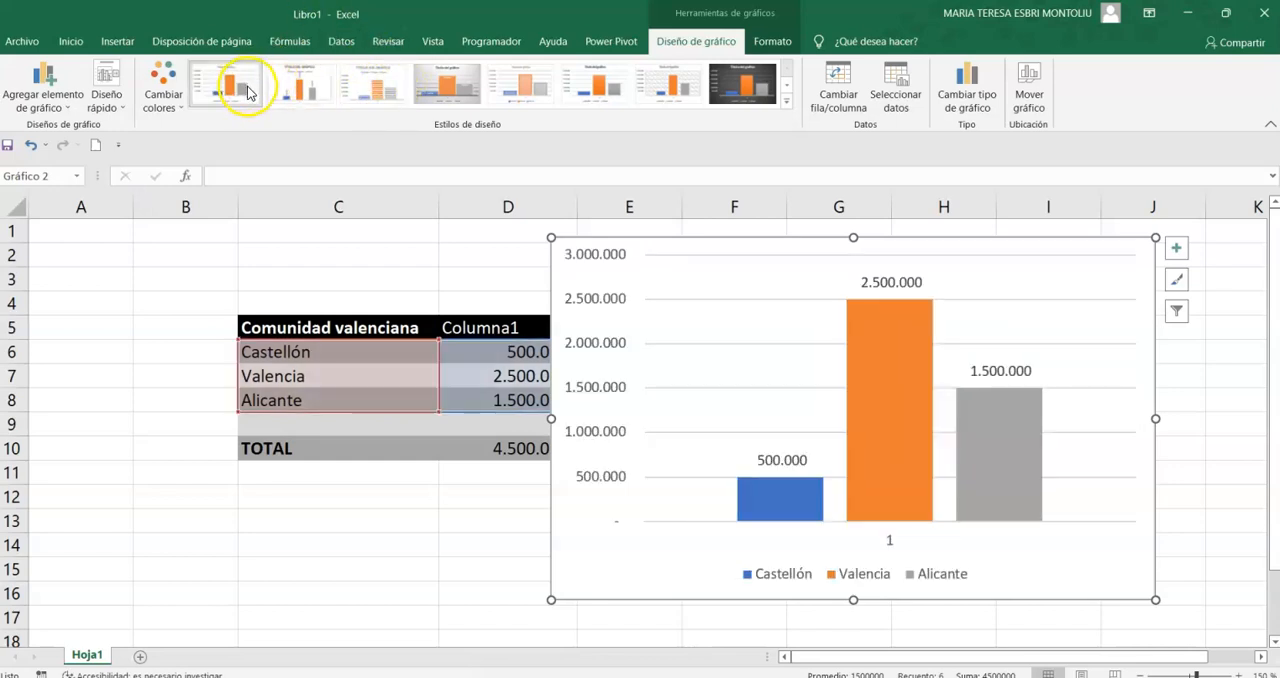
- Try several chart styles on the column chart, including the one with gradient-filled columns on a white background
left_click(320, 90)
left_click(375, 90)
left_click(438, 82)
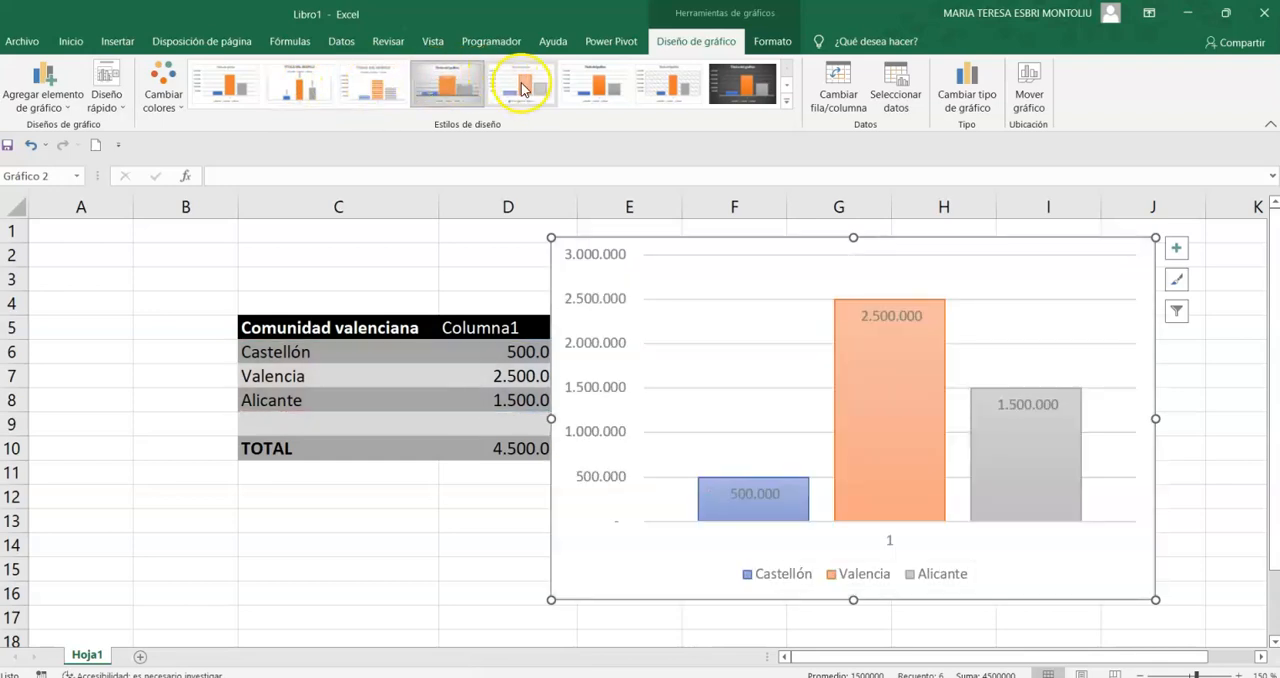
left_click(588, 86)
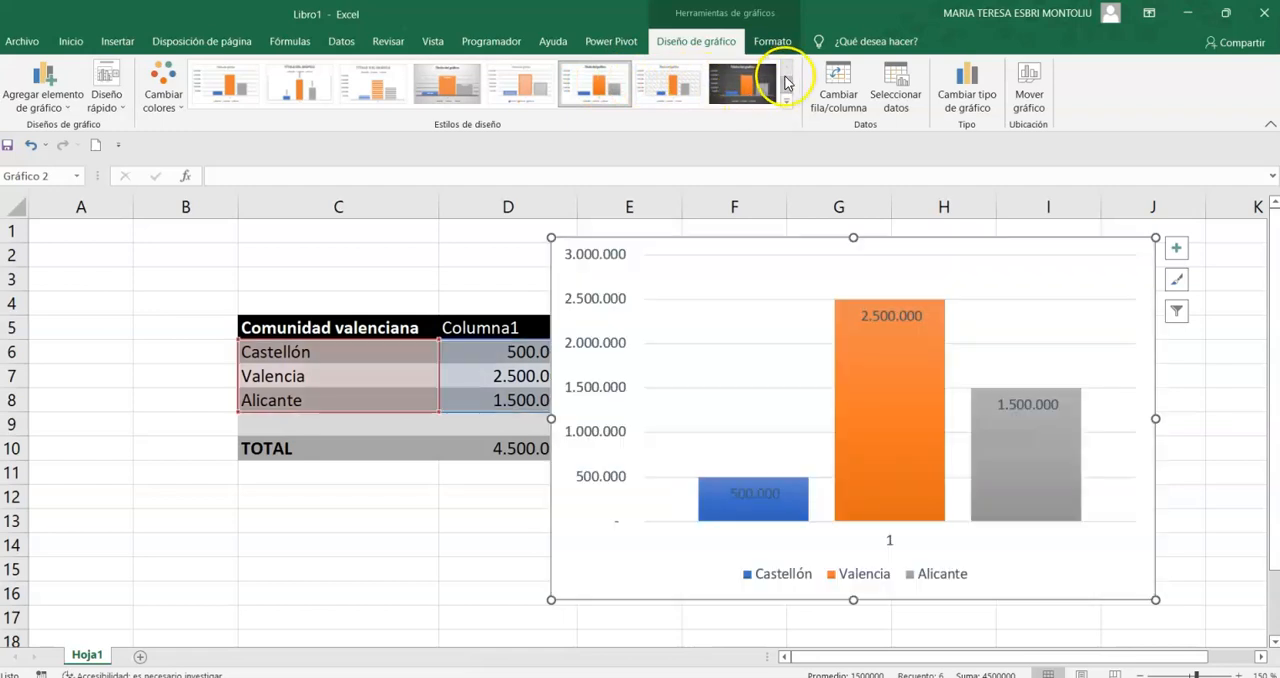
left_click(786, 87)
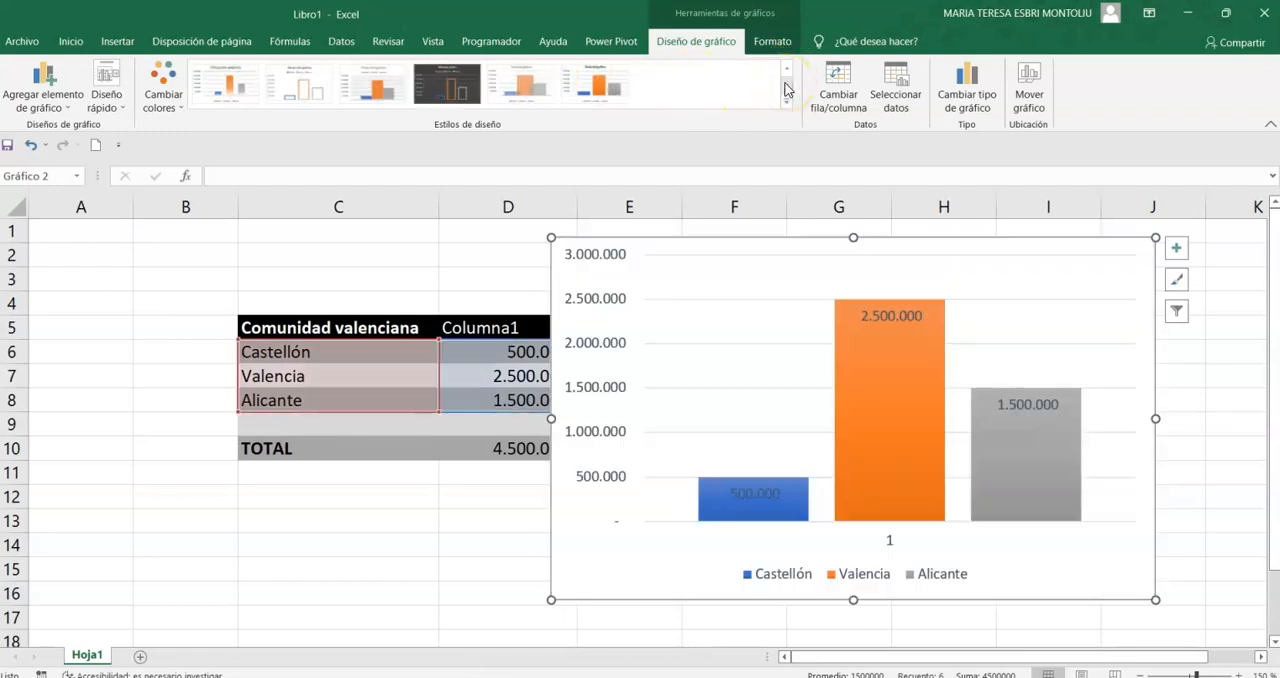
left_click(787, 78)
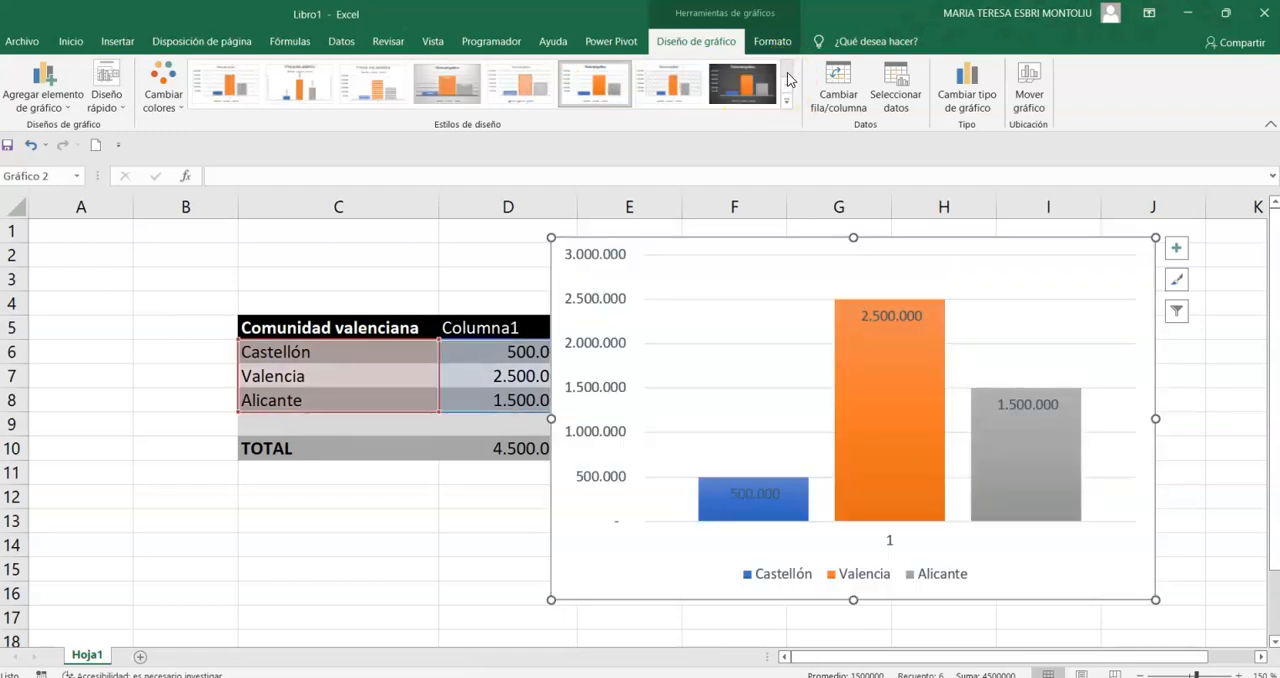
- Compare the grey-background and dark outlined chart styles and apply the style with semi-transparent overlapping columns
left_click(447, 85)
left_click(786, 88)
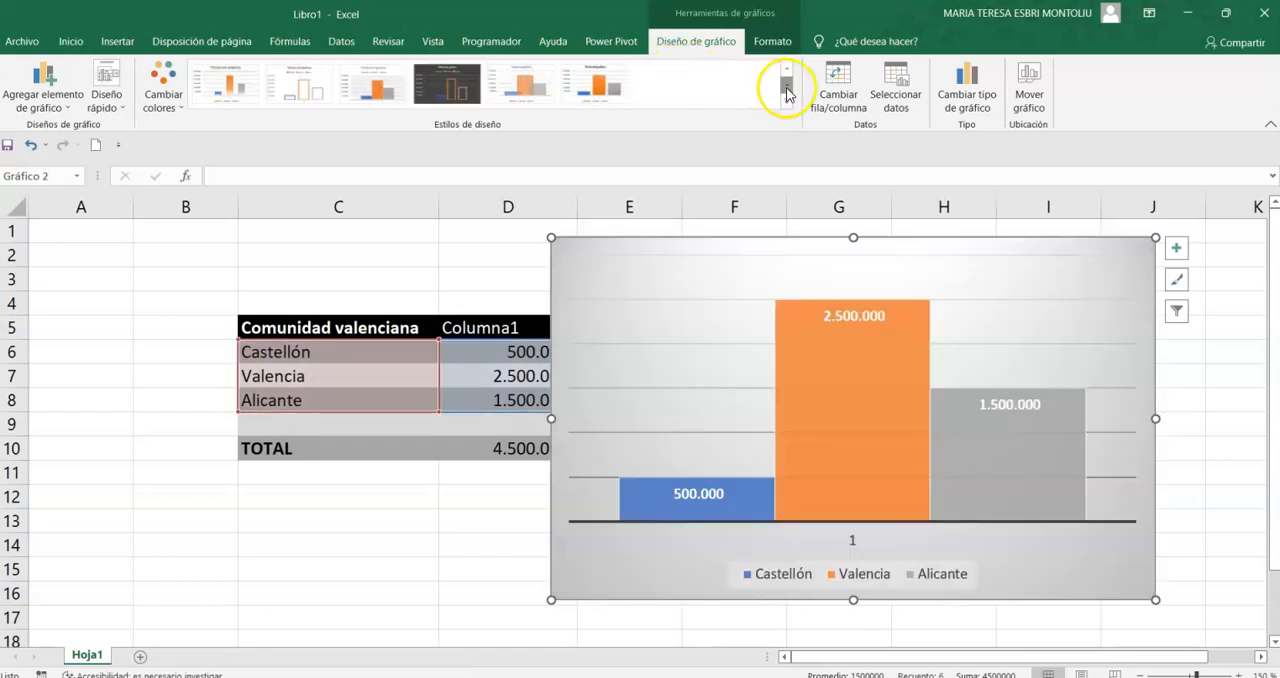
left_click(447, 88)
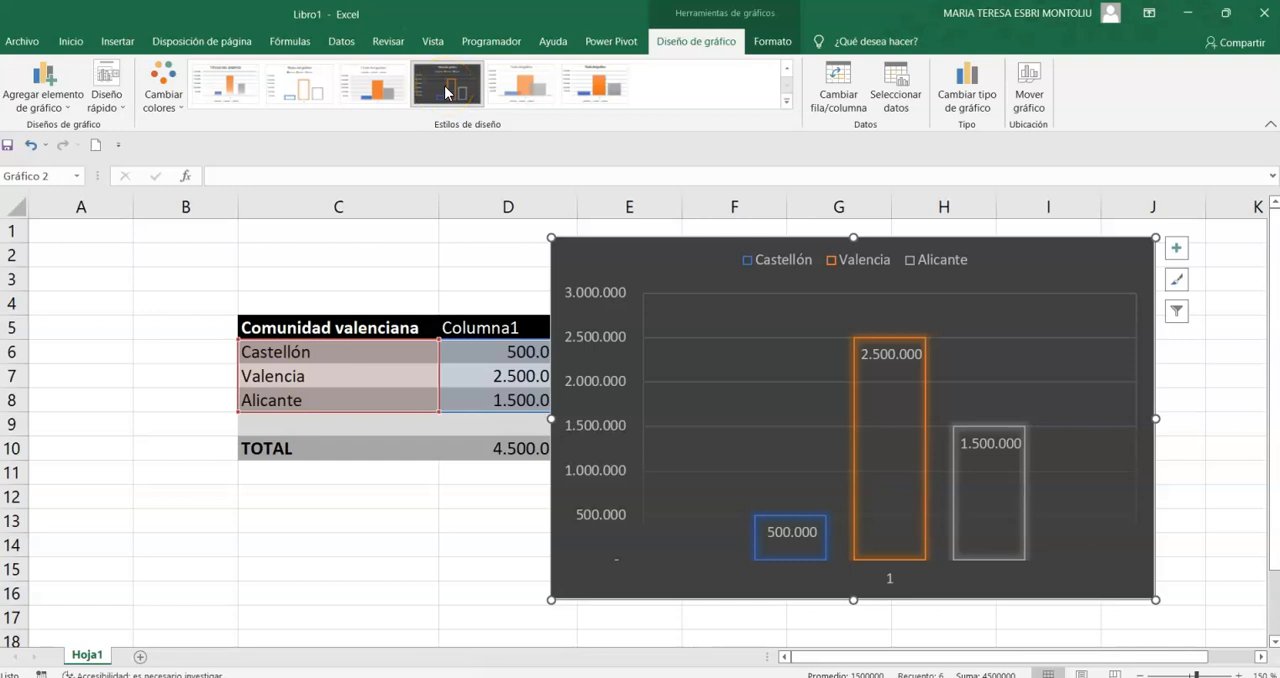
left_click(535, 80)
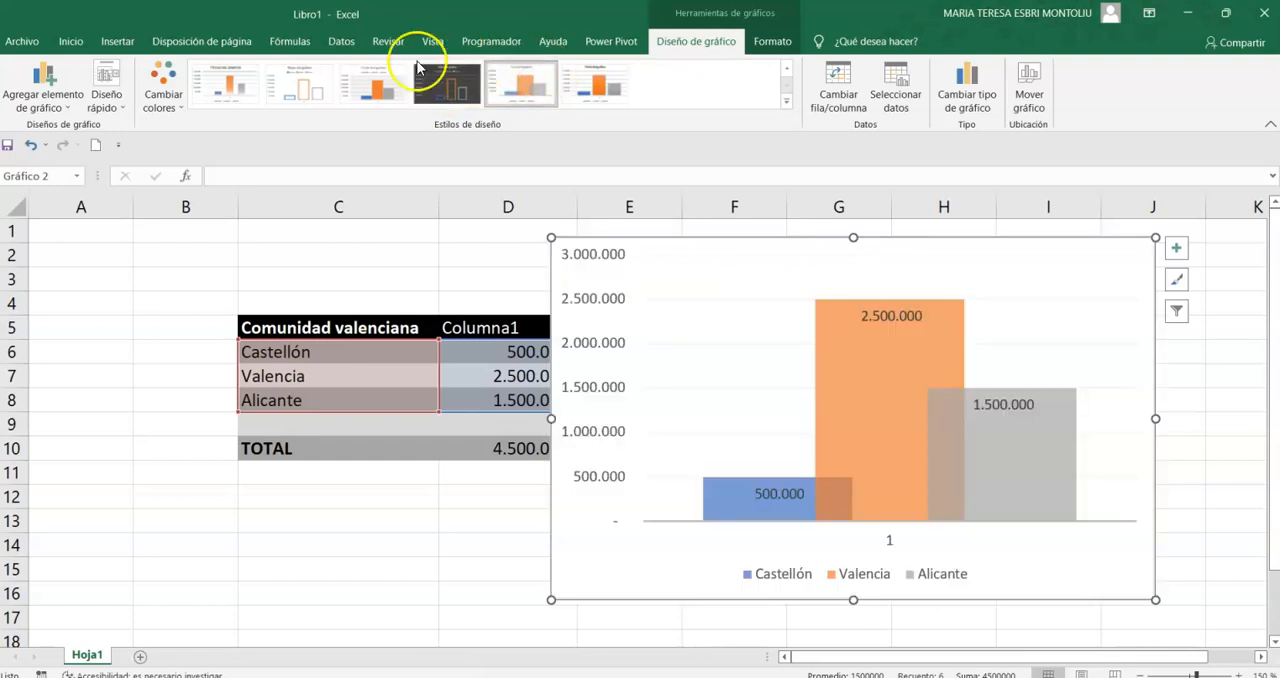
- Apply the chart style with gradient-filled columns on a white background and hide the primary horizontal axis
left_click(222, 93)
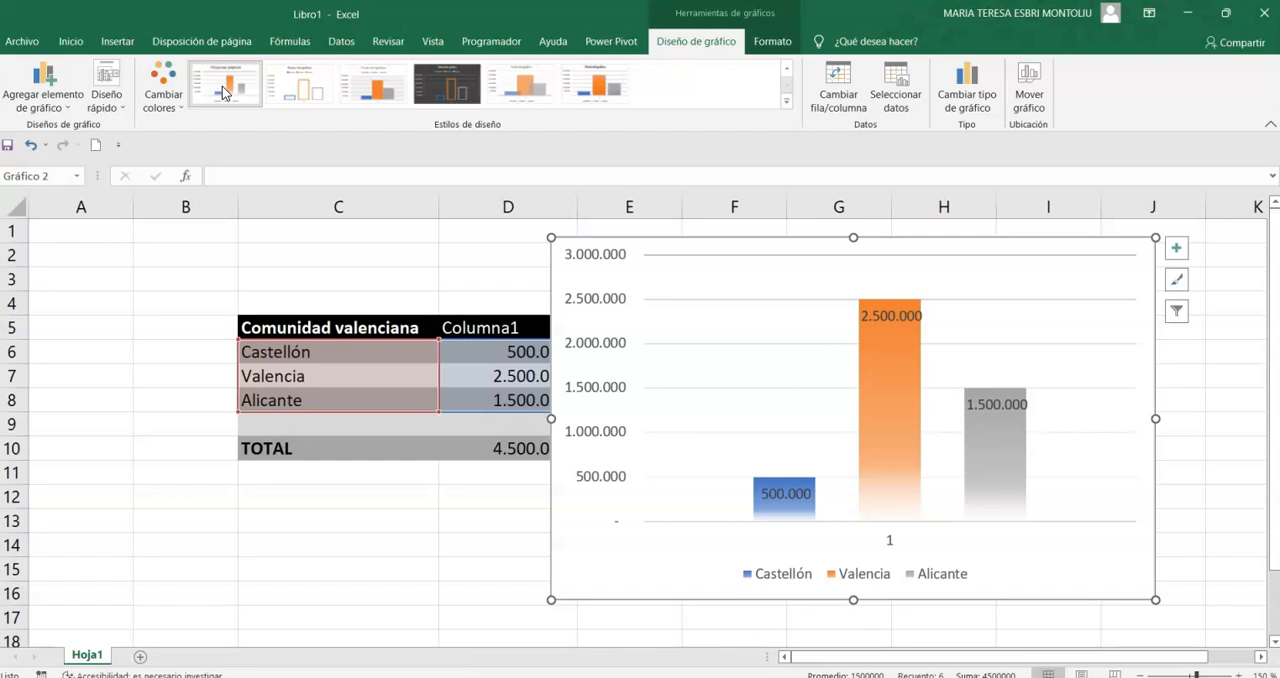
left_click(68, 82)
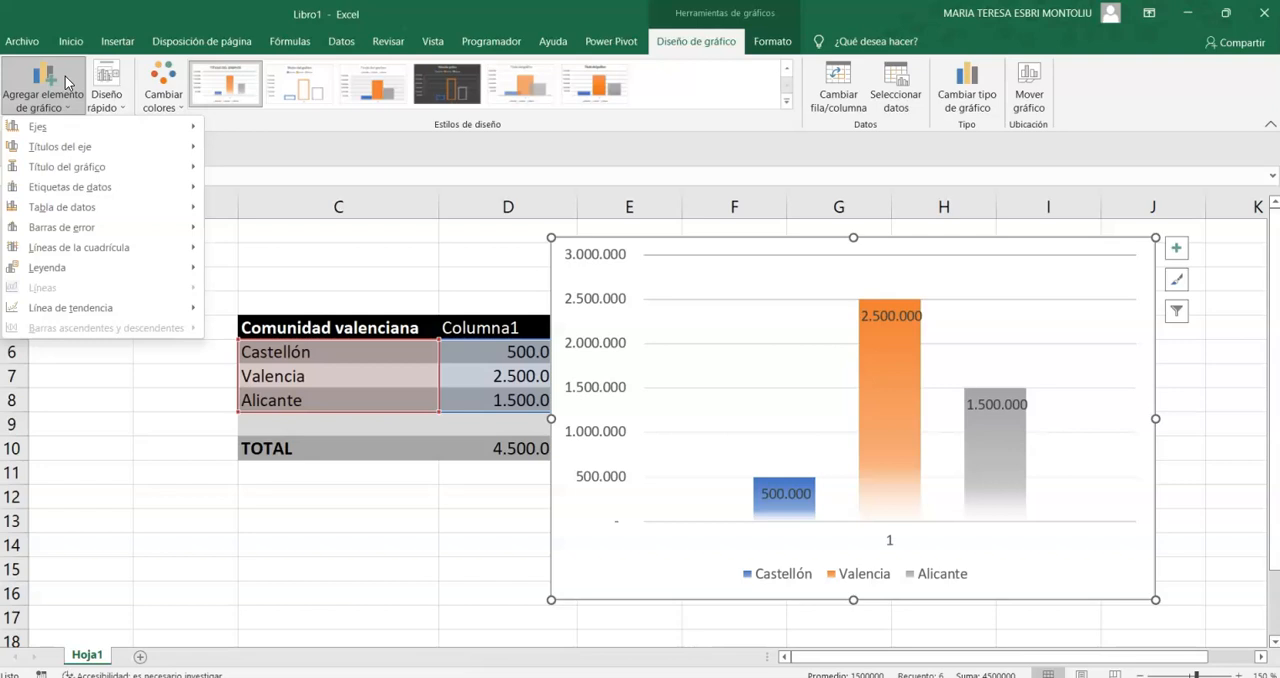
mouse_move(114, 134)
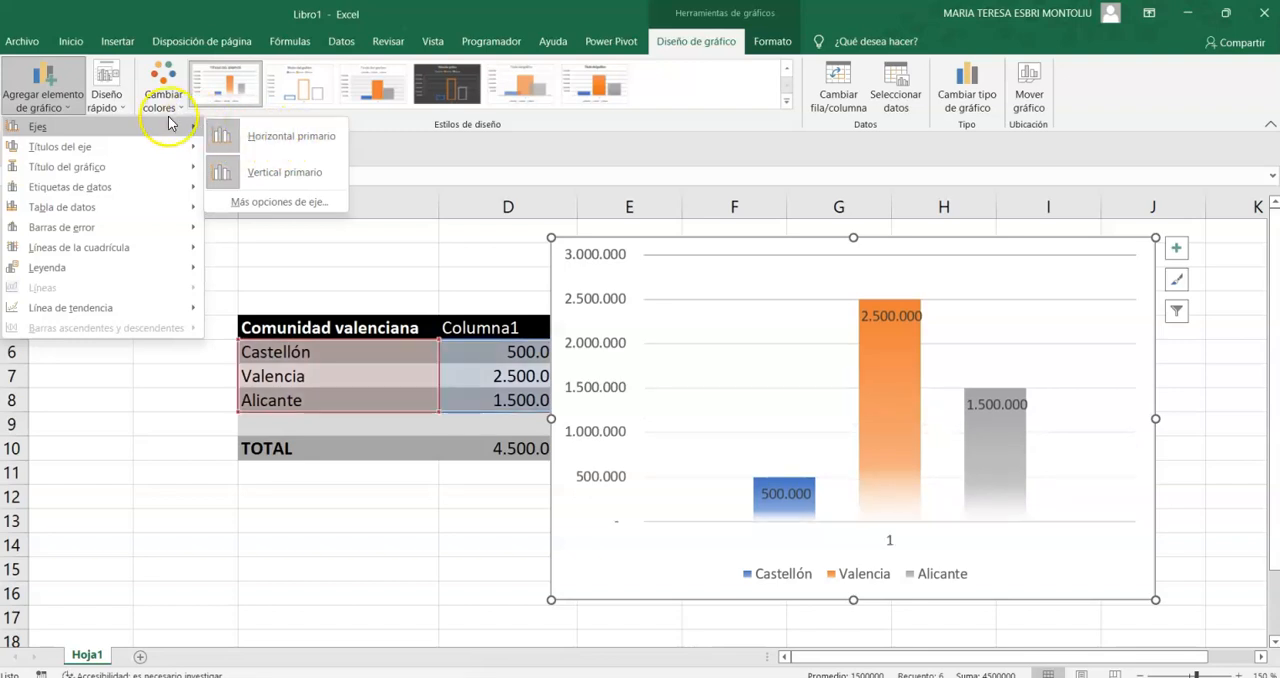
left_click(269, 125)
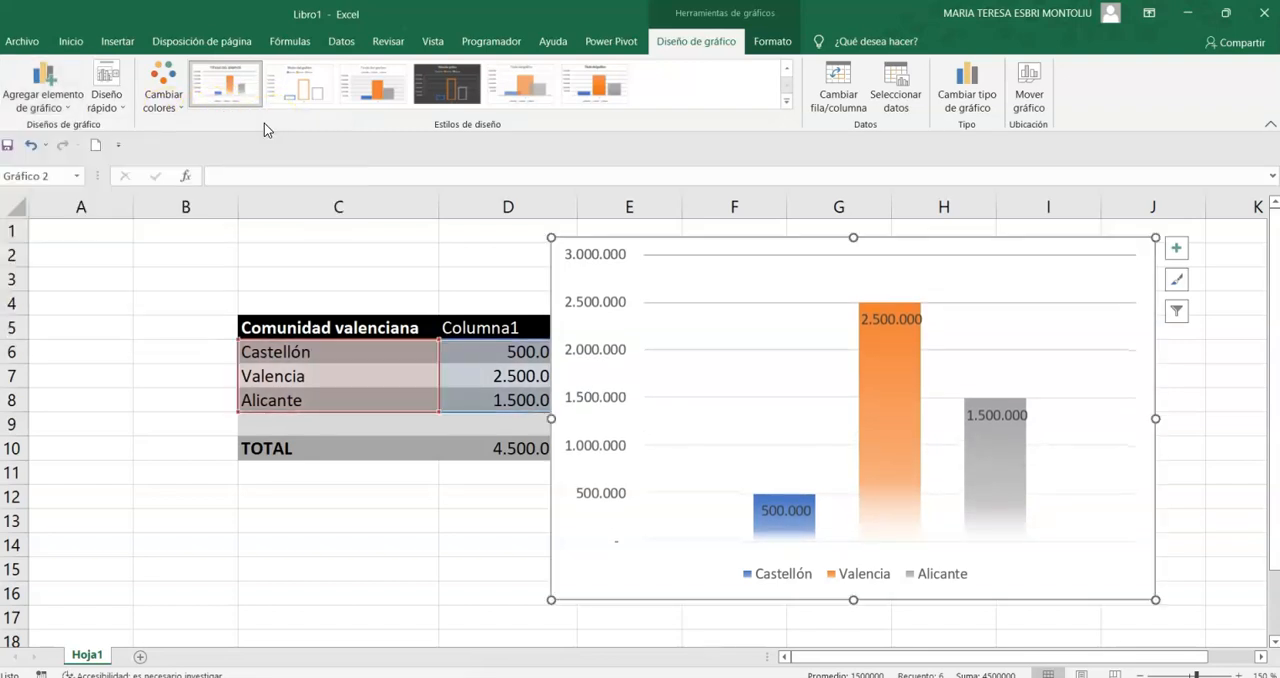
scroll(1100, 374, "down", 2)
scroll(1100, 374, "up", 2)
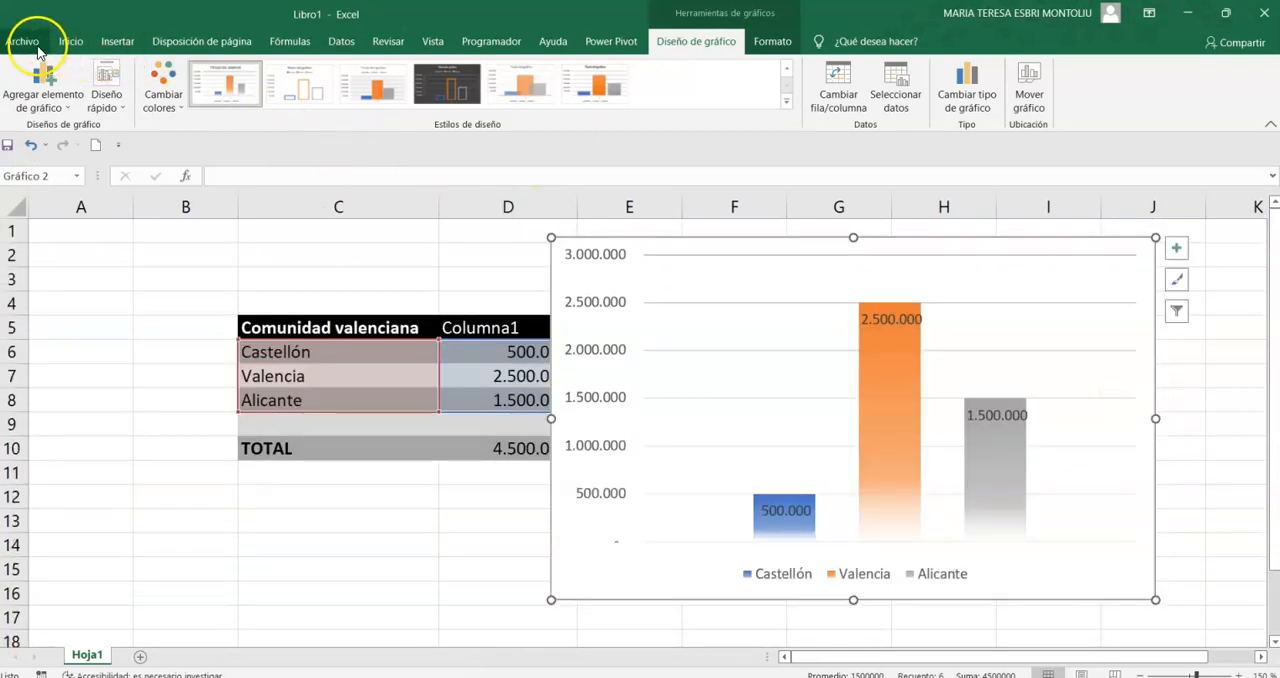
- Add a primary horizontal axis title to the chart and show the primary horizontal axis again
left_click(52, 78)
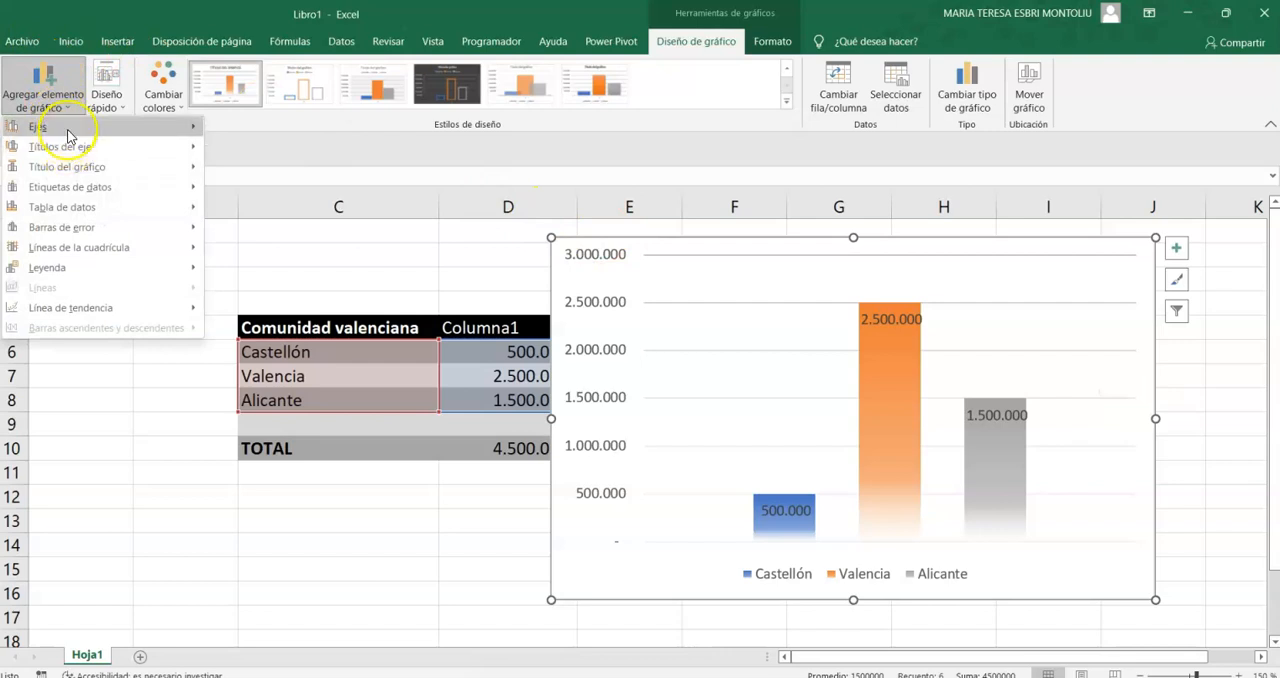
mouse_move(68, 130)
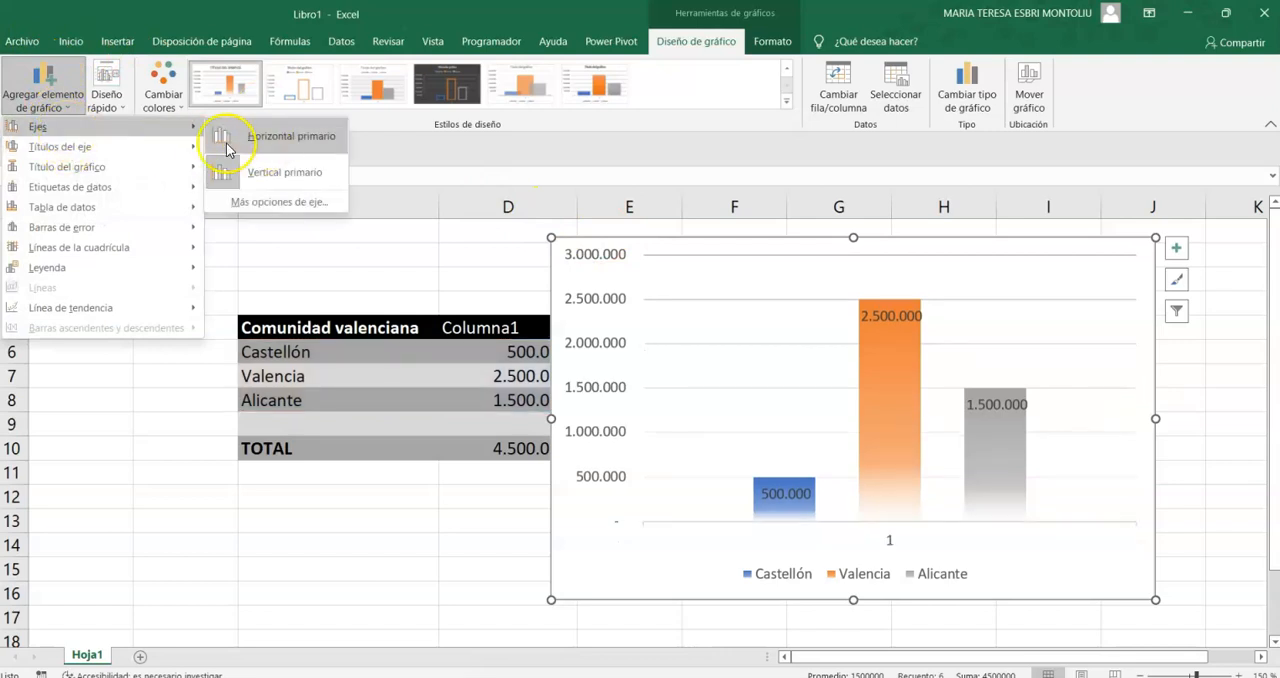
mouse_move(177, 147)
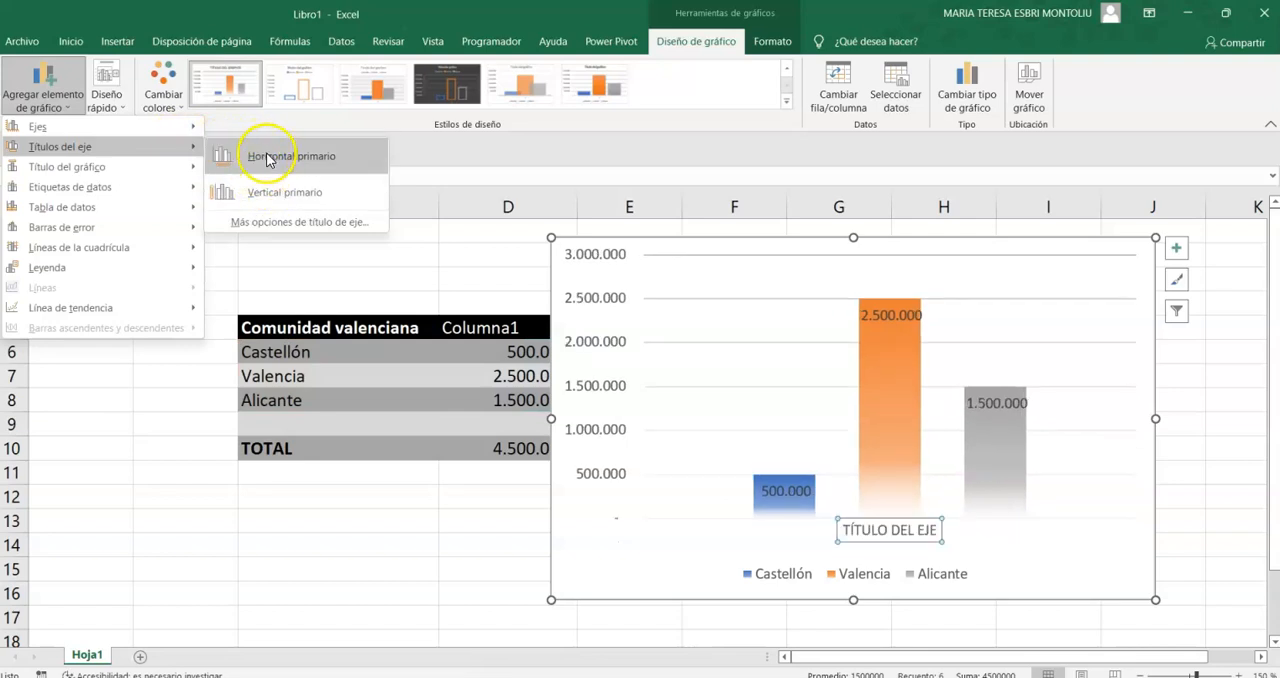
left_click(267, 156)
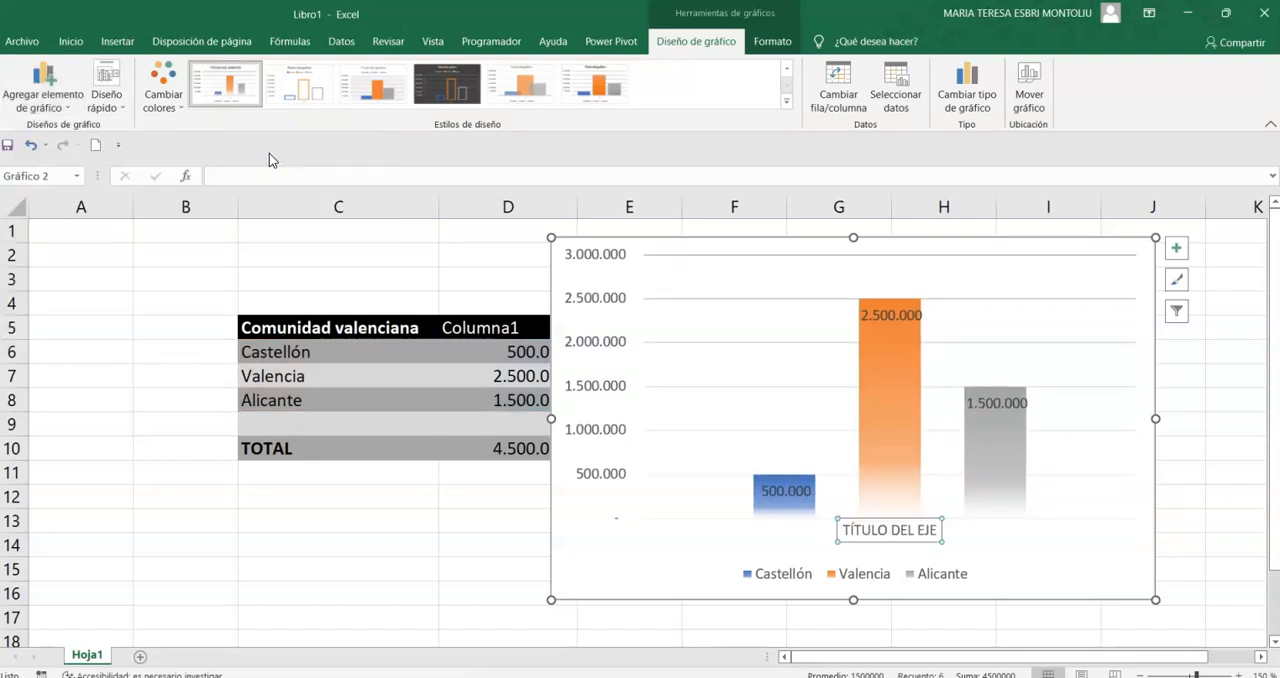
left_click(40, 92)
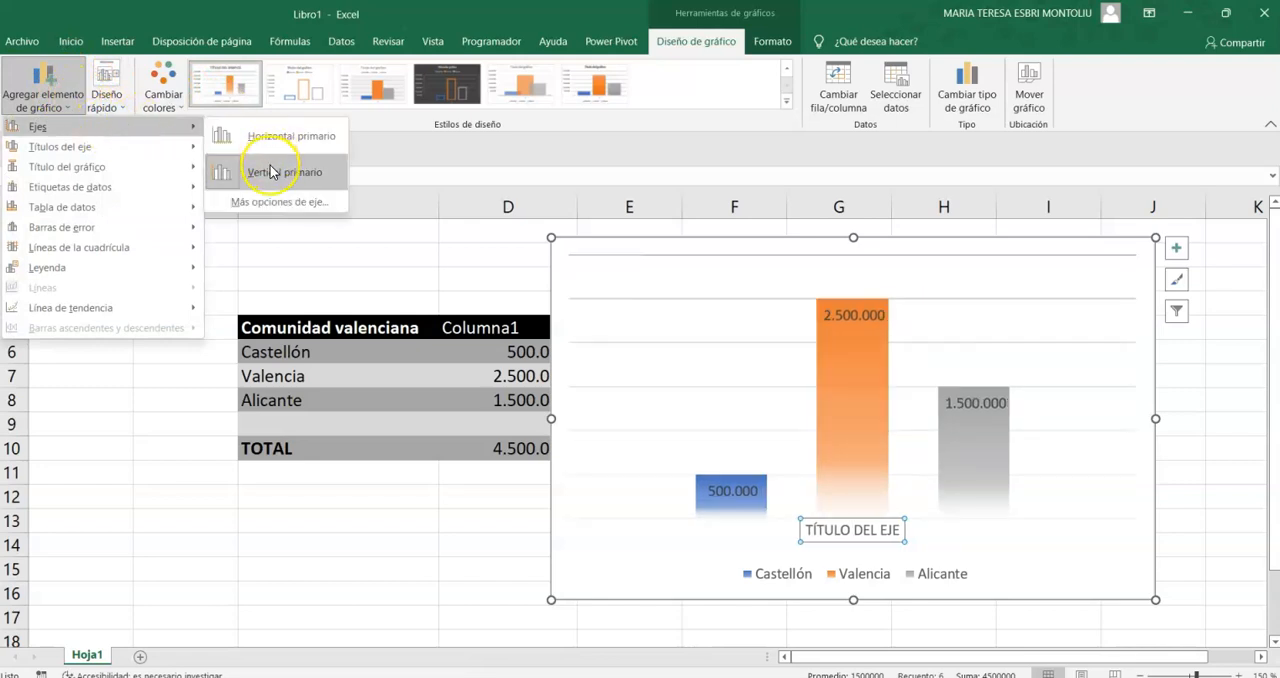
left_click(279, 143)
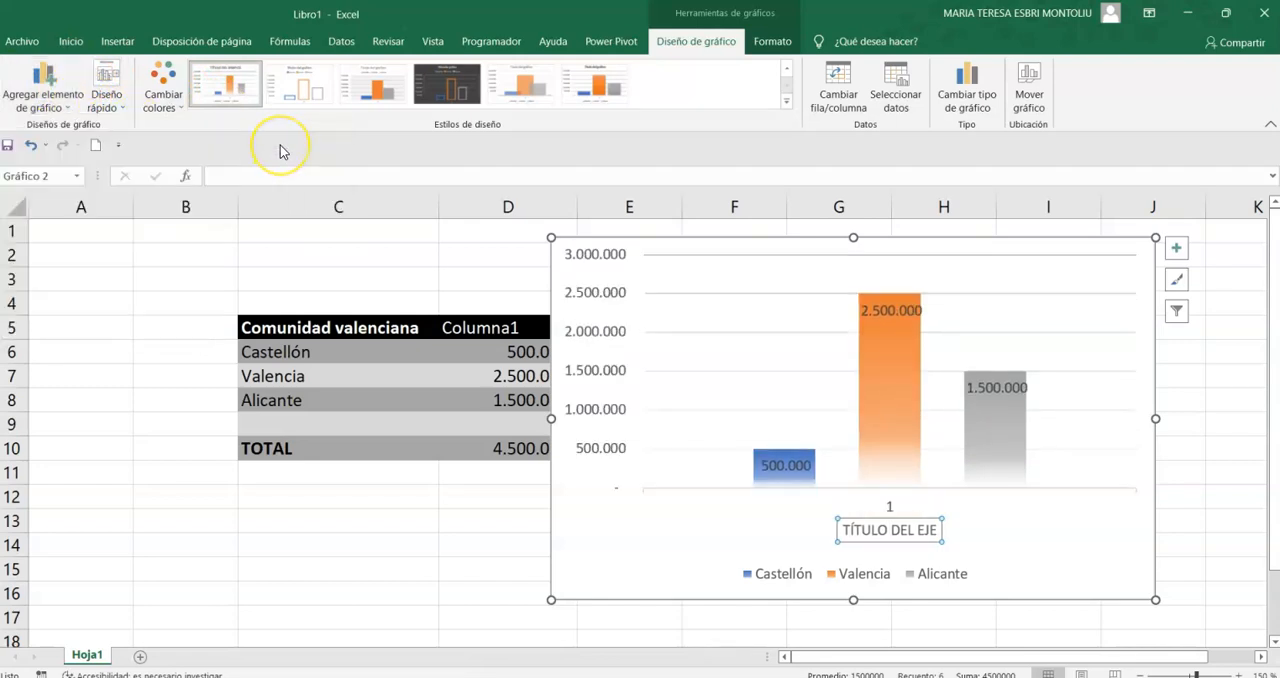
- Add a primary vertical axis title to the chart with the text "HABITANTES."
left_click(42, 90)
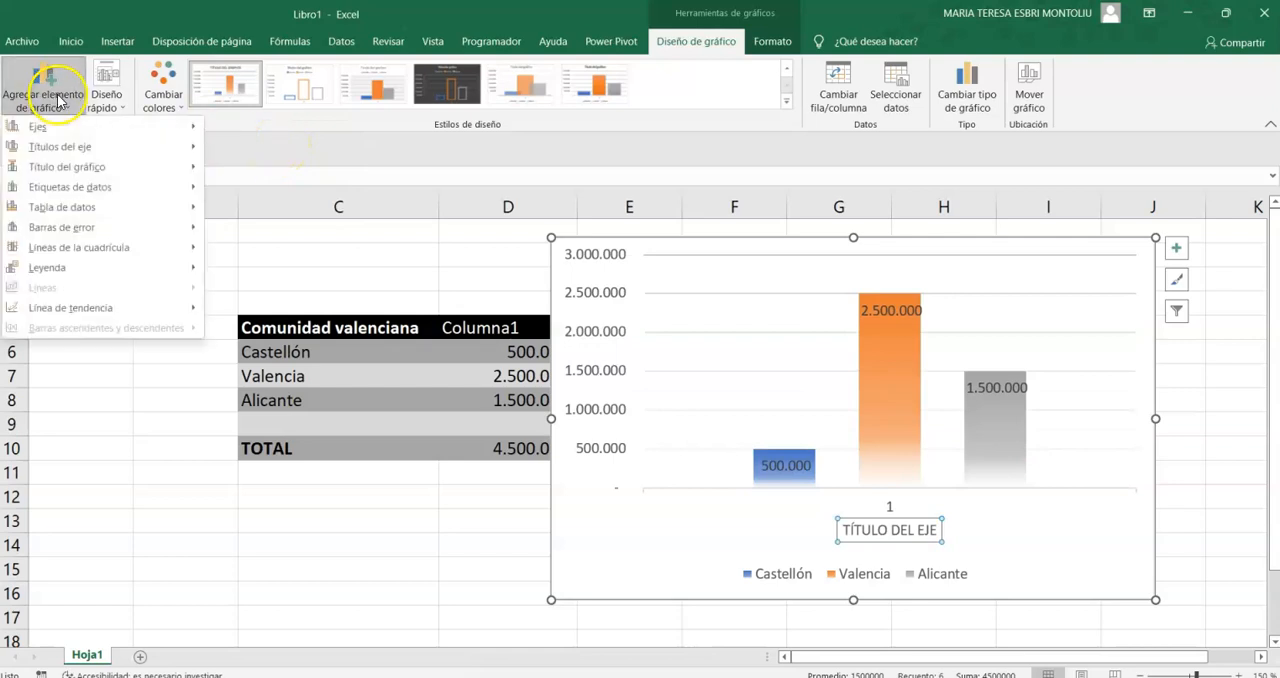
mouse_move(121, 157)
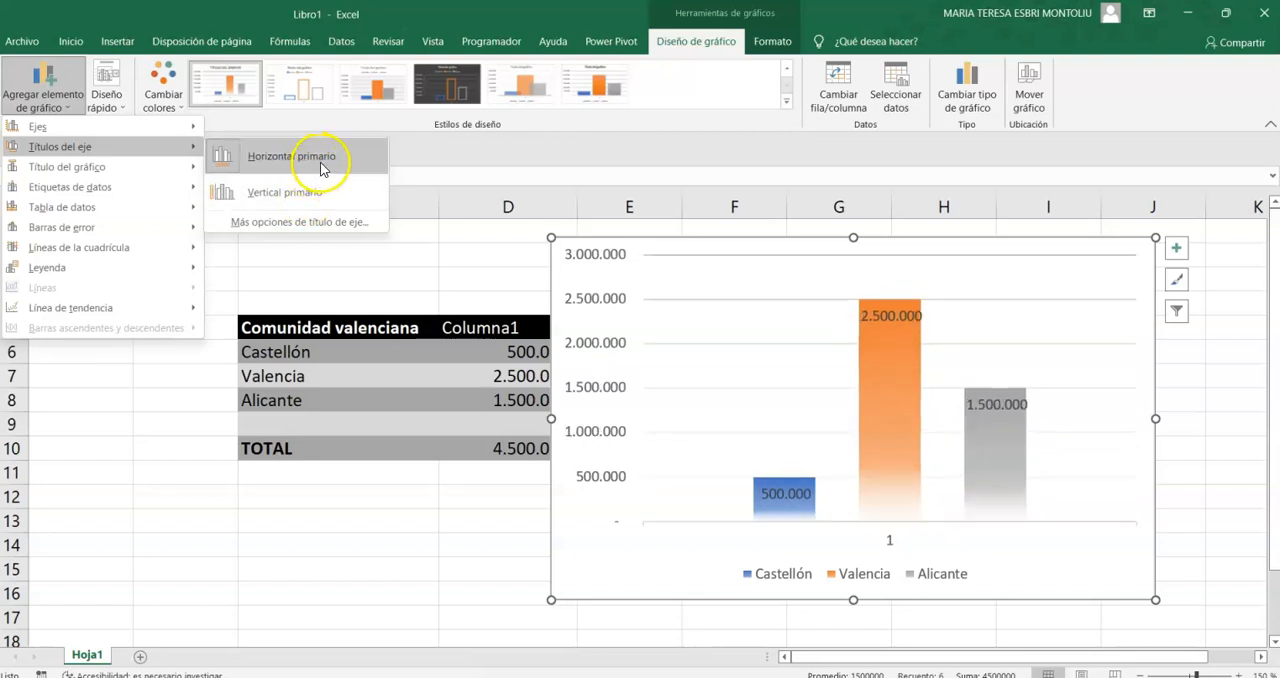
left_click(312, 192)
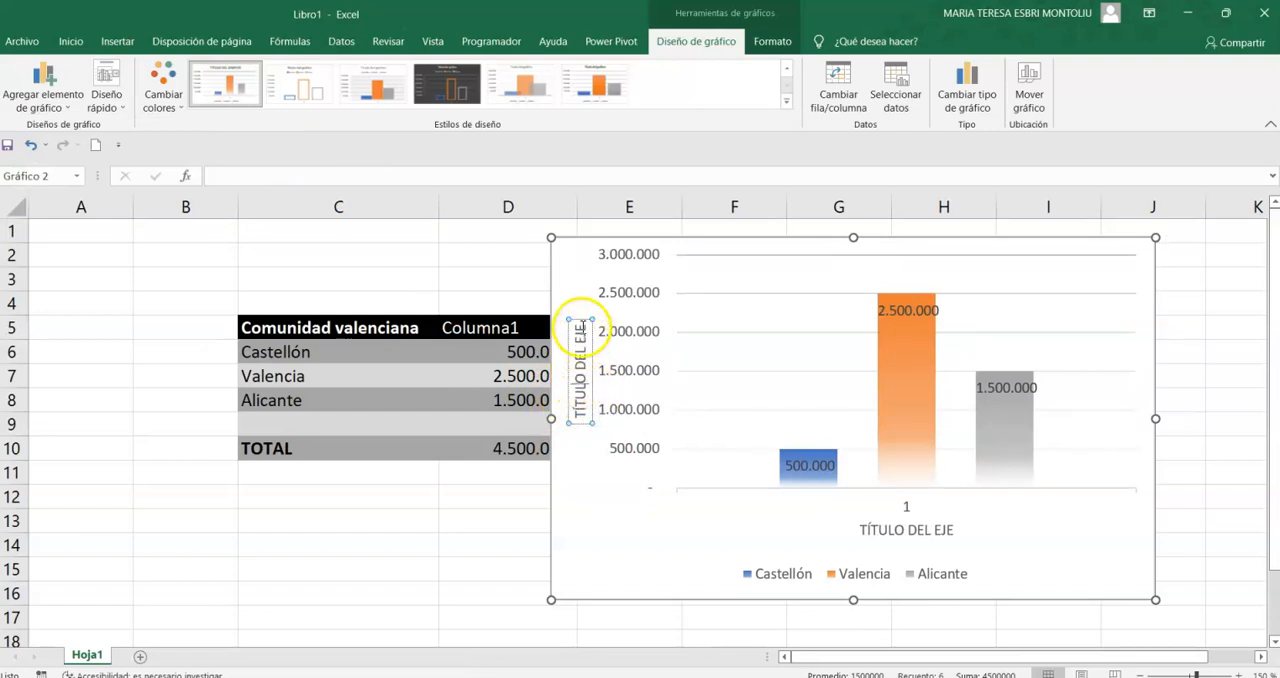
left_click_drag(578, 340, 572, 405)
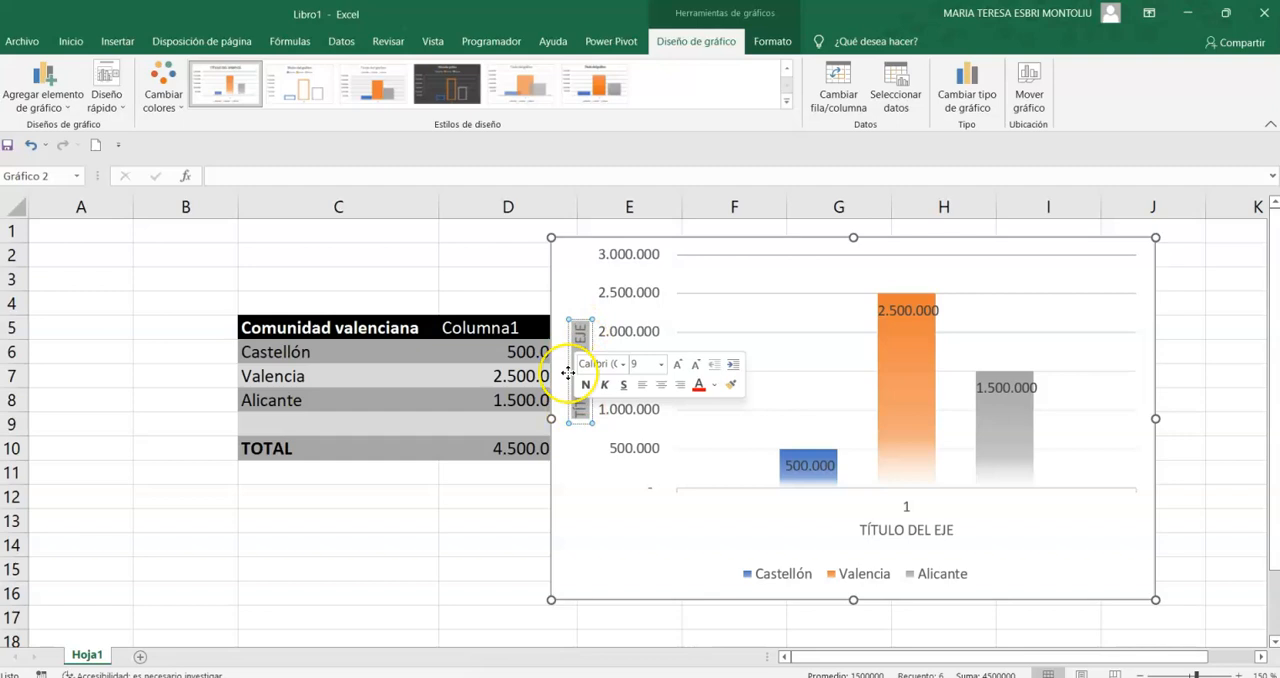
key("Delete")
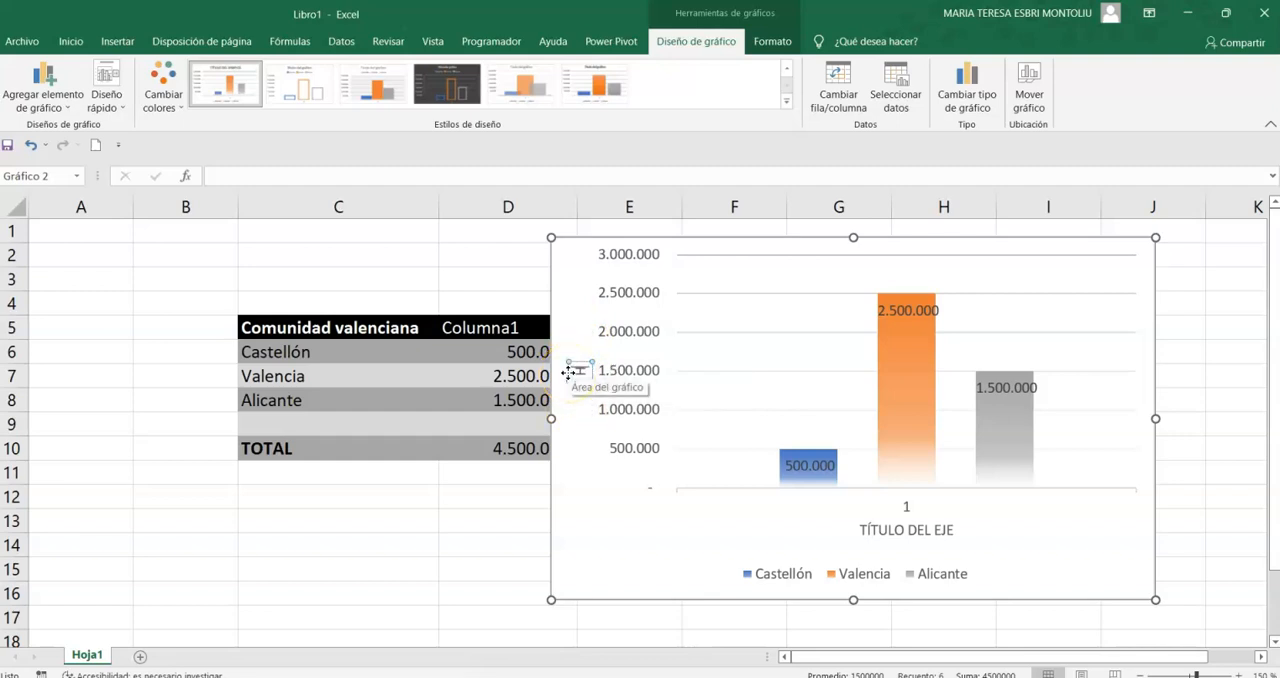
type("HABITANTES")
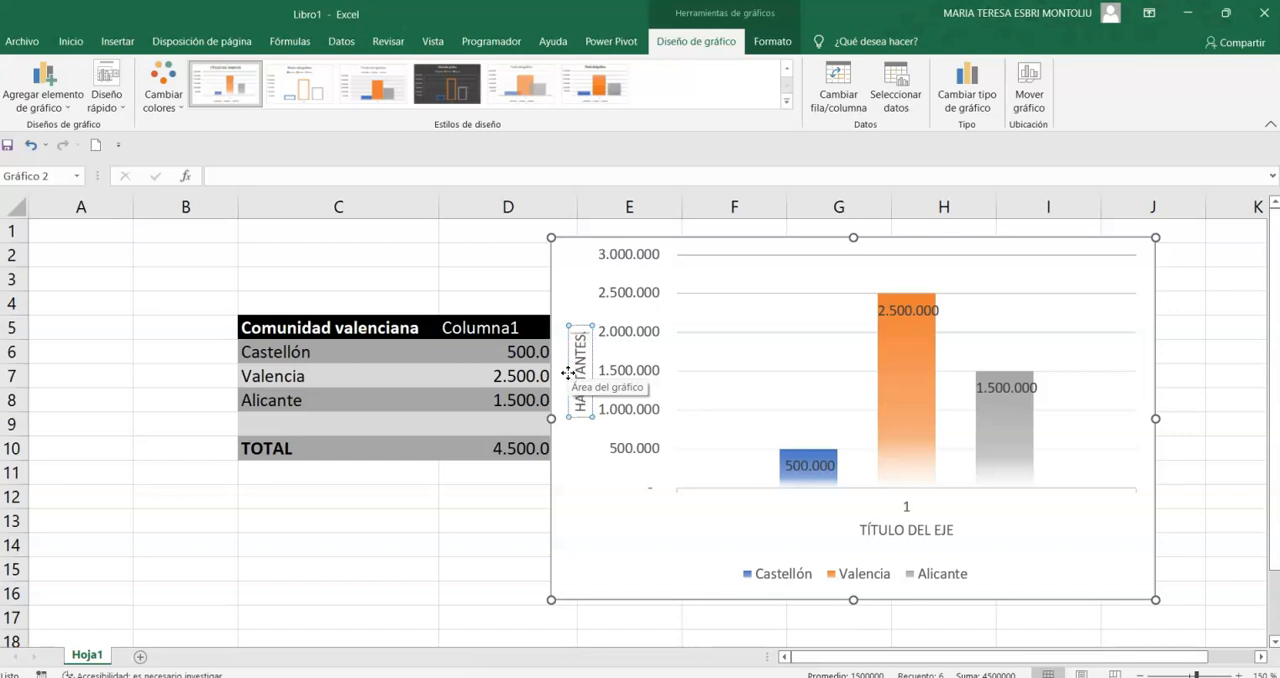
type(".")
- Replace the horizontal axis title's placeholder text with "PROVINCIAS"
left_click(913, 529)
left_click_drag(934, 530, 837, 523)
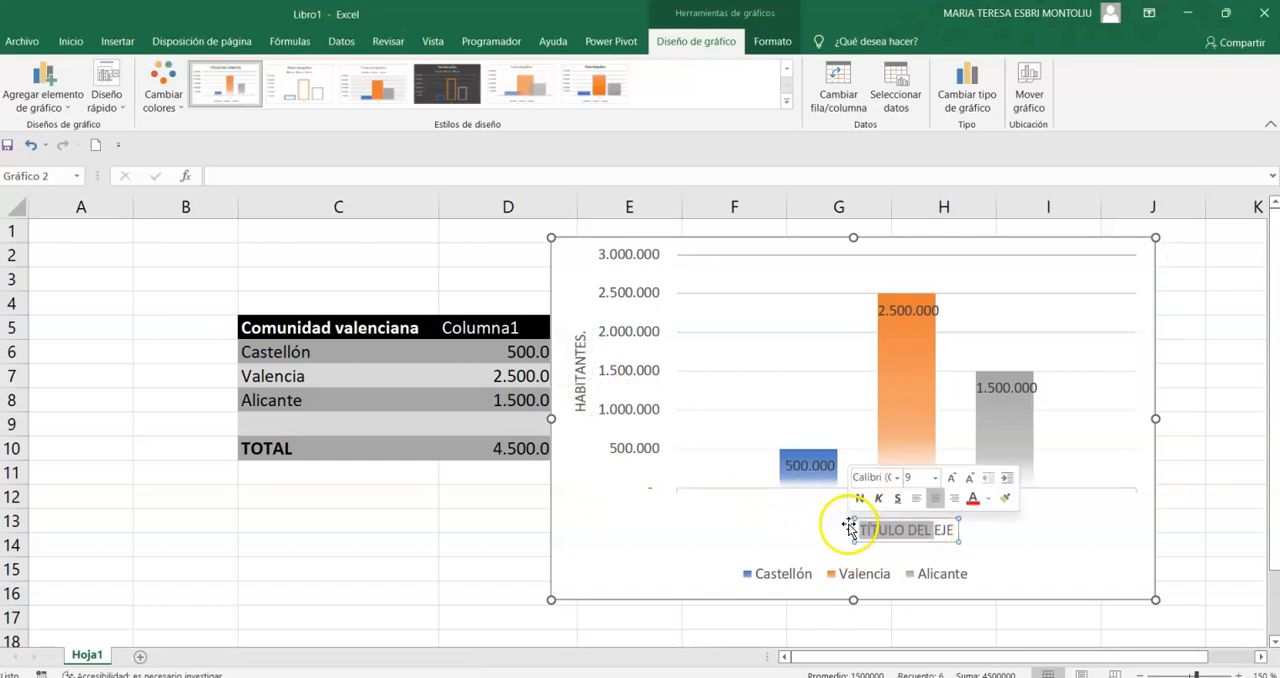
type("1")
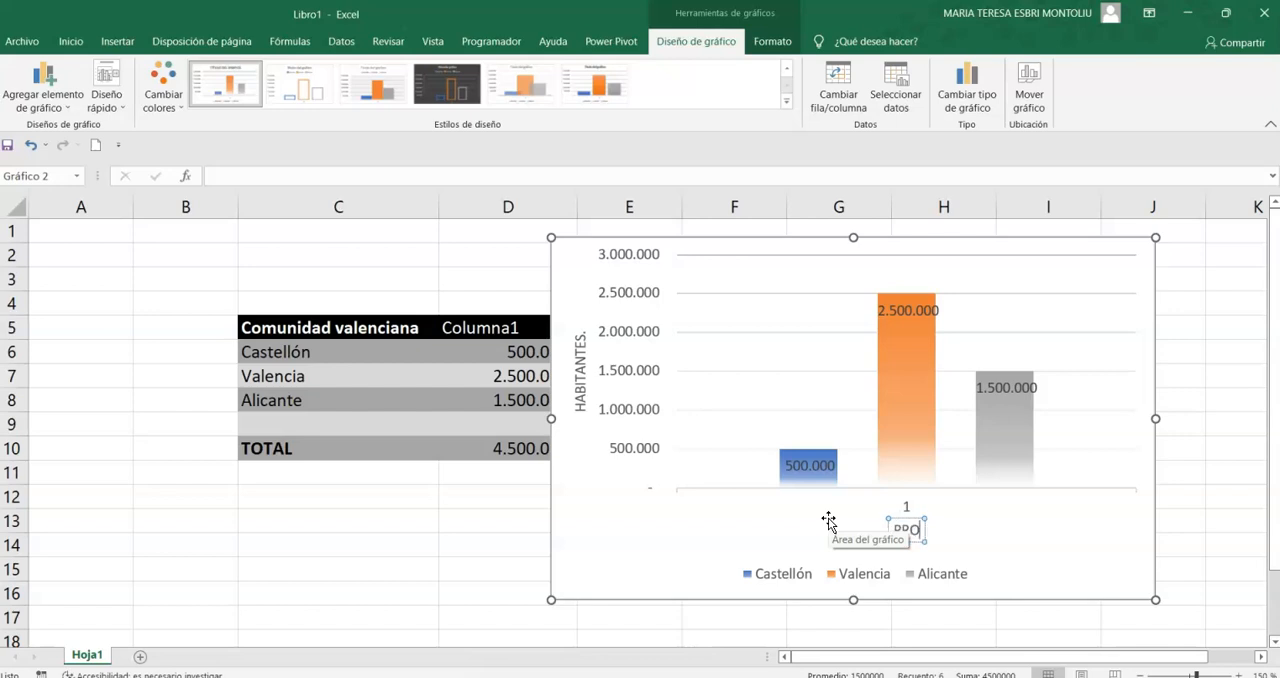
type("ROVINCIAS")
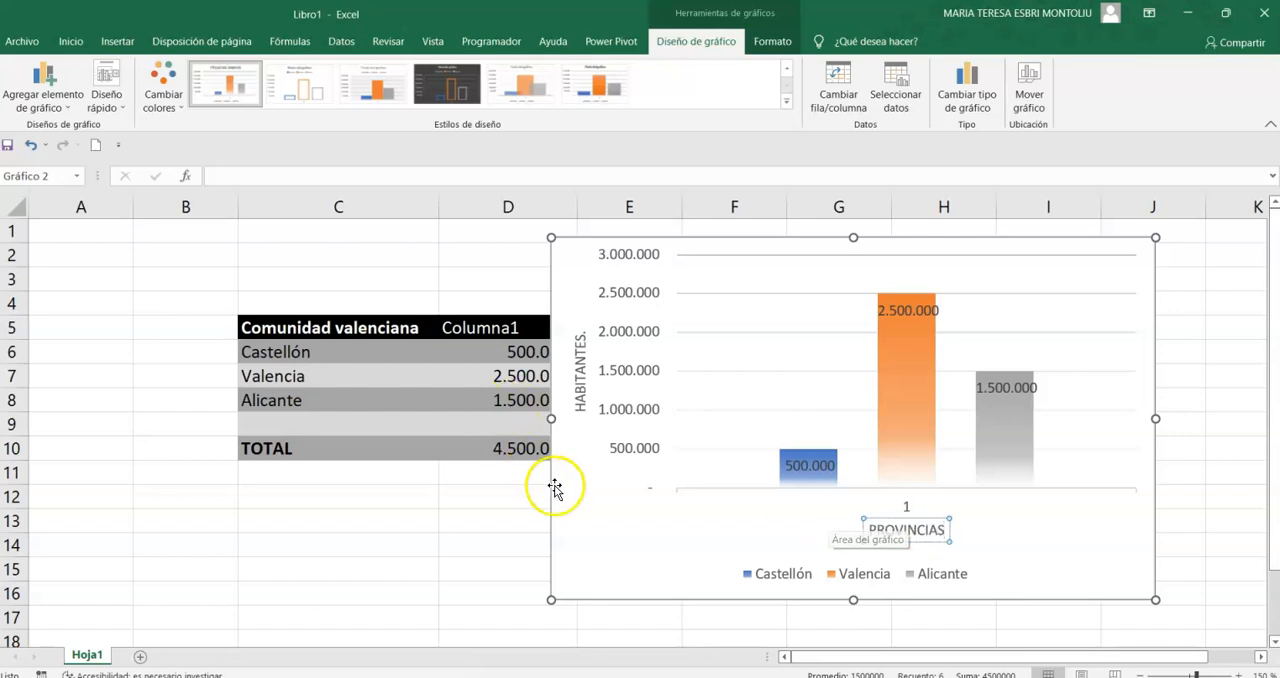
left_click(584, 540)
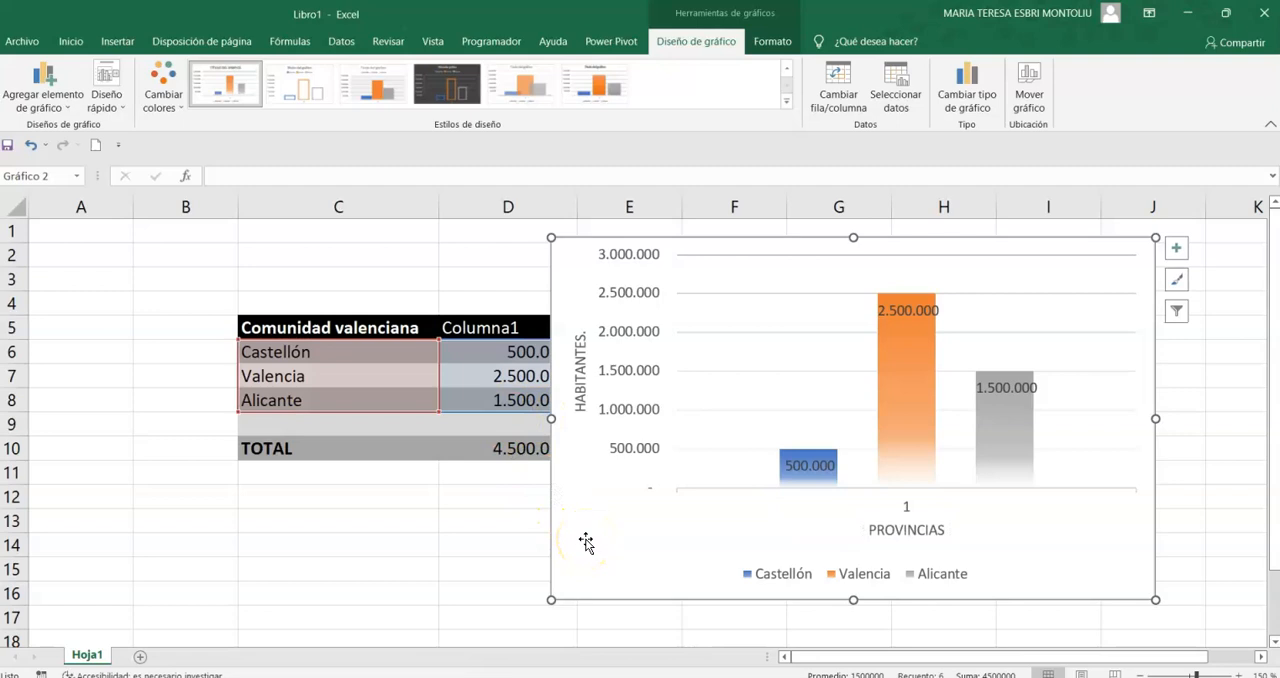
- Add a chart title above the chart with the text "COMUNIDAD VALENCIANA."
left_click(65, 88)
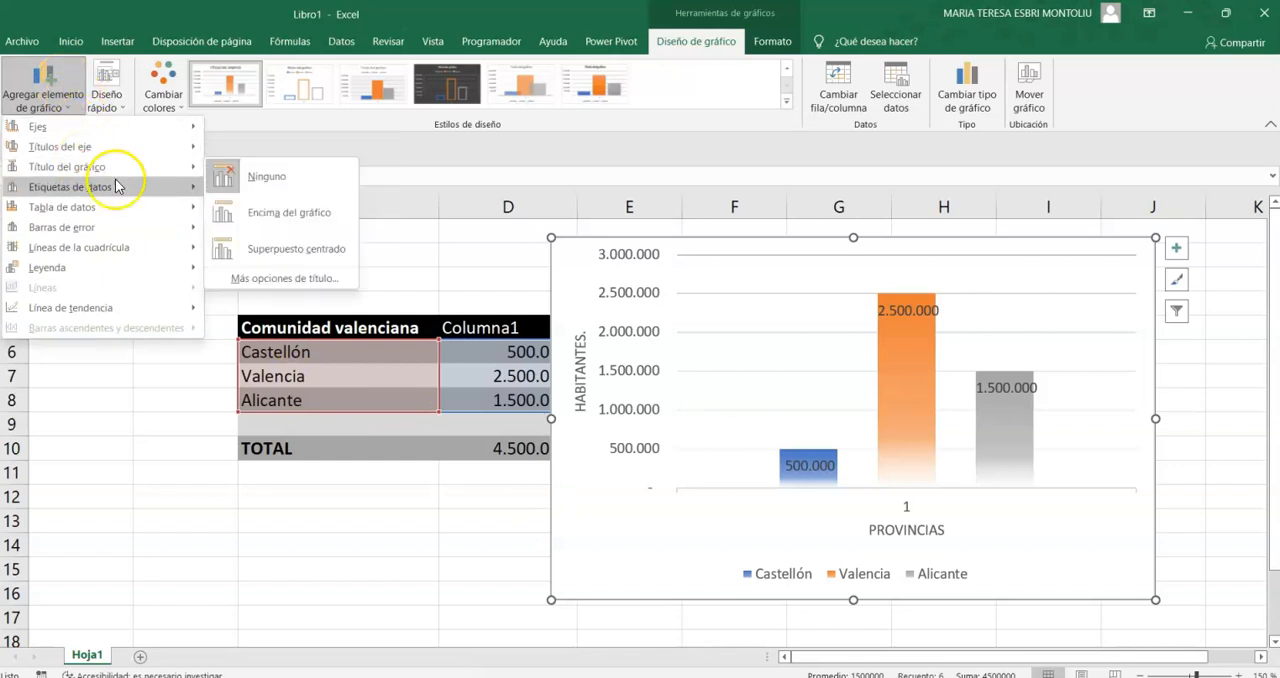
left_click(258, 222)
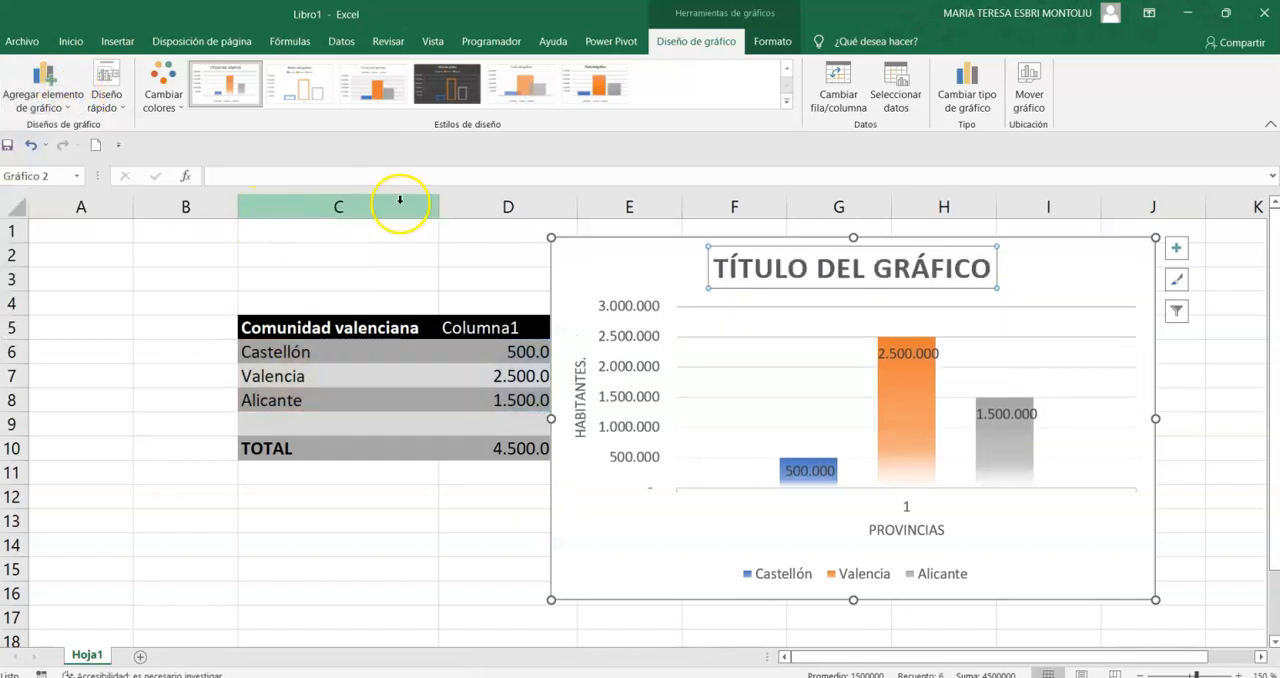
left_click_drag(986, 268, 677, 254)
type("C")
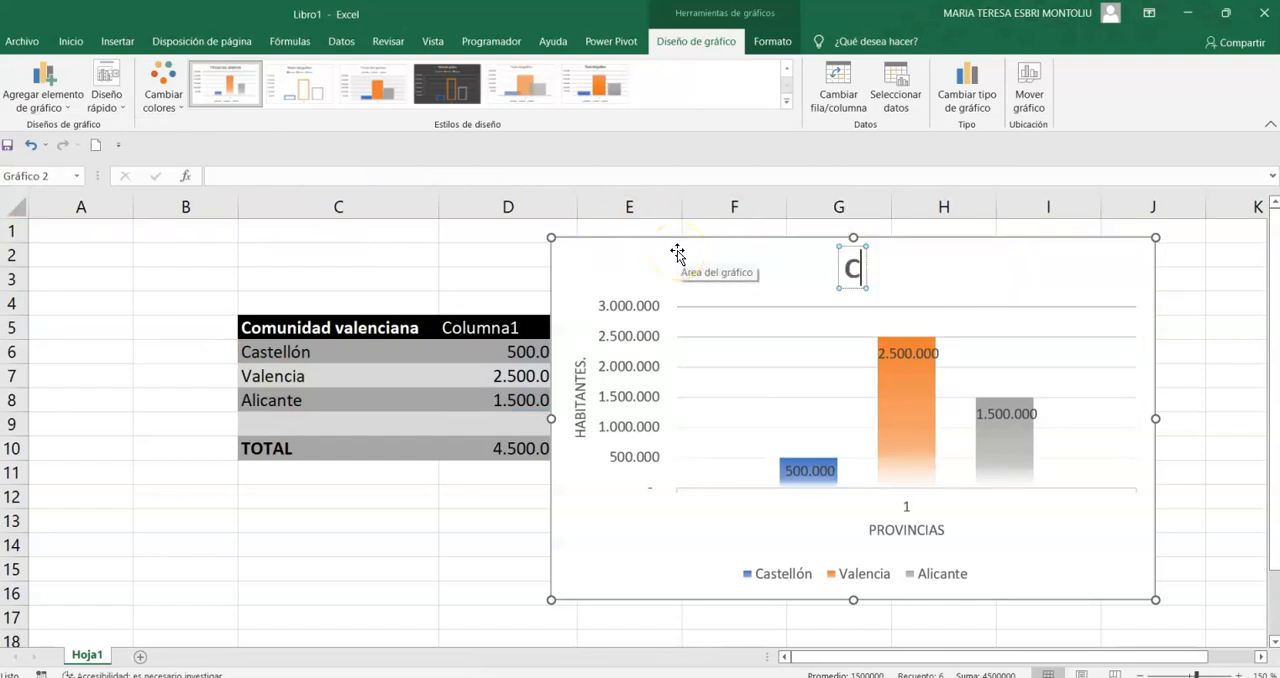
type("omunidad va")
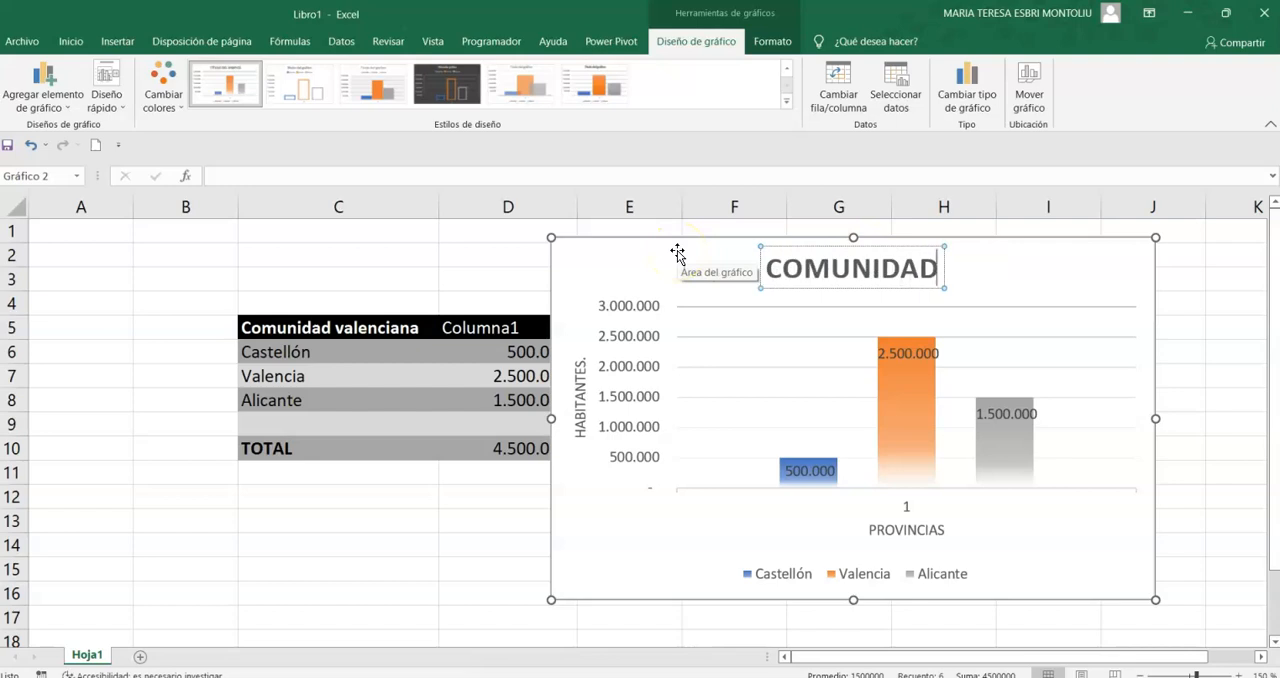
type("lencia")
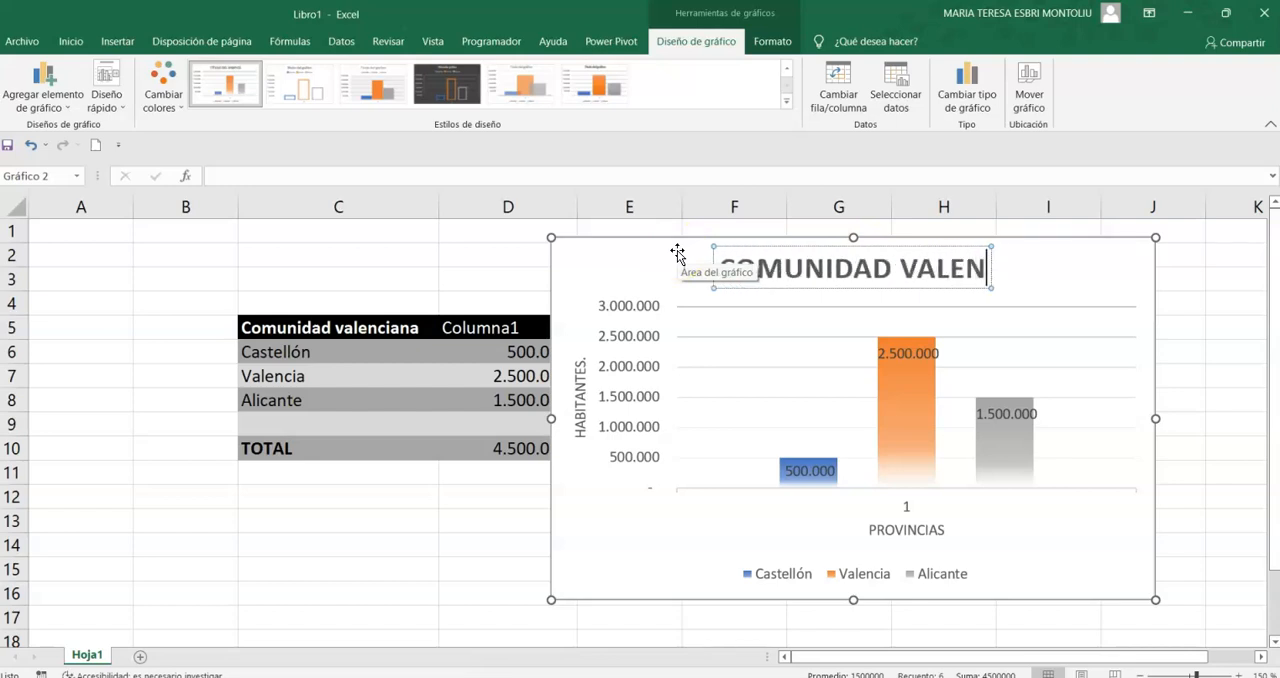
type("nsa")
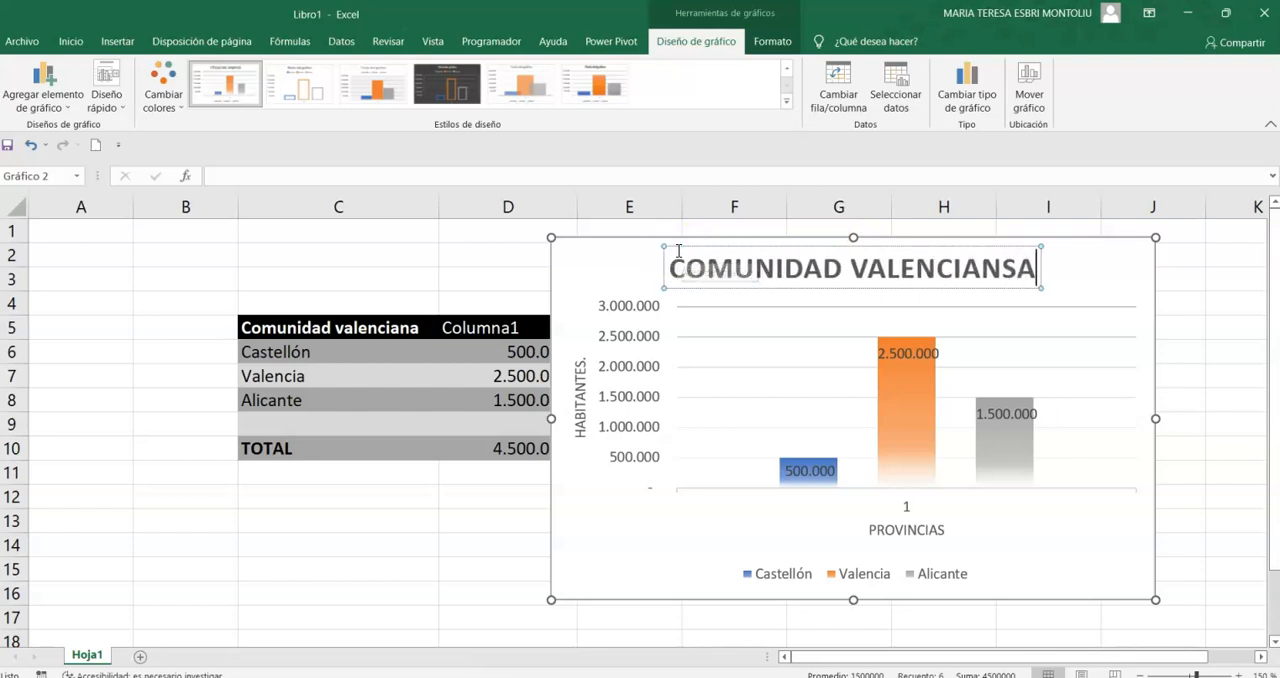
key("BackSpace")
key("BackSpace")
type("a.")
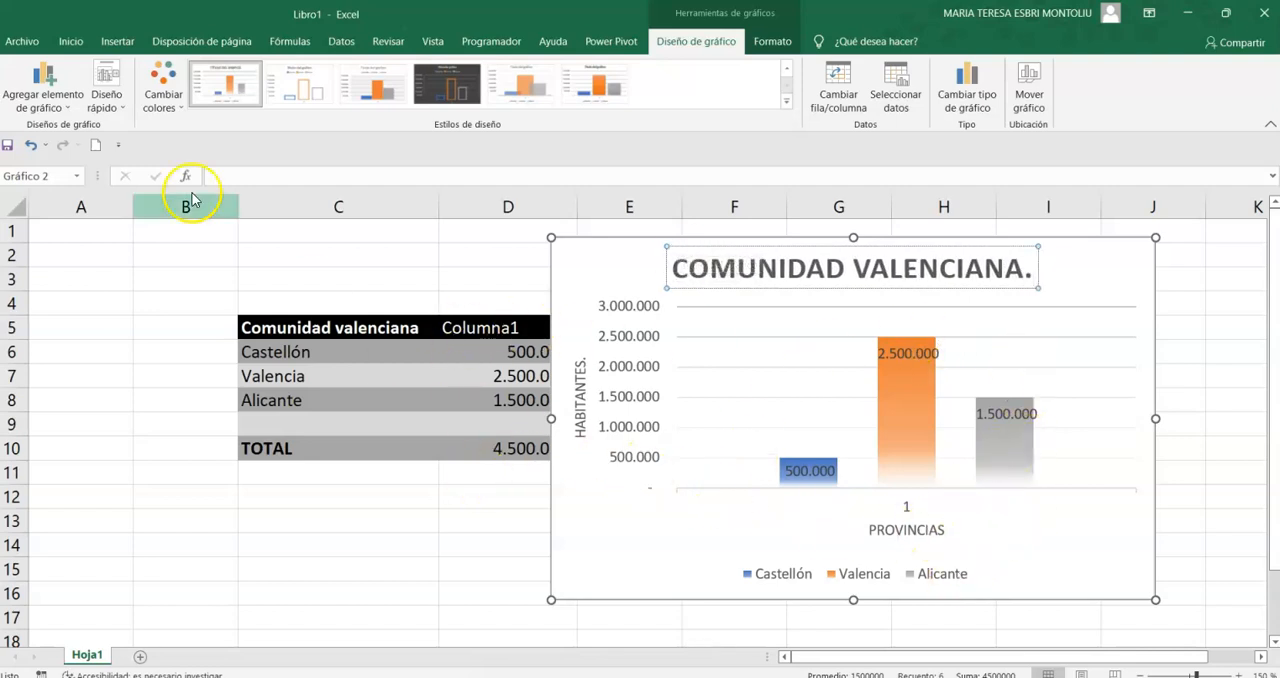
- Place the chart's data labels at the outside end of the columns (Extremo externo)
left_click(60, 96)
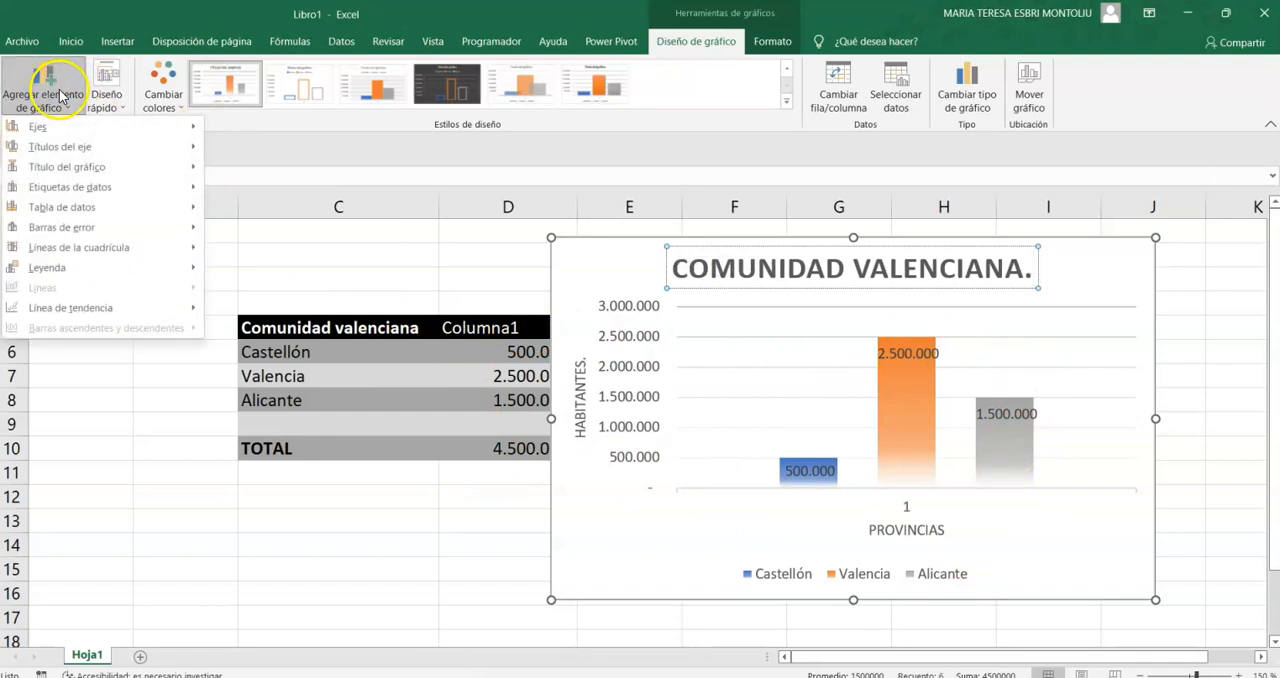
mouse_move(86, 195)
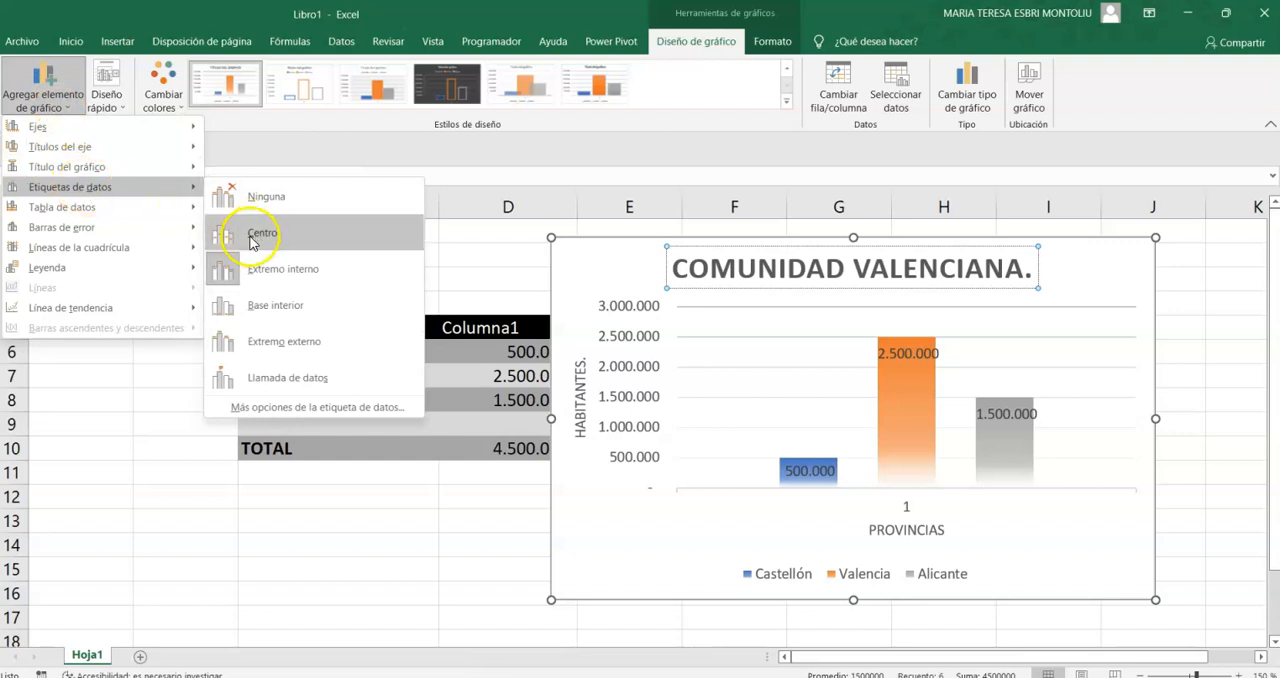
left_click(301, 344)
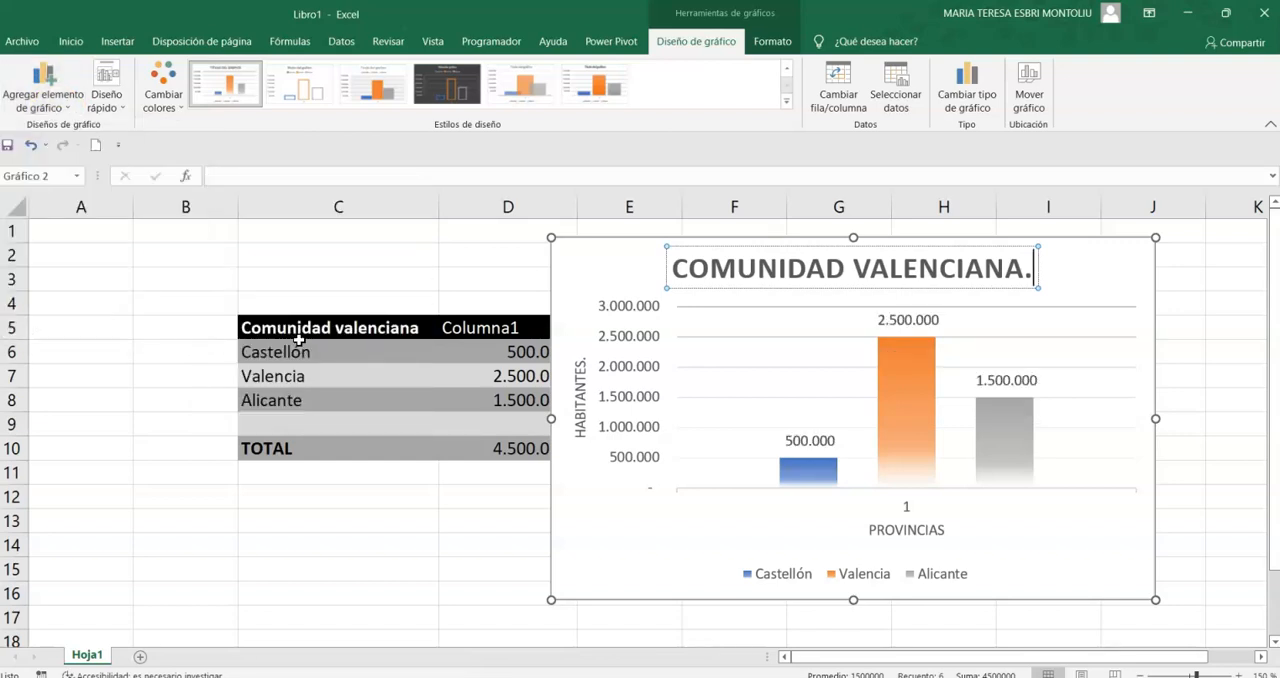
- Add a data table with legend keys (Con claves de leyenda) to the chart
left_click(66, 106)
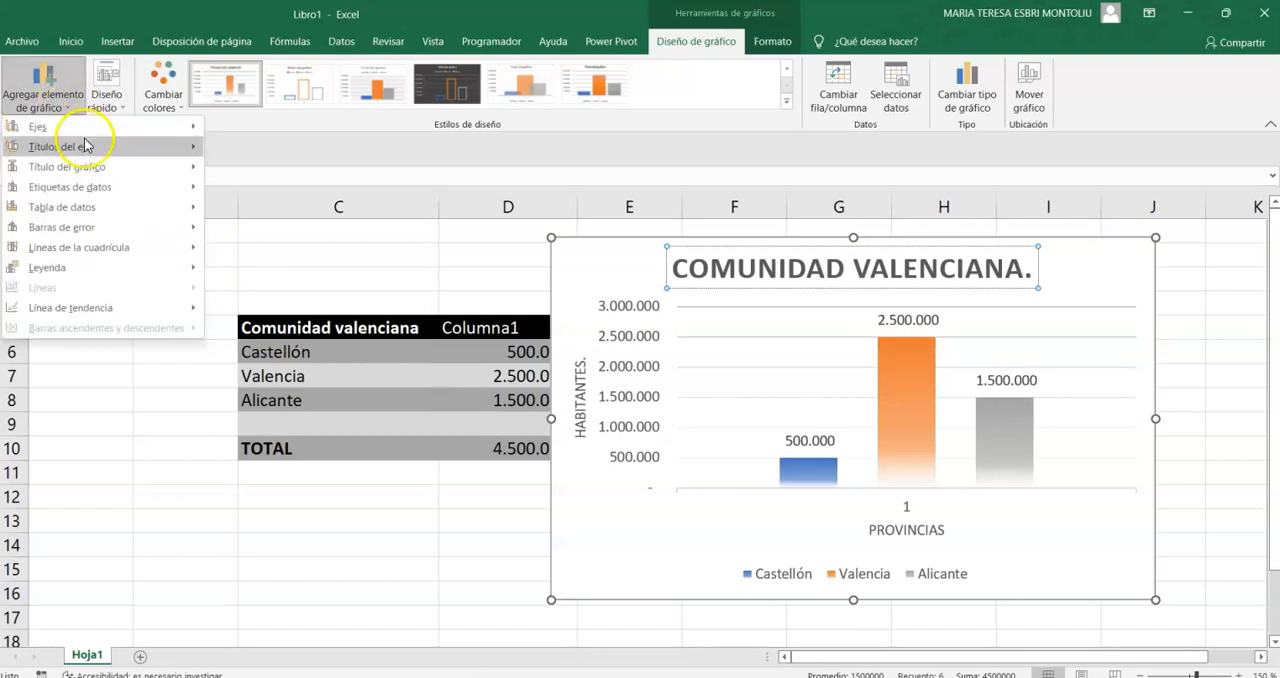
mouse_move(105, 171)
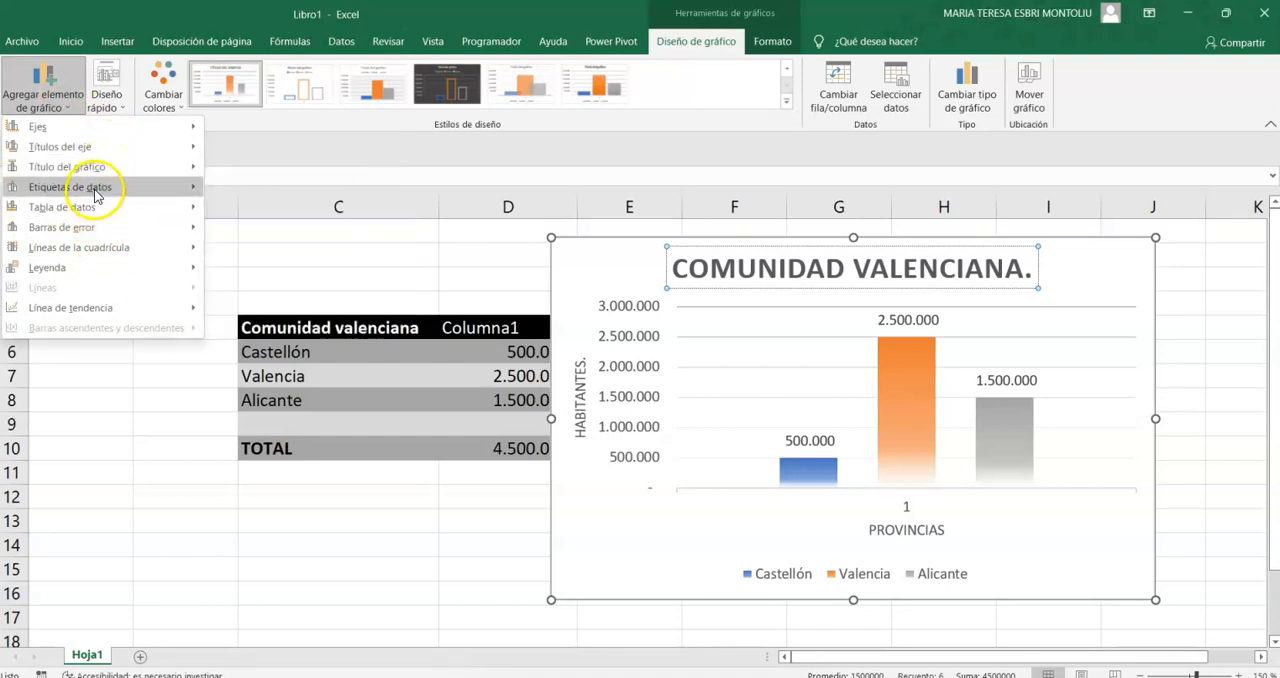
mouse_move(96, 214)
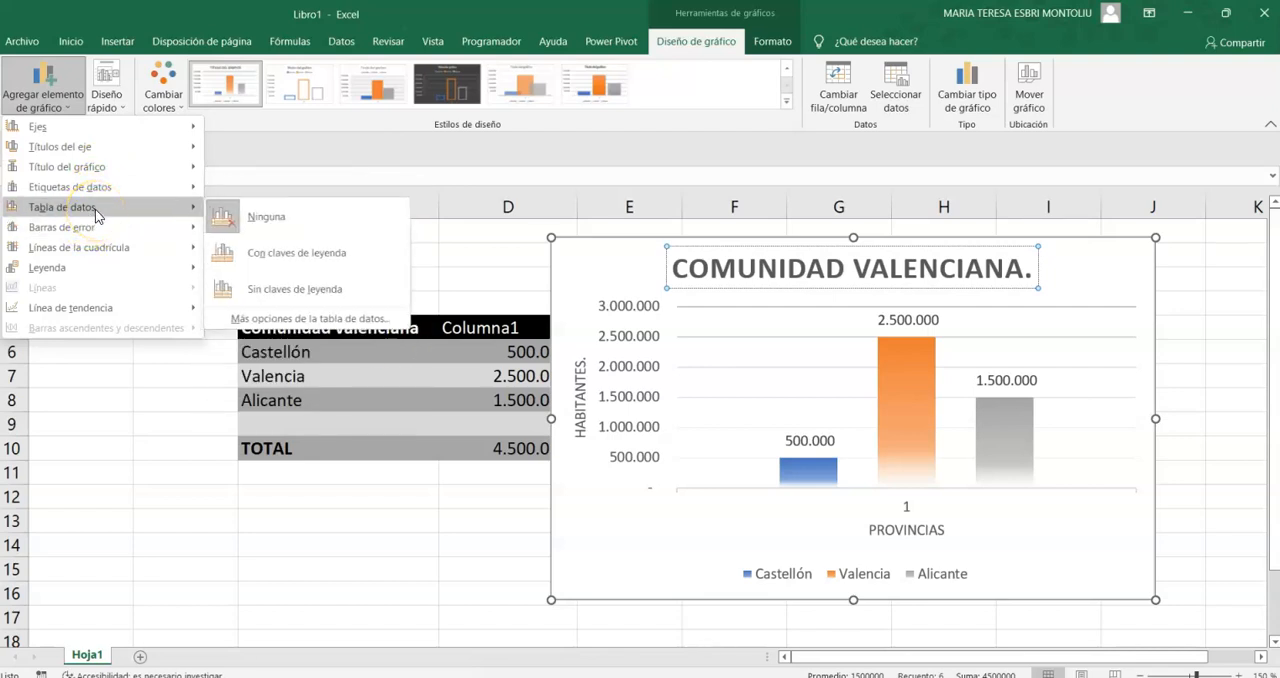
left_click(320, 257)
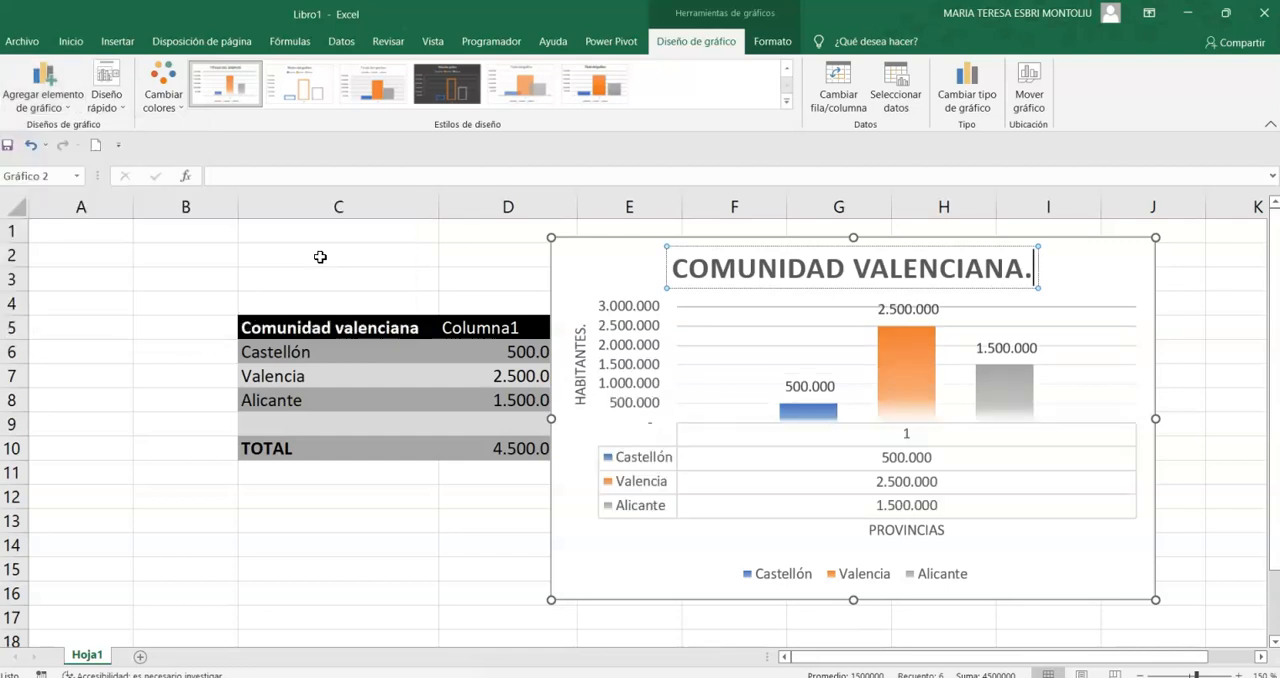
- Undo the addition of the data table to the column chart
scroll(1260, 343, "down", 1)
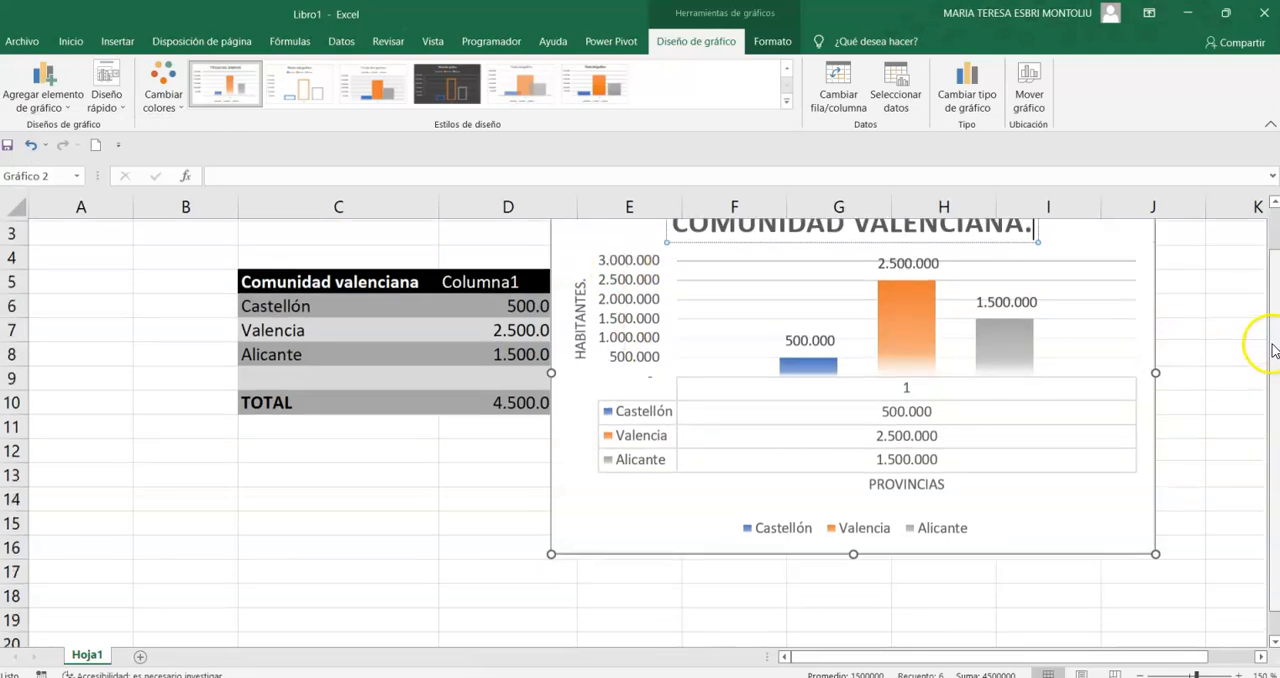
scroll(1133, 452, "up", 1)
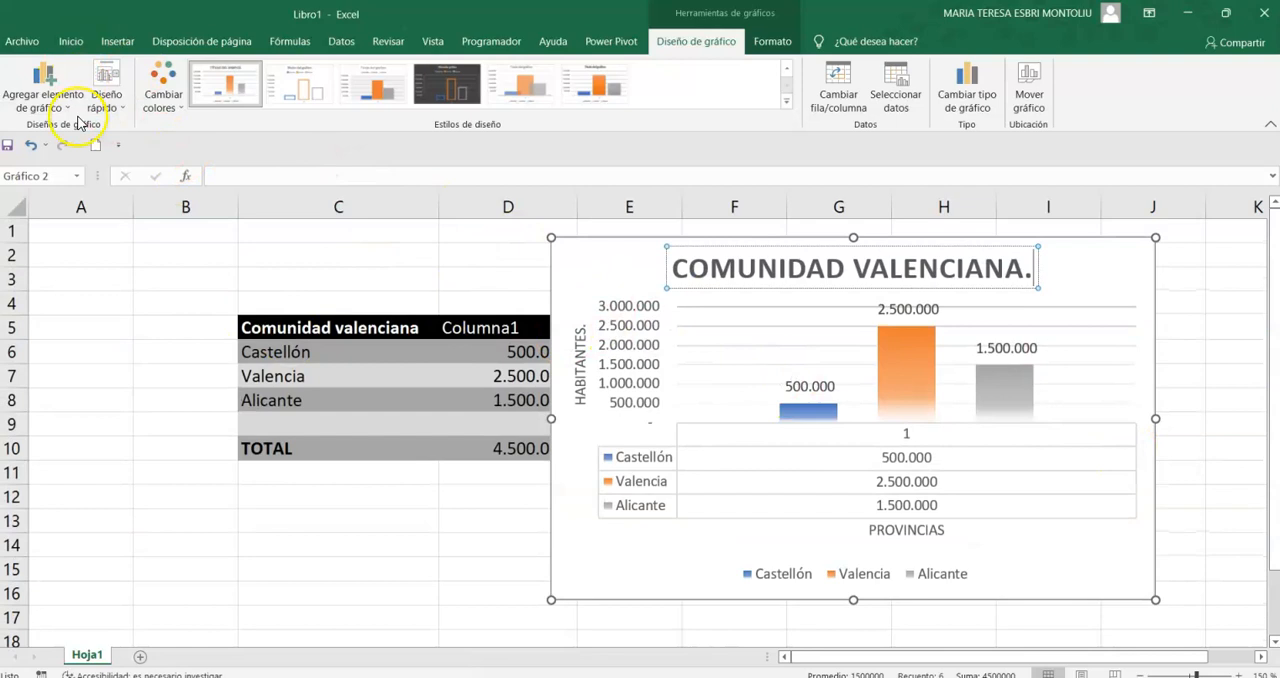
left_click(35, 146)
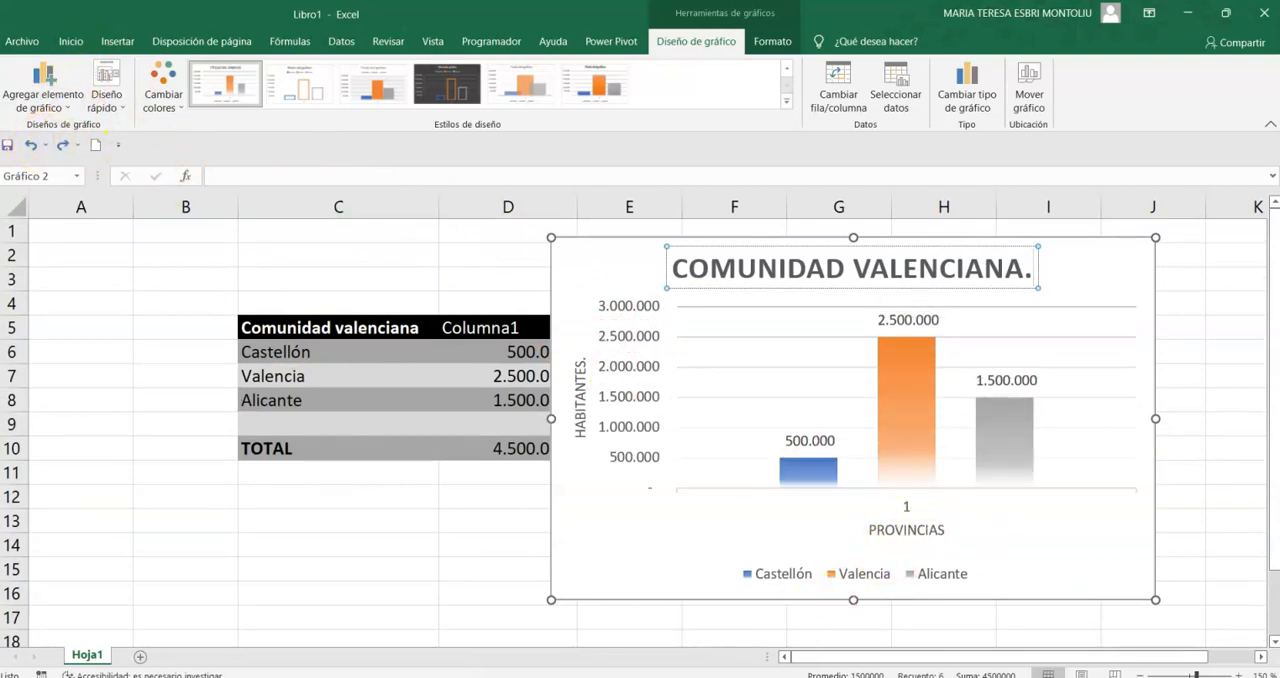
- Try hiding the column chart's primary vertical axis (Vertical primario), and restore it
left_click(906, 510)
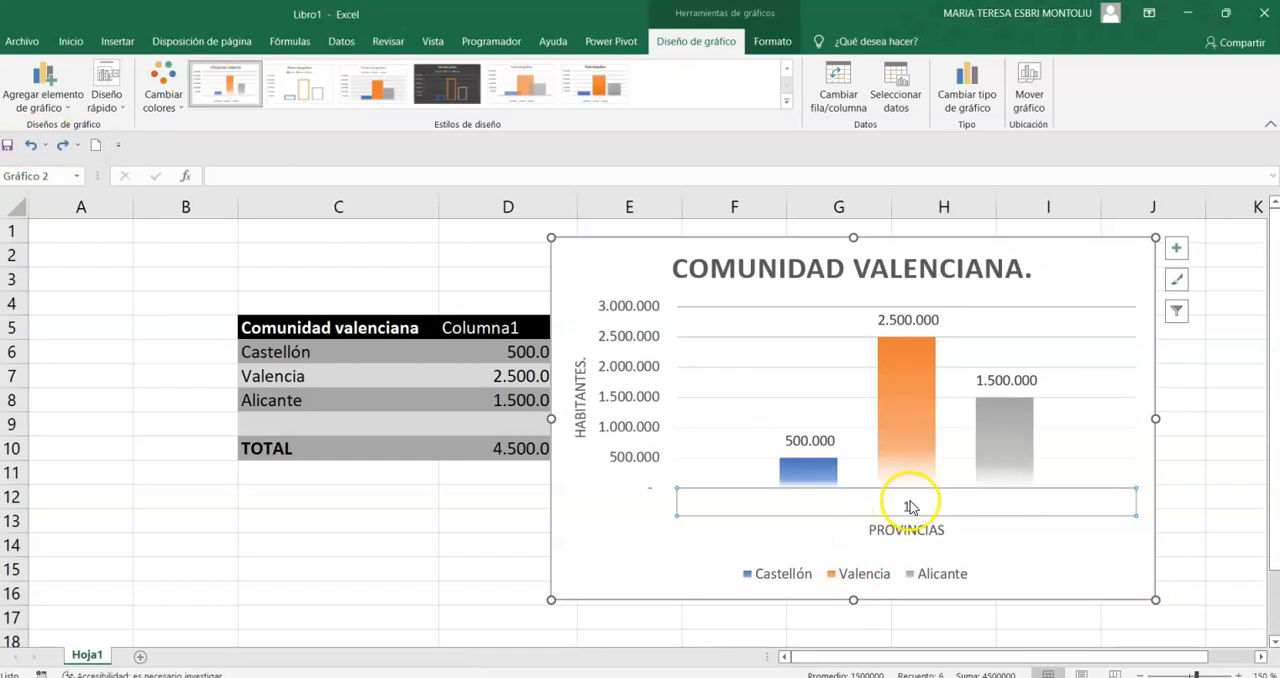
left_click(898, 510)
left_click(905, 512)
left_click(45, 82)
mouse_move(110, 127)
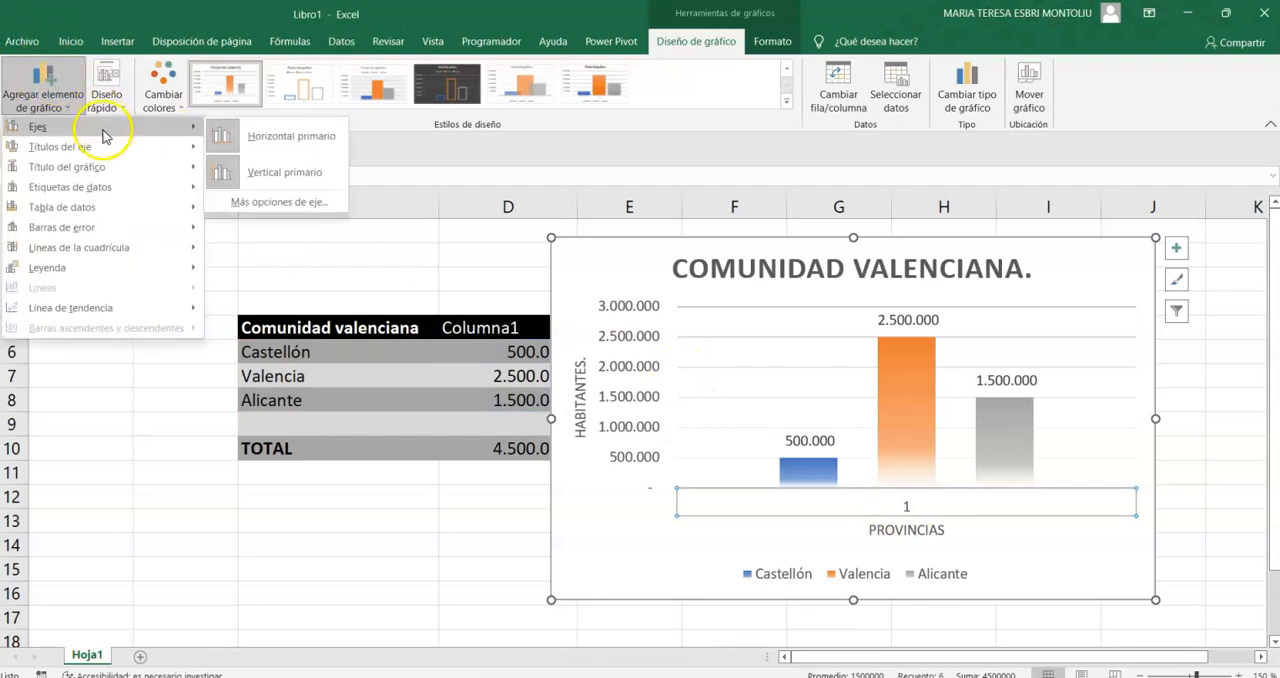
left_click(272, 171)
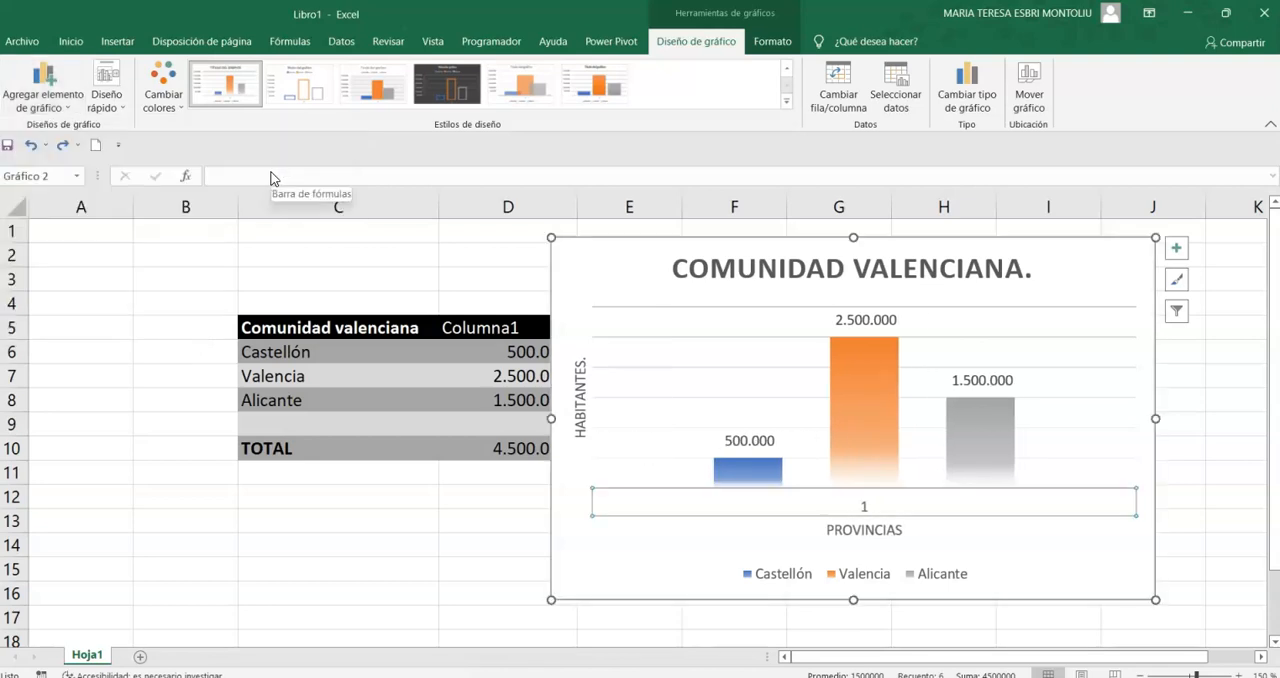
left_click(45, 85)
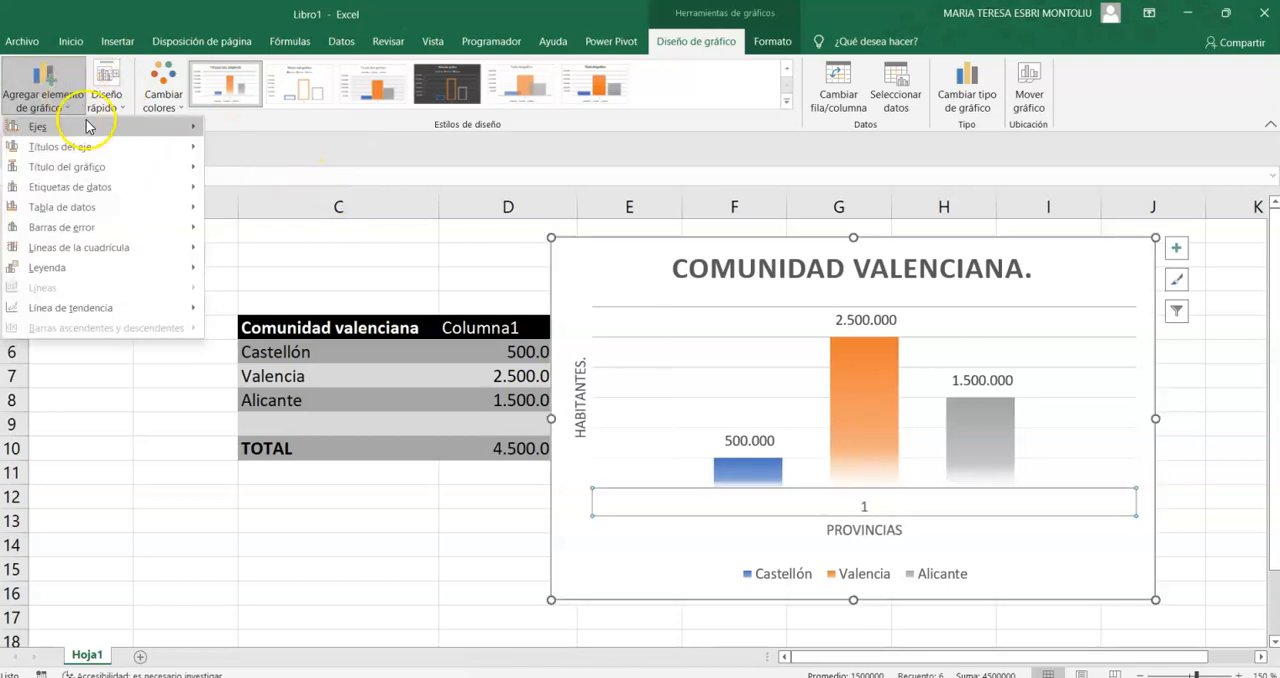
mouse_move(90, 133)
left_click(276, 174)
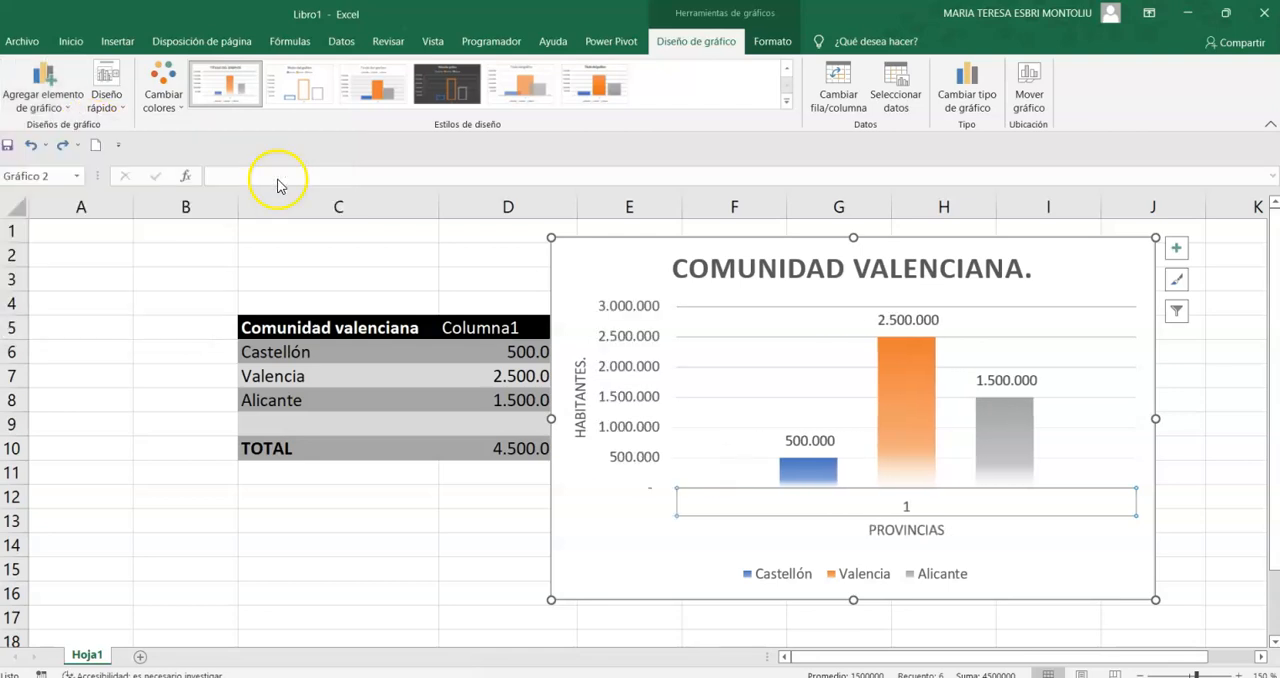
- Delete the horizontal axis showing the category label 1 from the column chart
left_click(911, 514)
left_click(910, 511)
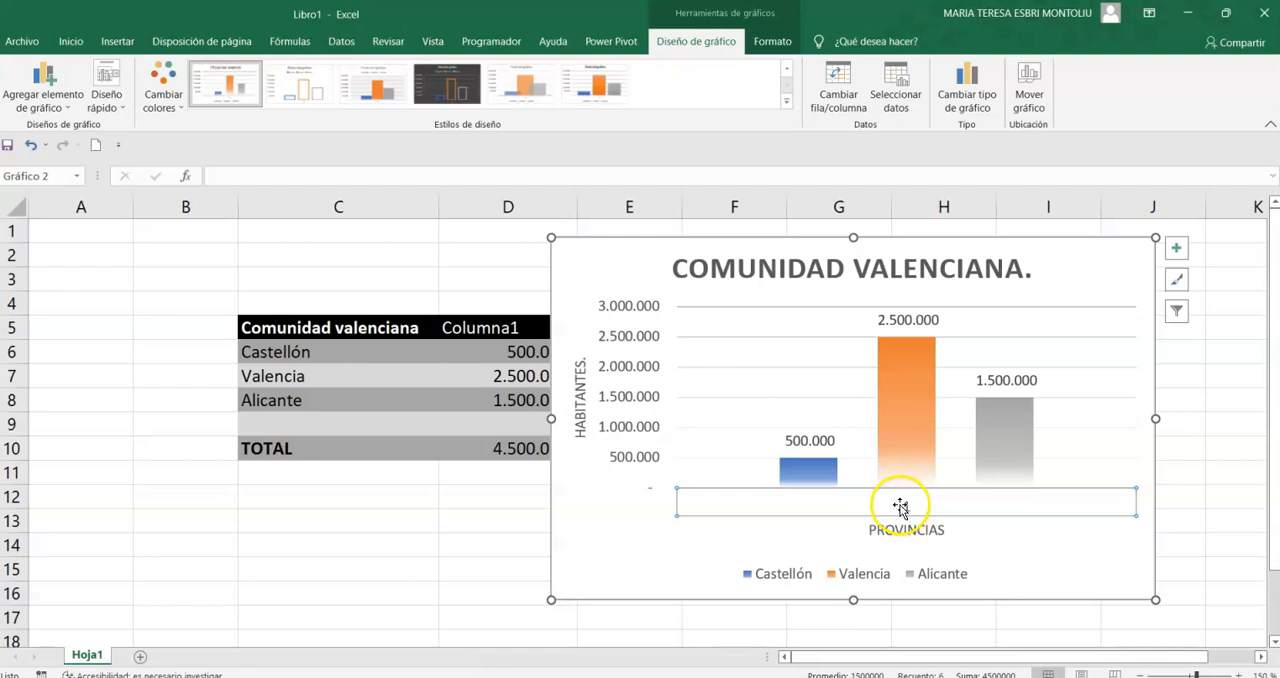
key("Delete")
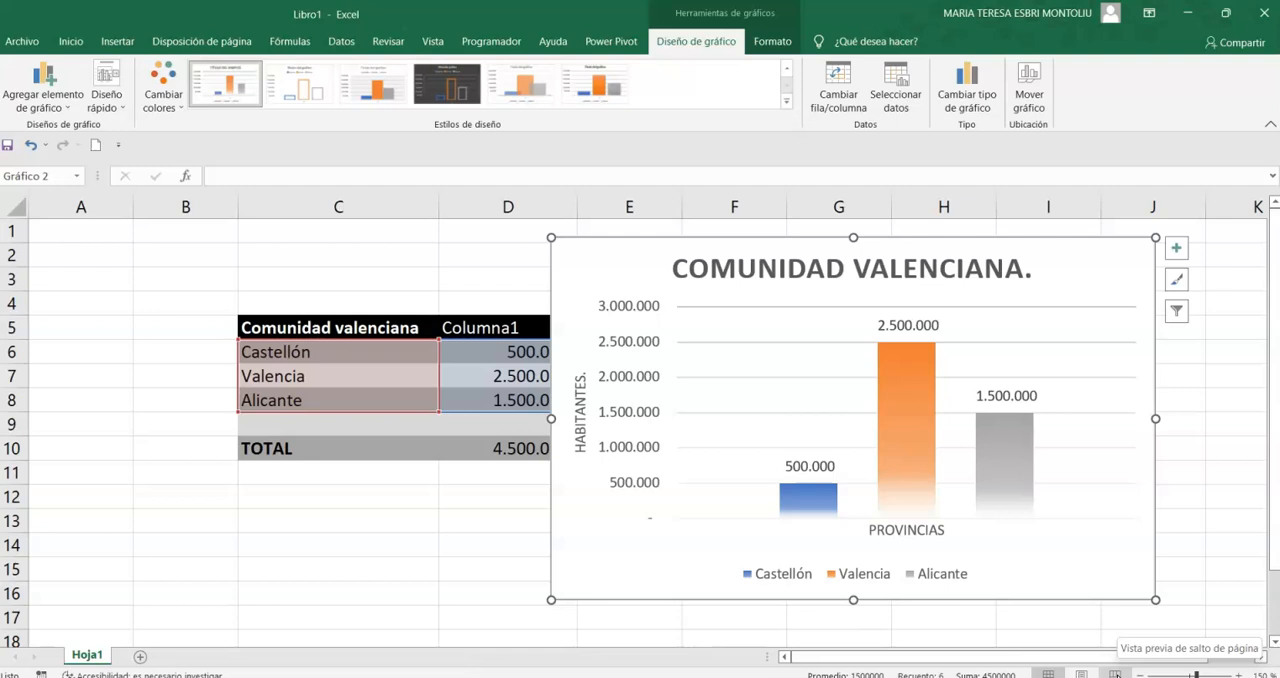
- Change the column chart to a pie (Circular) and apply the quick layout with percentages and the legend below the title
left_click(966, 101)
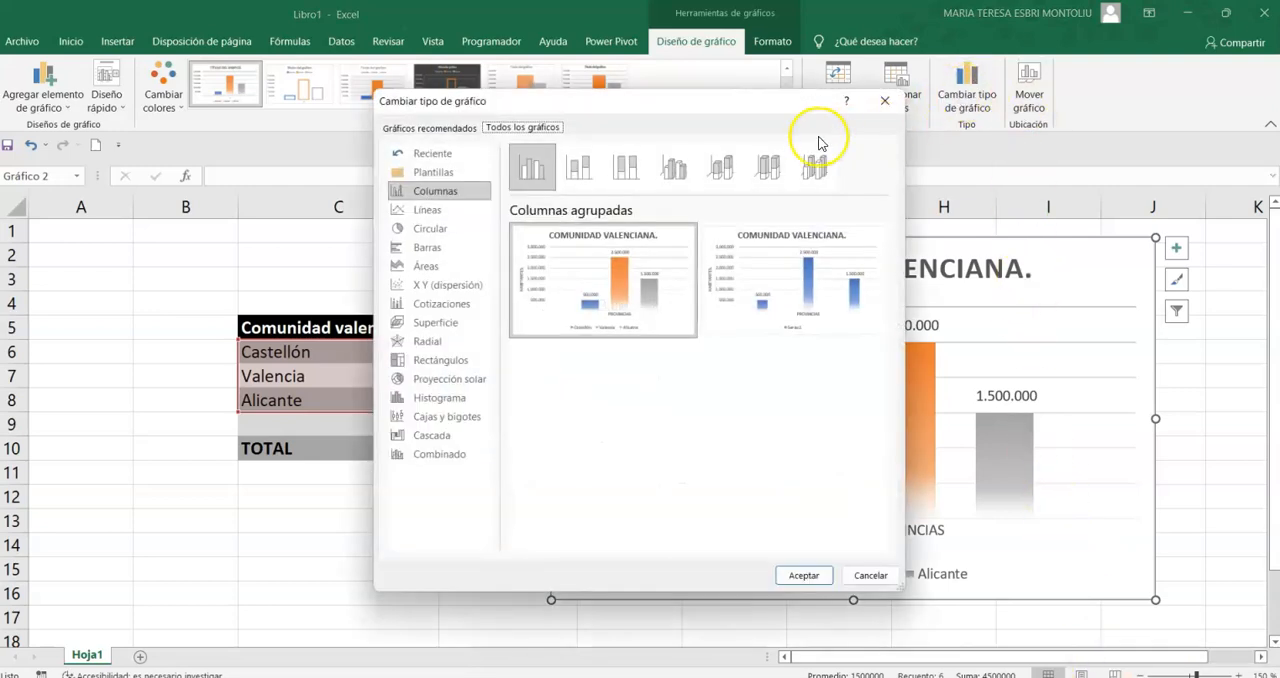
left_click(435, 228)
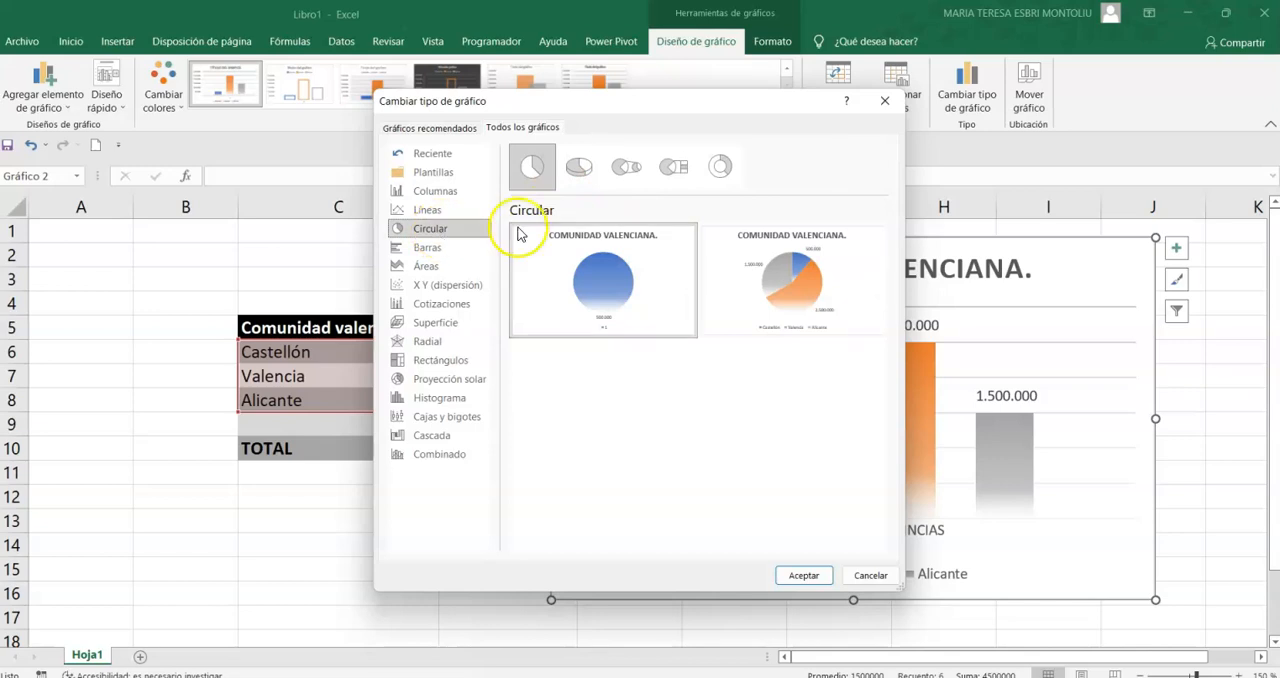
left_click(804, 578)
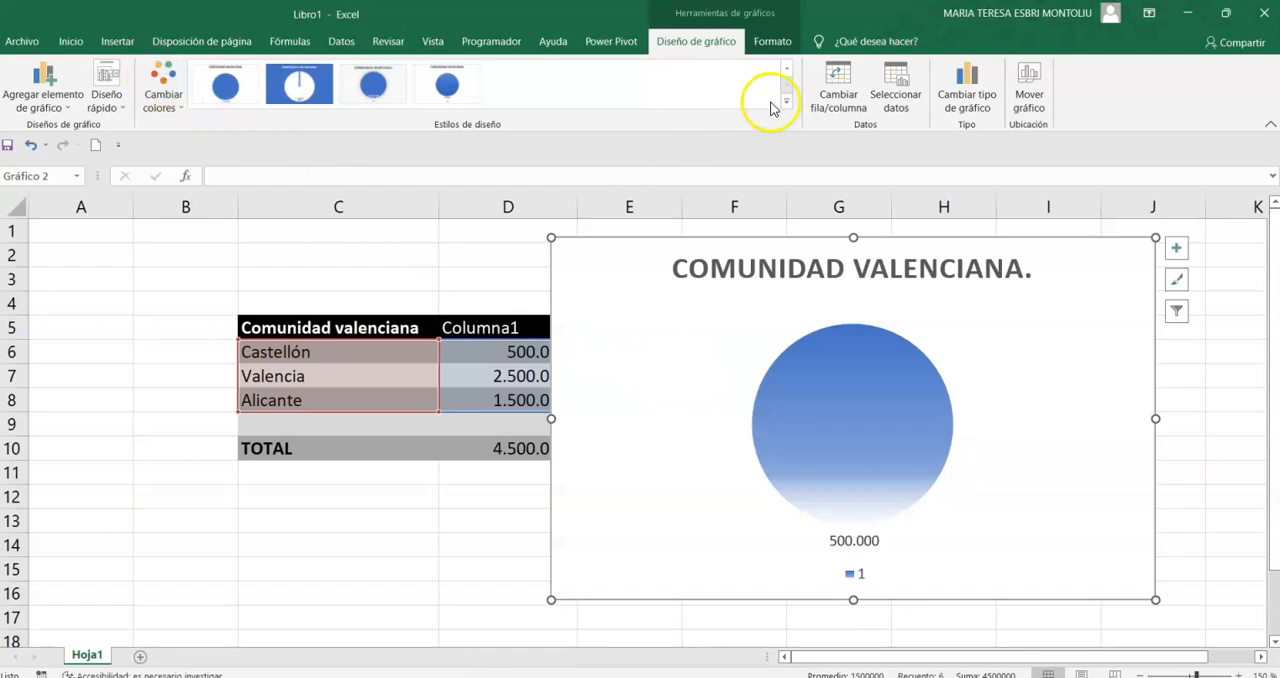
left_click(108, 97)
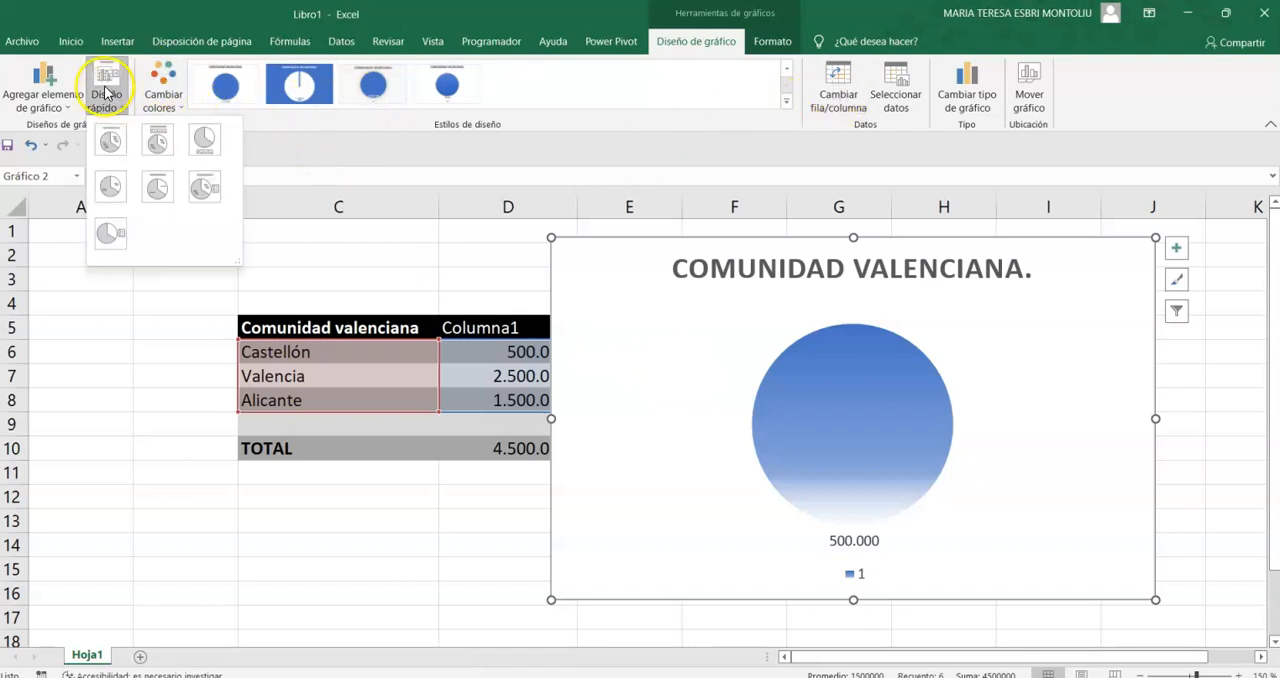
left_click(157, 145)
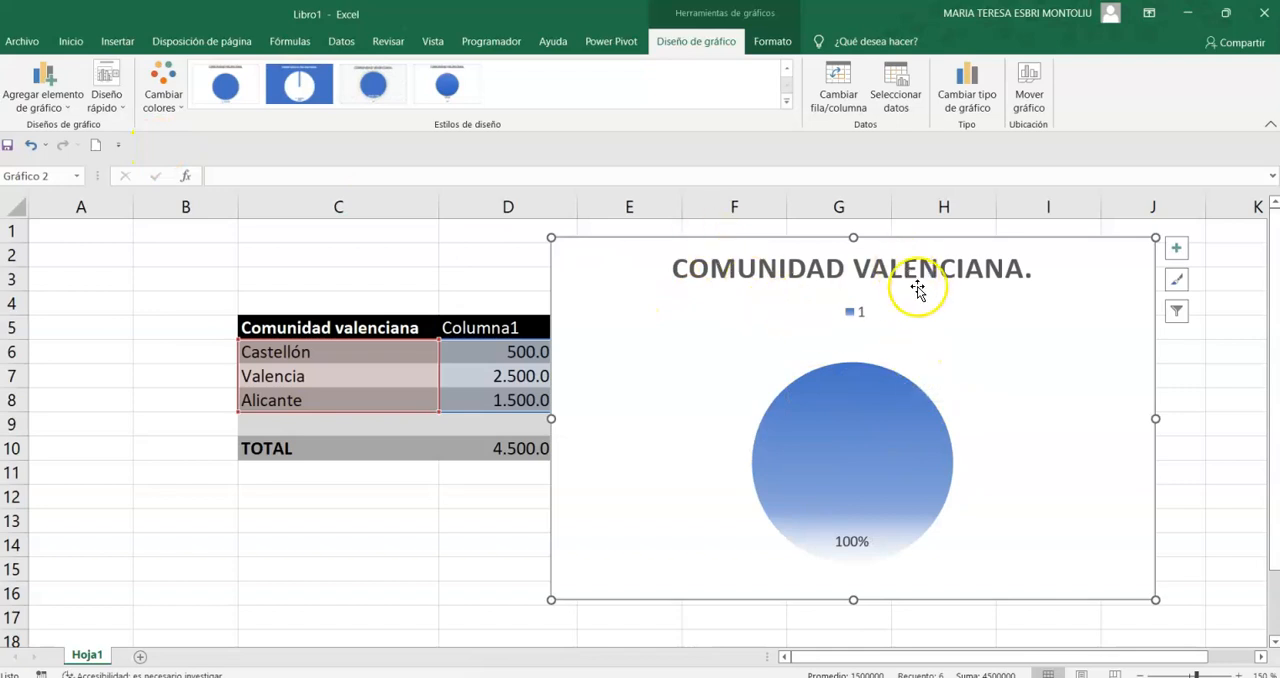
- Delete the existing Comunidad Valenciana chart from the sheet
key("Delete")
left_click(258, 518)
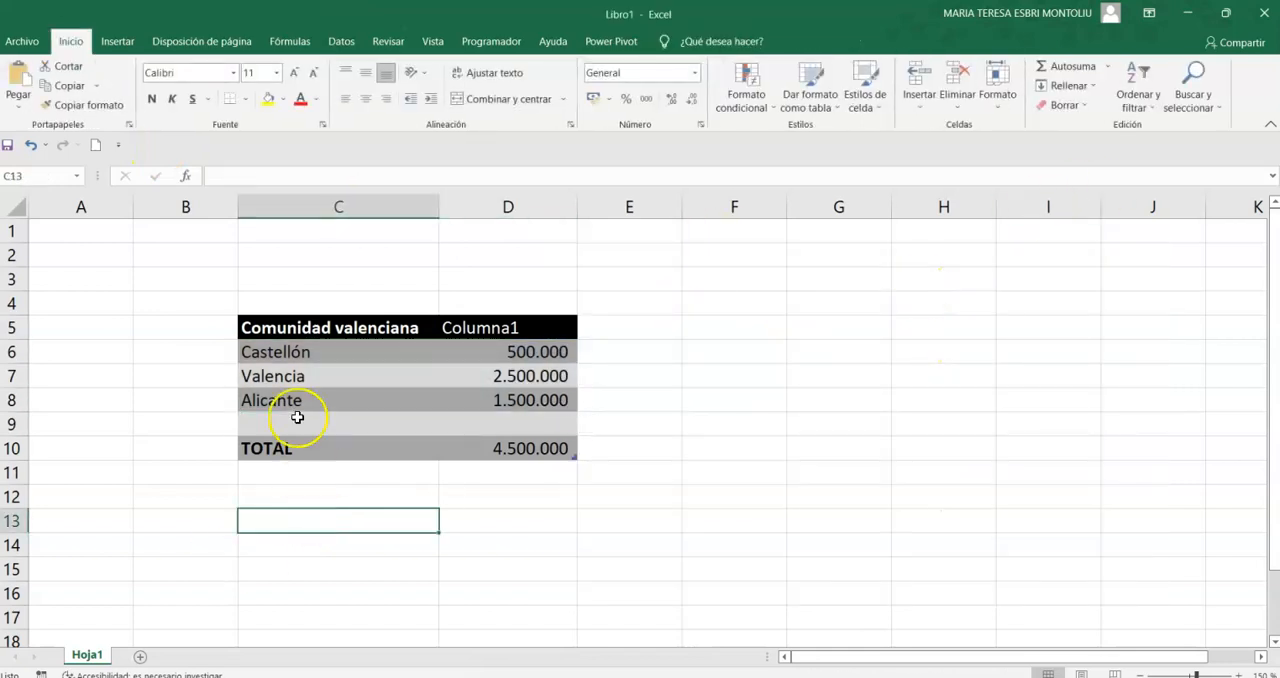
- Insert a 3D pie chart (Circular 3D) from the header and three province rows in C5:D8
left_click_drag(291, 350, 514, 400)
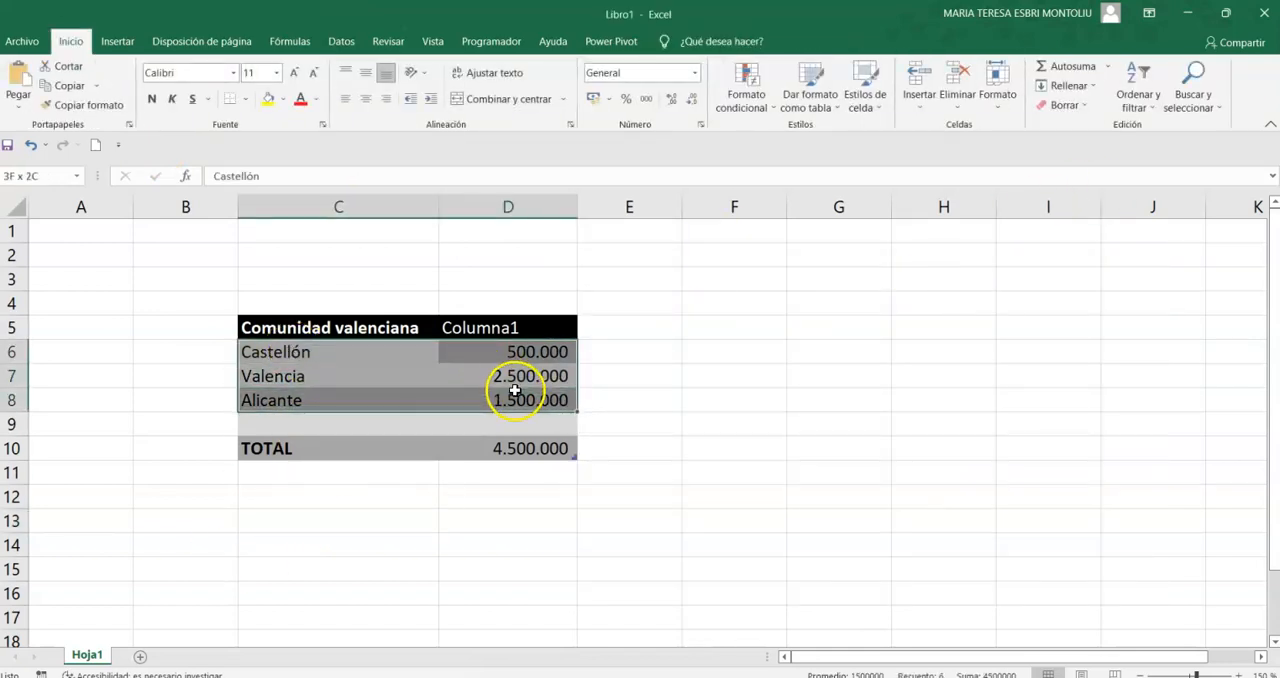
left_click(348, 331)
left_click_drag(350, 331, 514, 400)
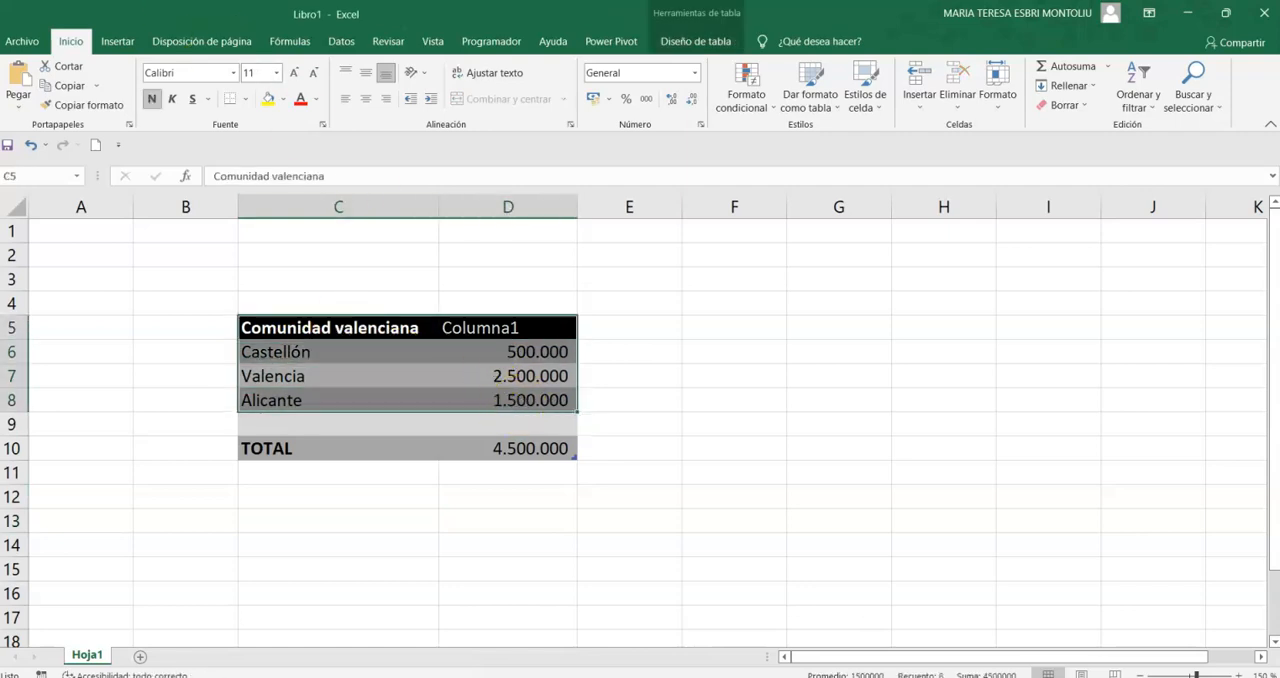
left_click(116, 41)
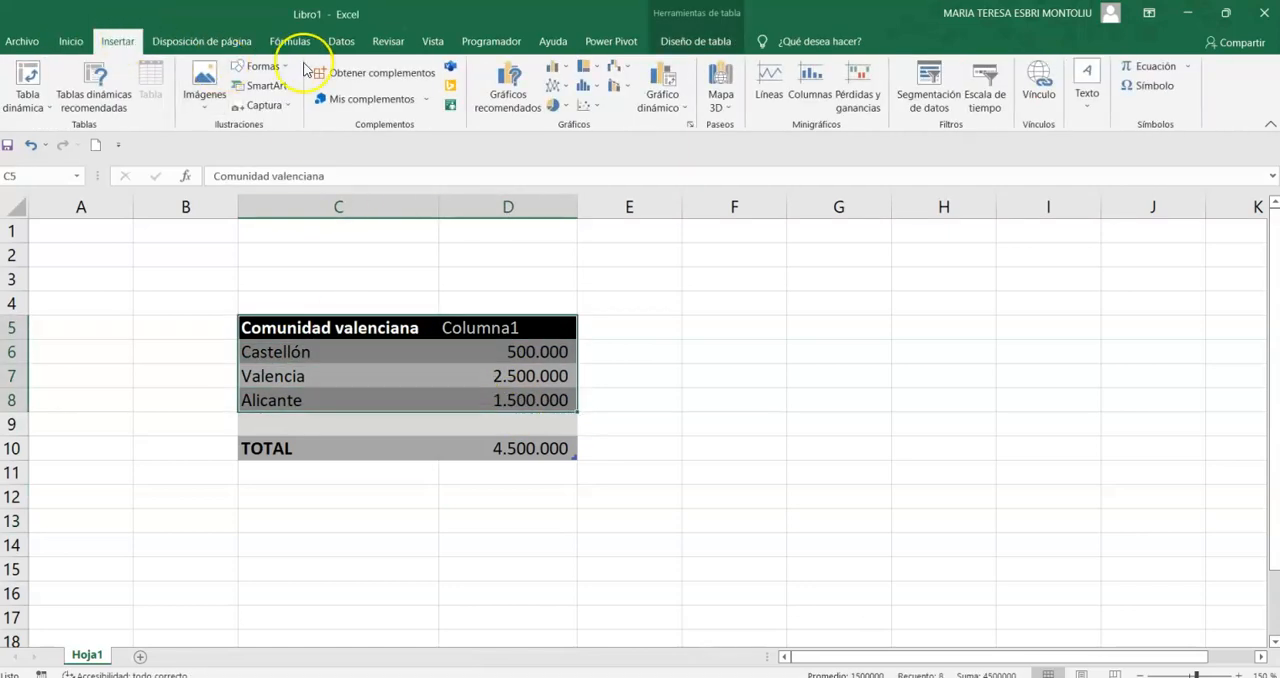
left_click(541, 104)
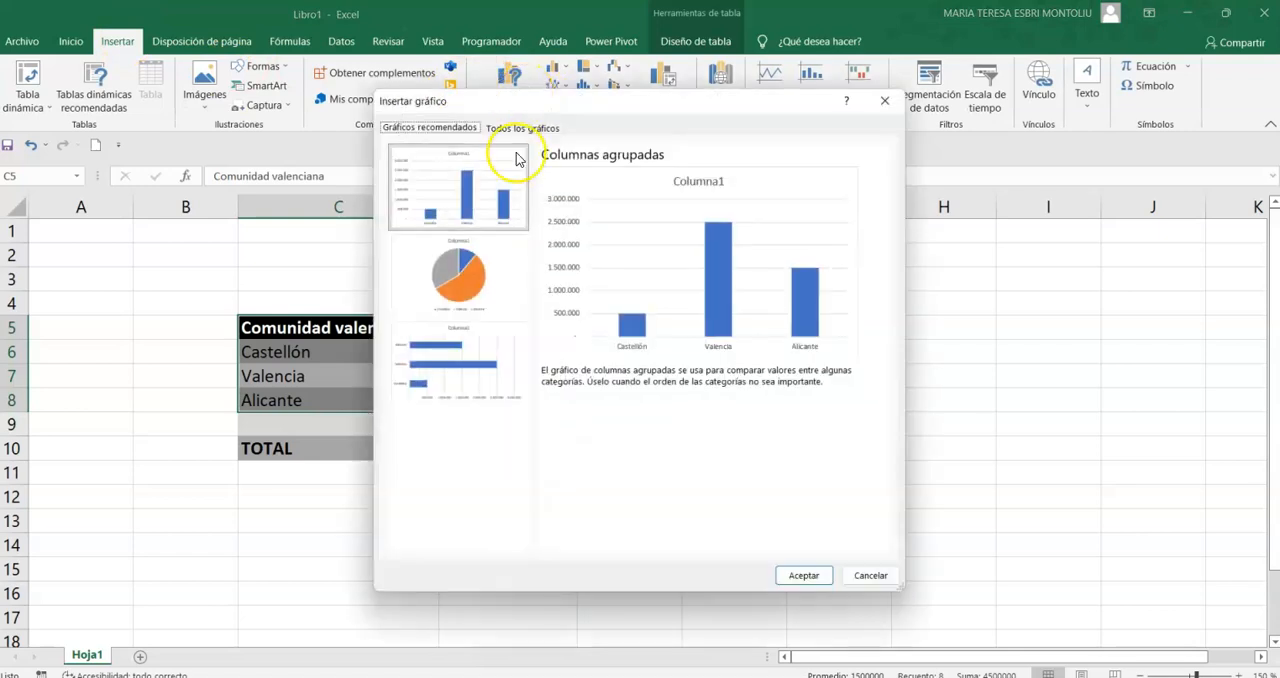
left_click(507, 283)
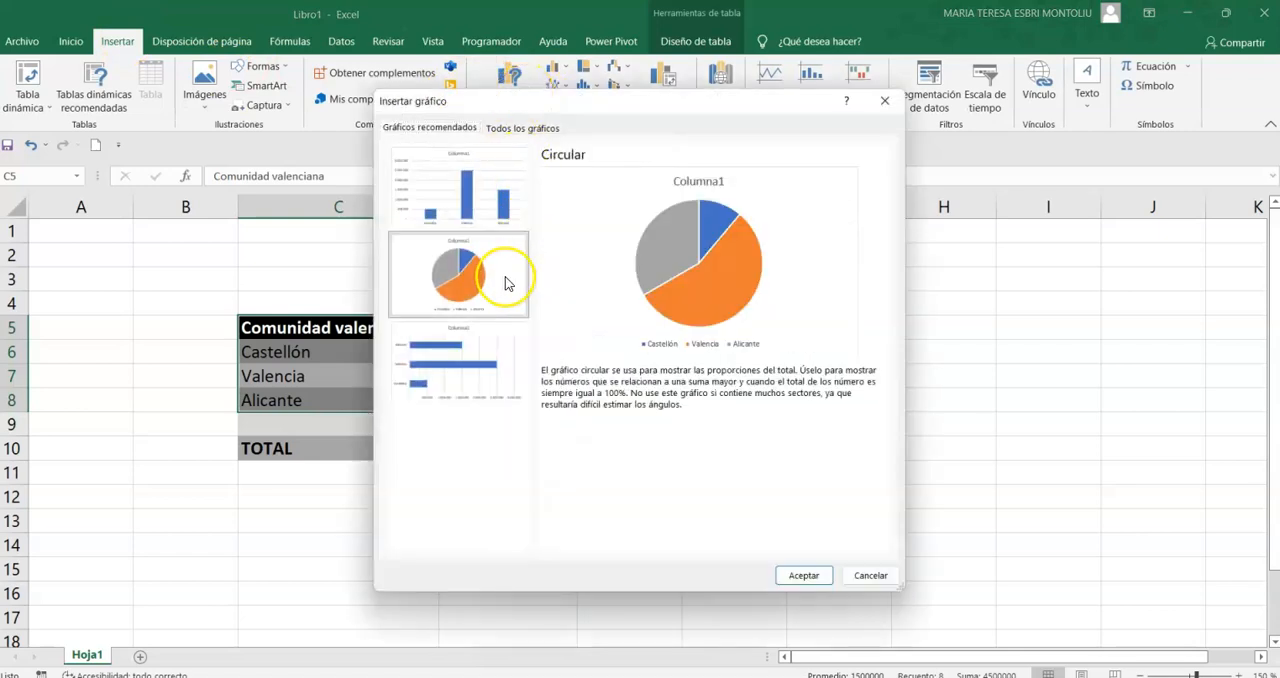
left_click(520, 128)
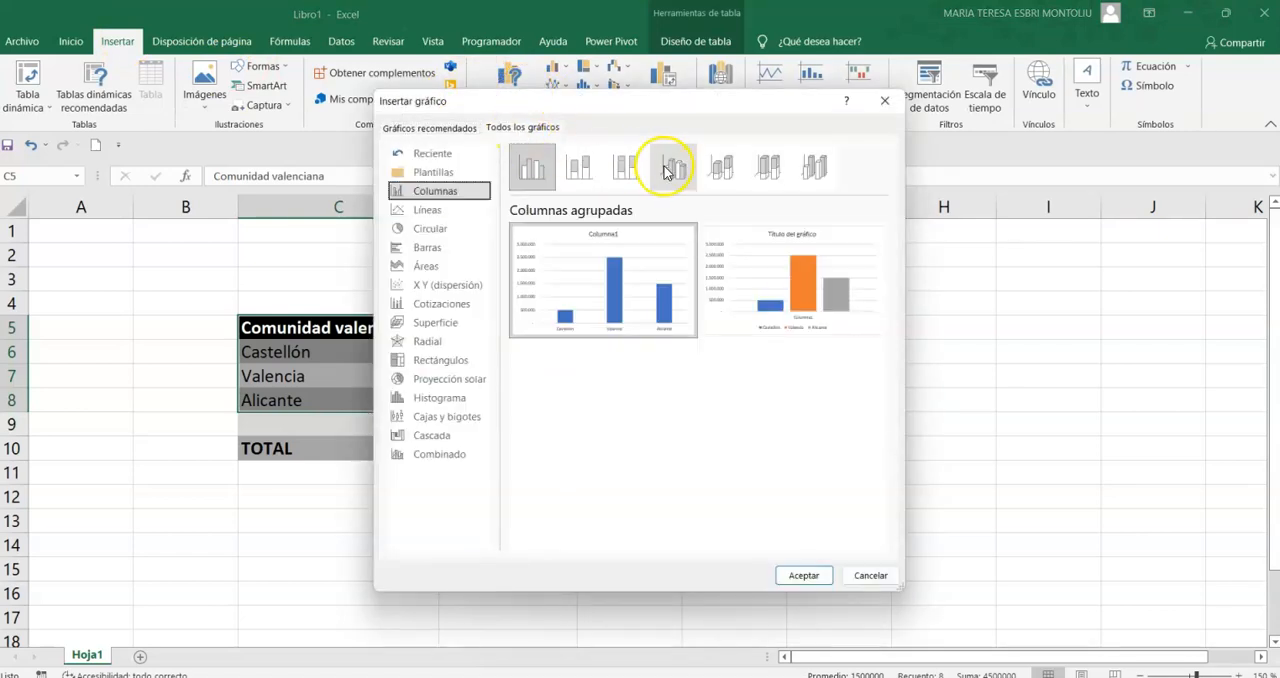
left_click(457, 226)
left_click(581, 167)
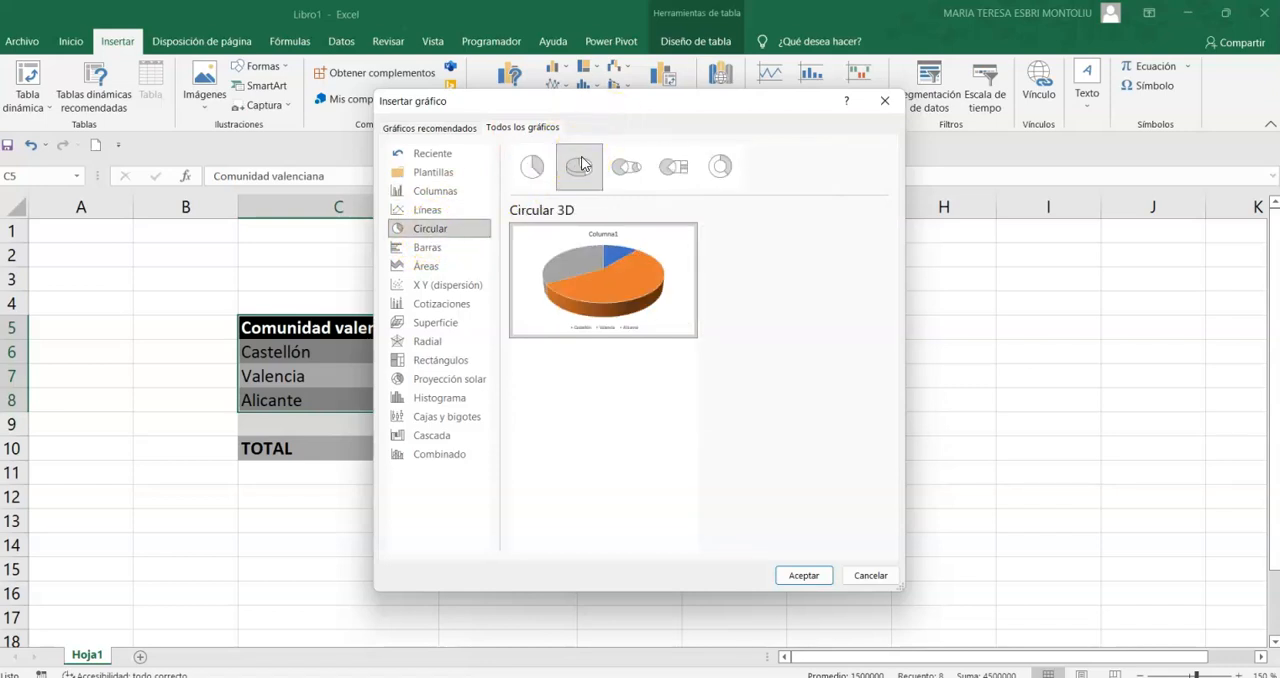
left_click(805, 576)
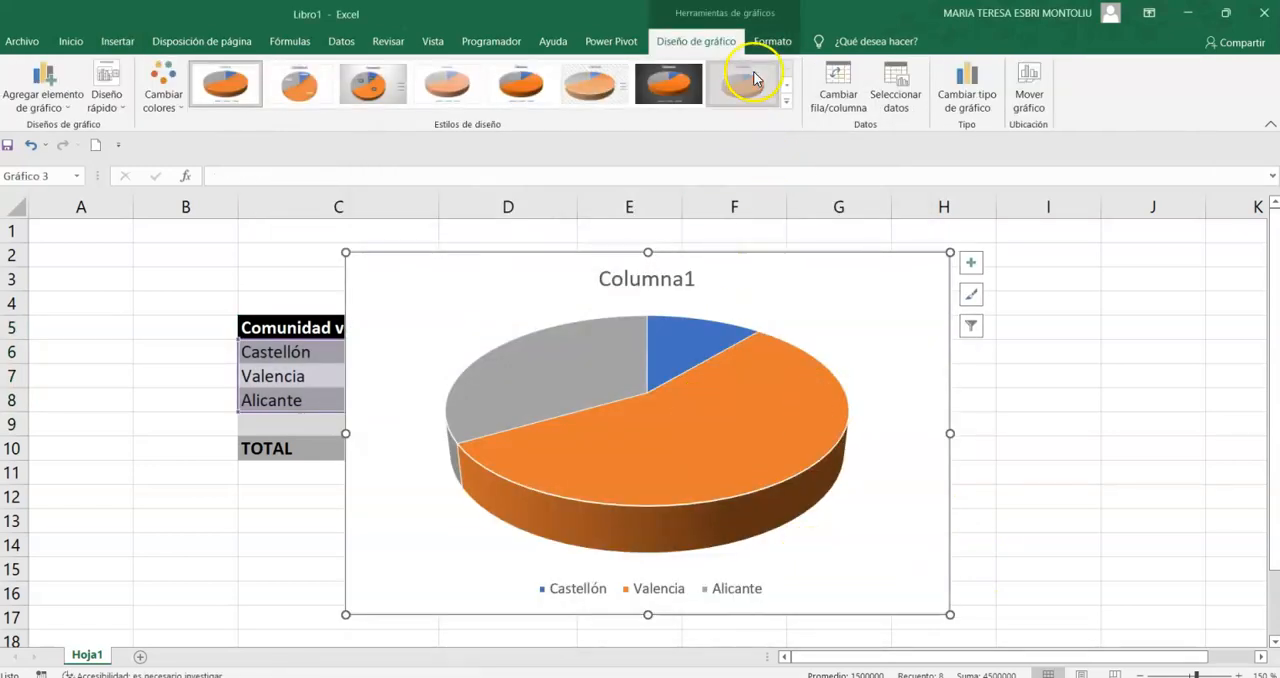
- Style the 3D pie with province and percentage labels on the slices, a bold title and the legend beneath the pie
left_click(747, 83)
left_click(589, 88)
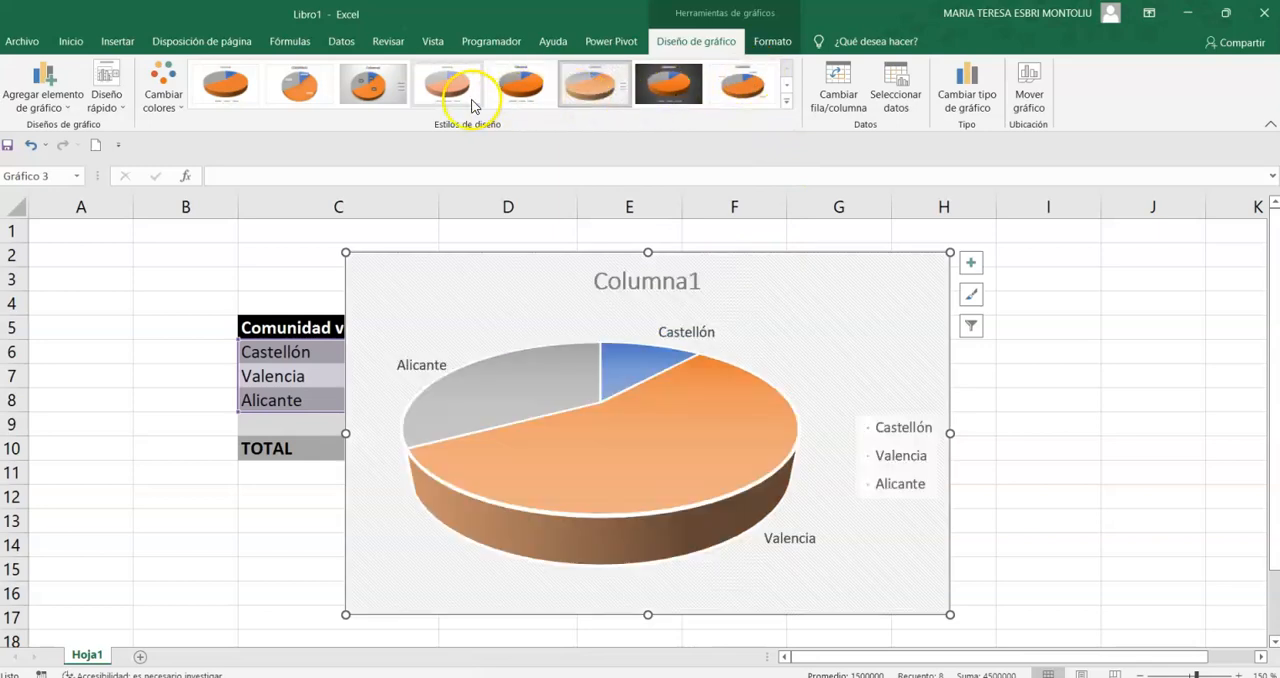
left_click(371, 86)
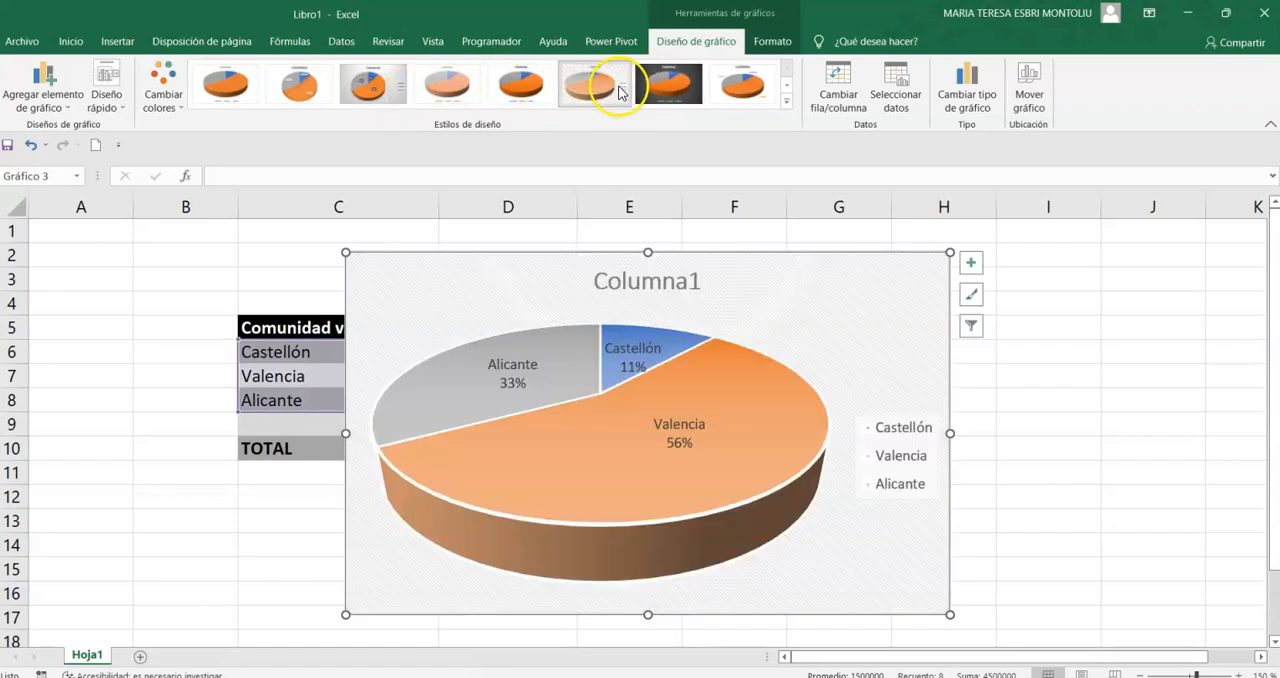
left_click(789, 88)
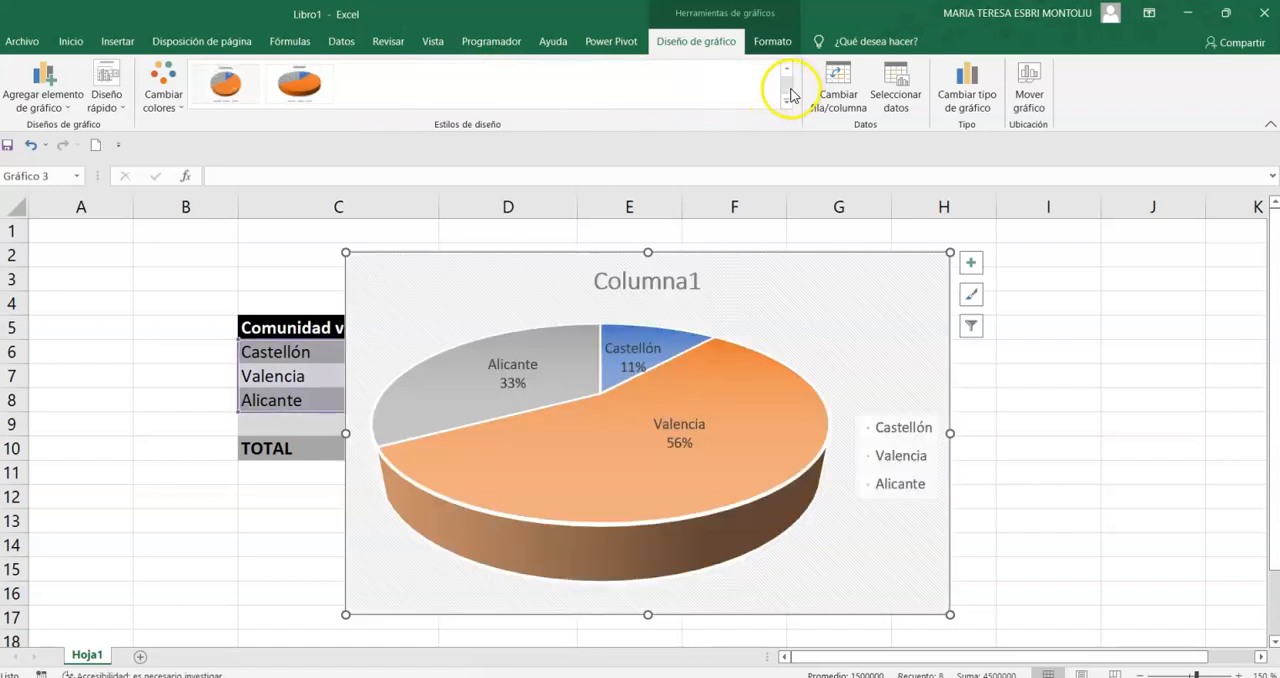
left_click(298, 86)
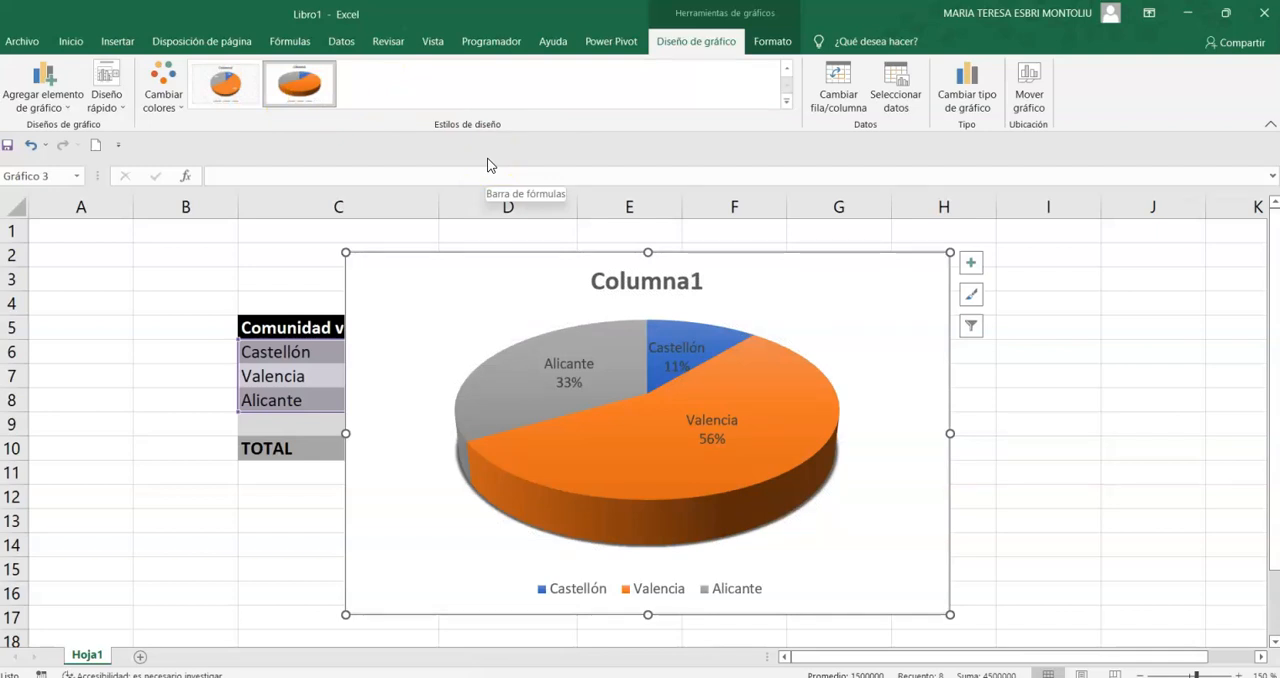
- Replace the pie chart's title "Columna1" with "COMUNIDAD VALENCIANA"
left_click(646, 277)
left_click(674, 282)
left_click_drag(692, 278, 577, 266)
key("Delete")
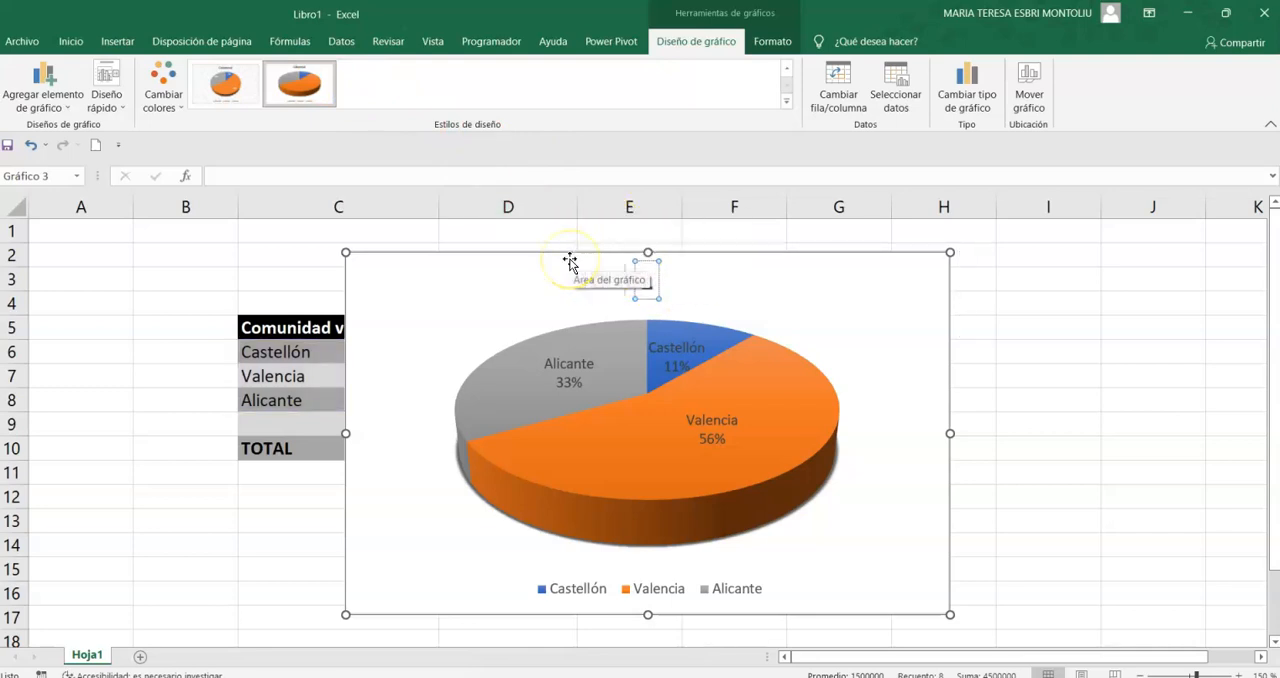
type("COMUNIDAD")
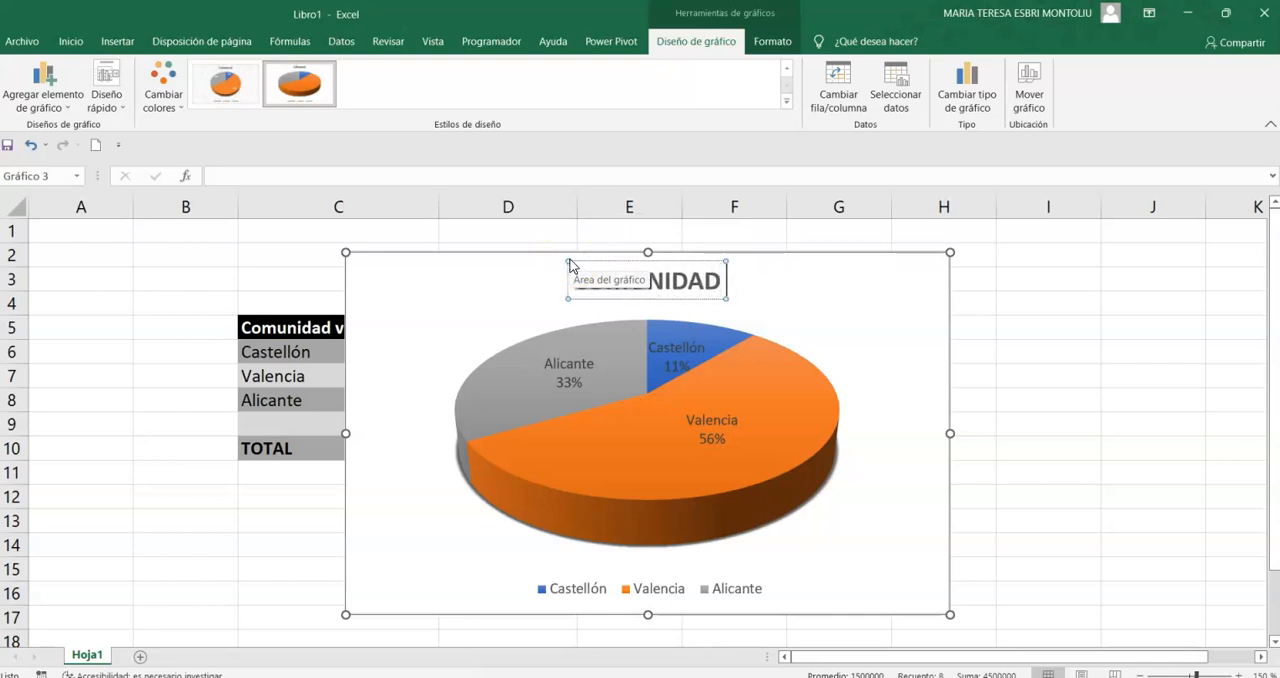
type(" VALENC")
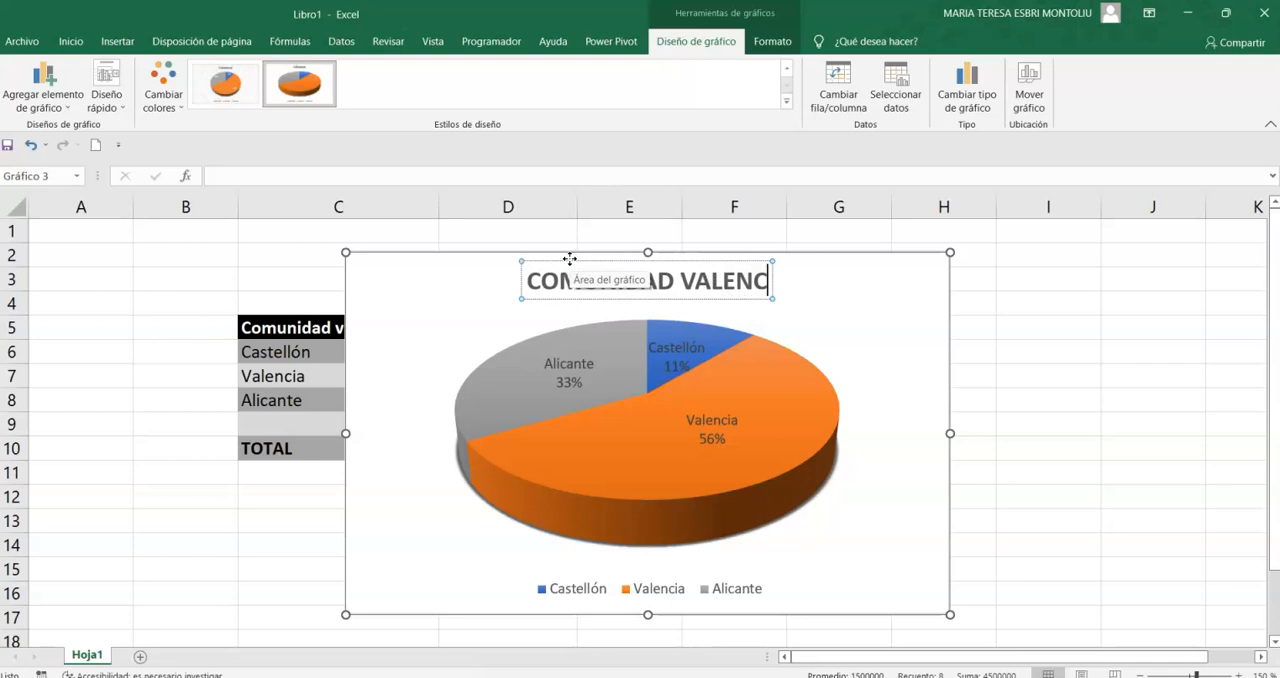
type("IANA")
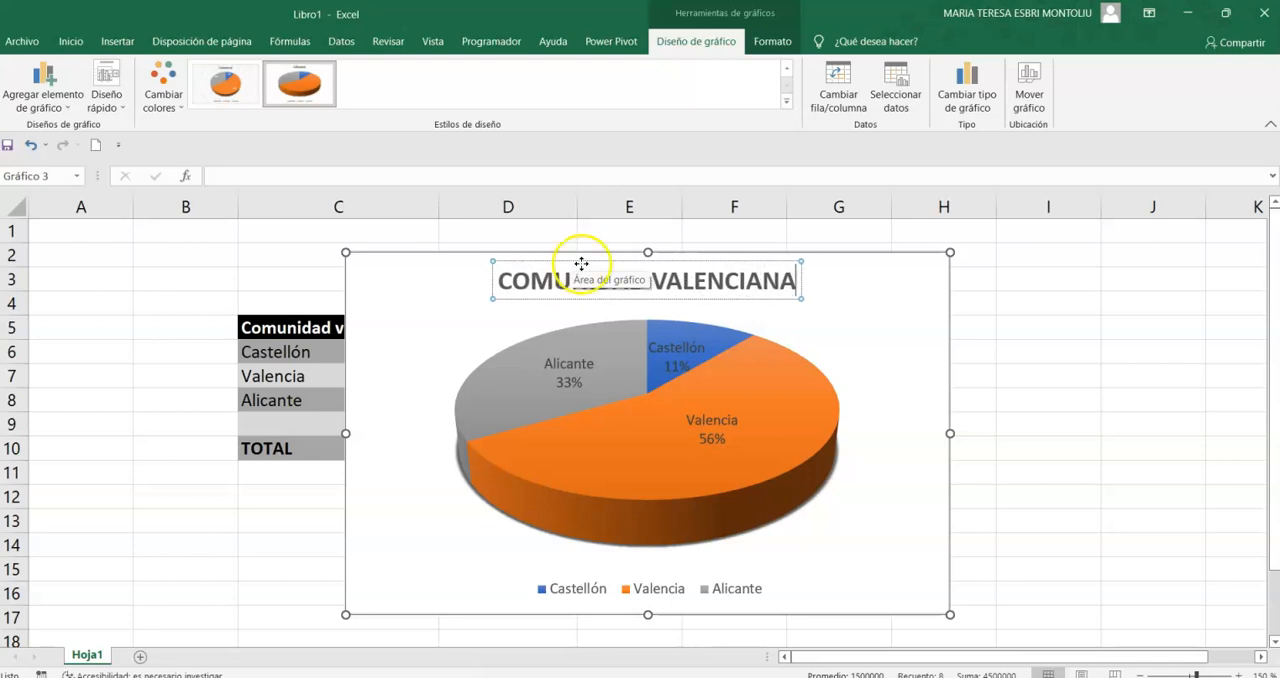
left_click(1229, 337)
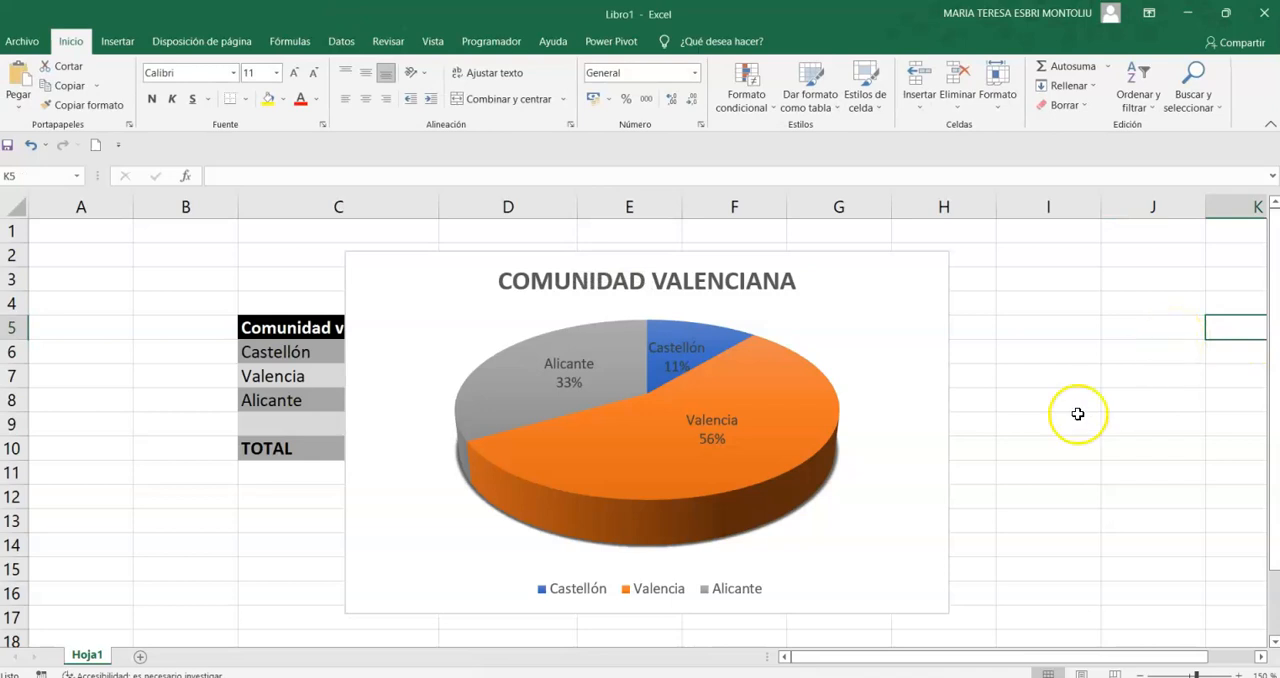
- Apply the first multicolour palette to the 3D pie chart
left_click(897, 329)
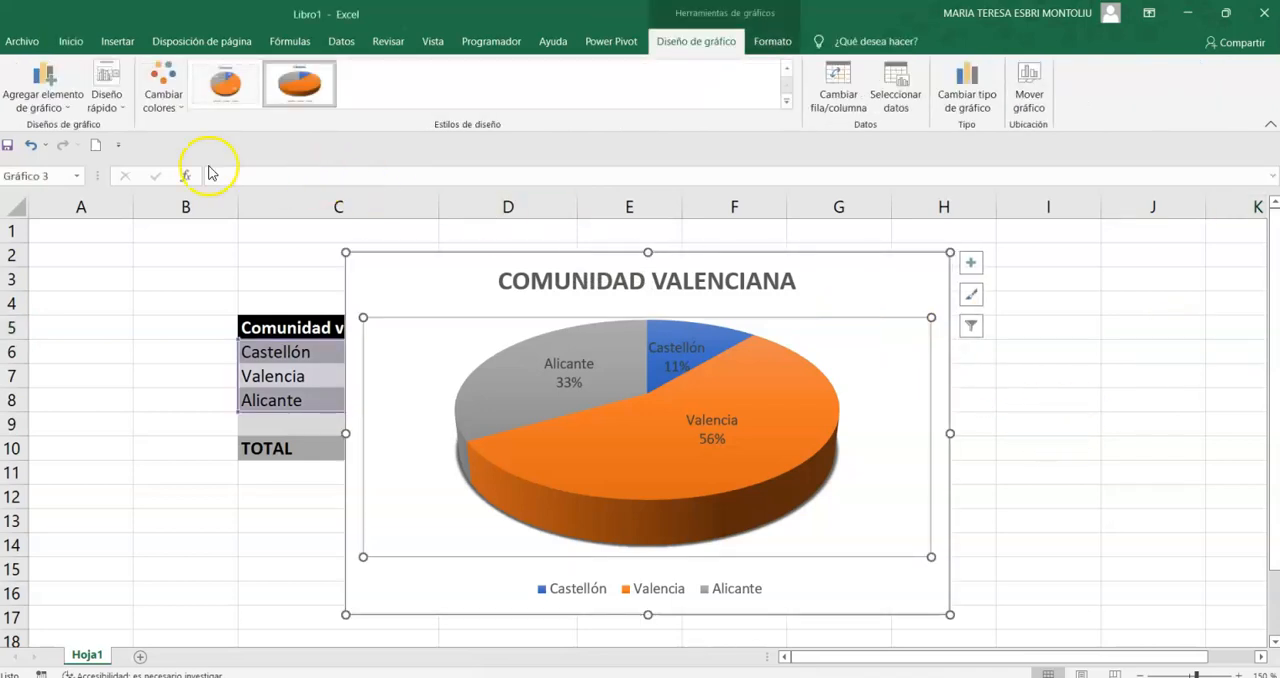
left_click(160, 85)
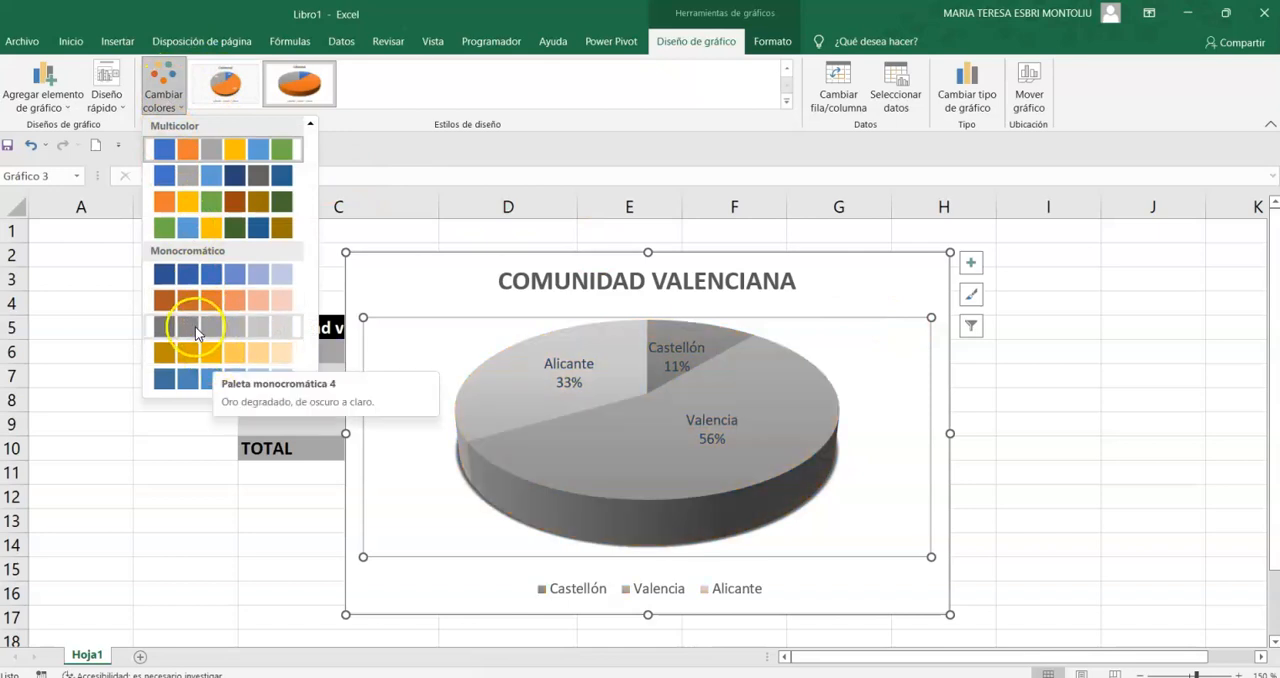
left_click(230, 148)
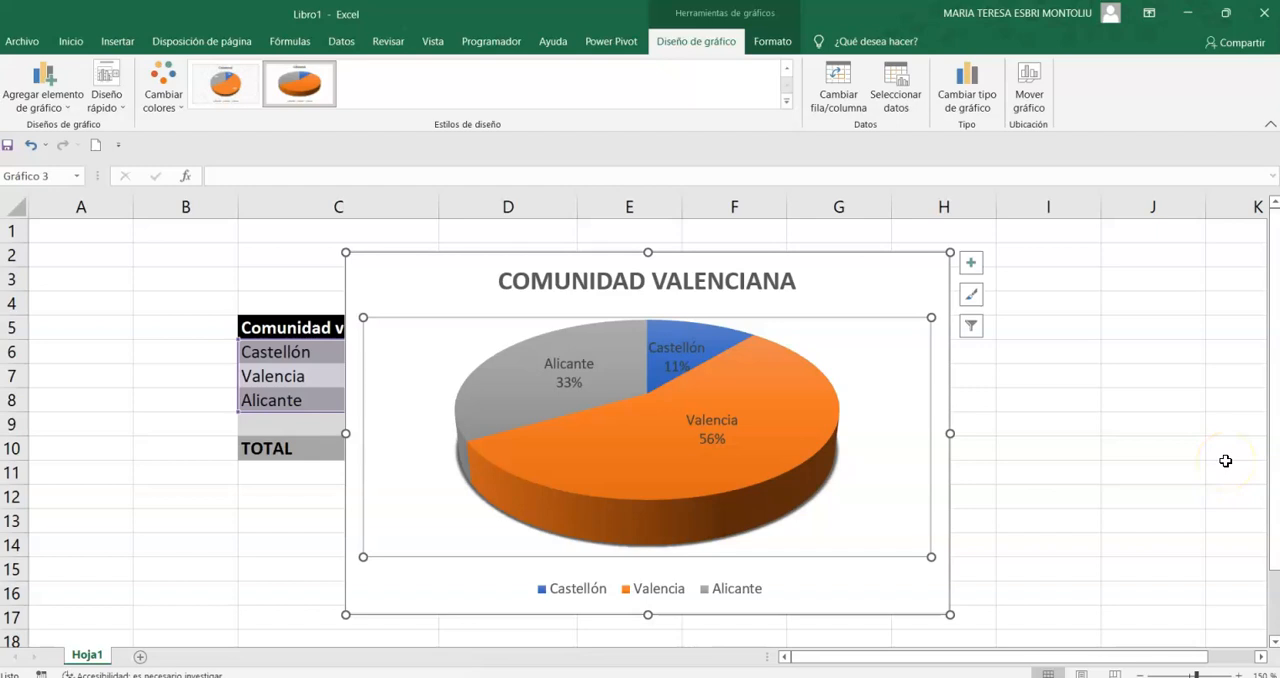
- Move the pie chart beside the data table and narrow it so that it starts at column F
left_click_drag(1104, 424, 1096, 424)
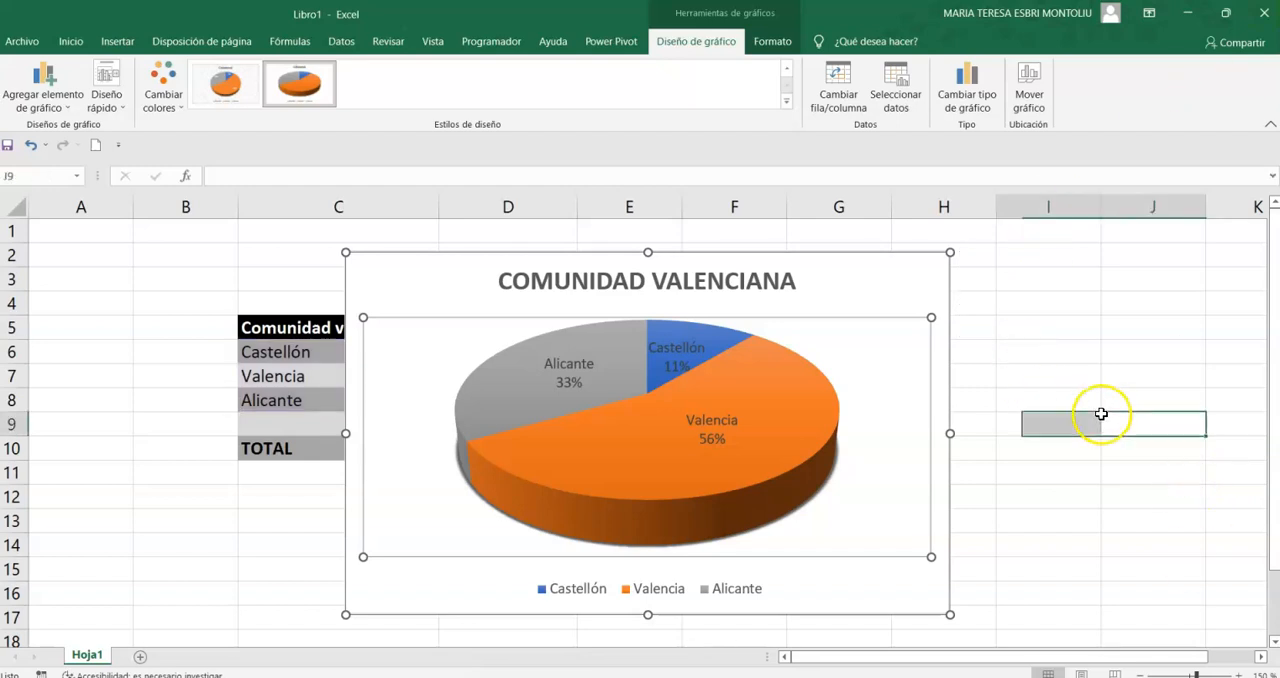
left_click_drag(897, 268, 1160, 244)
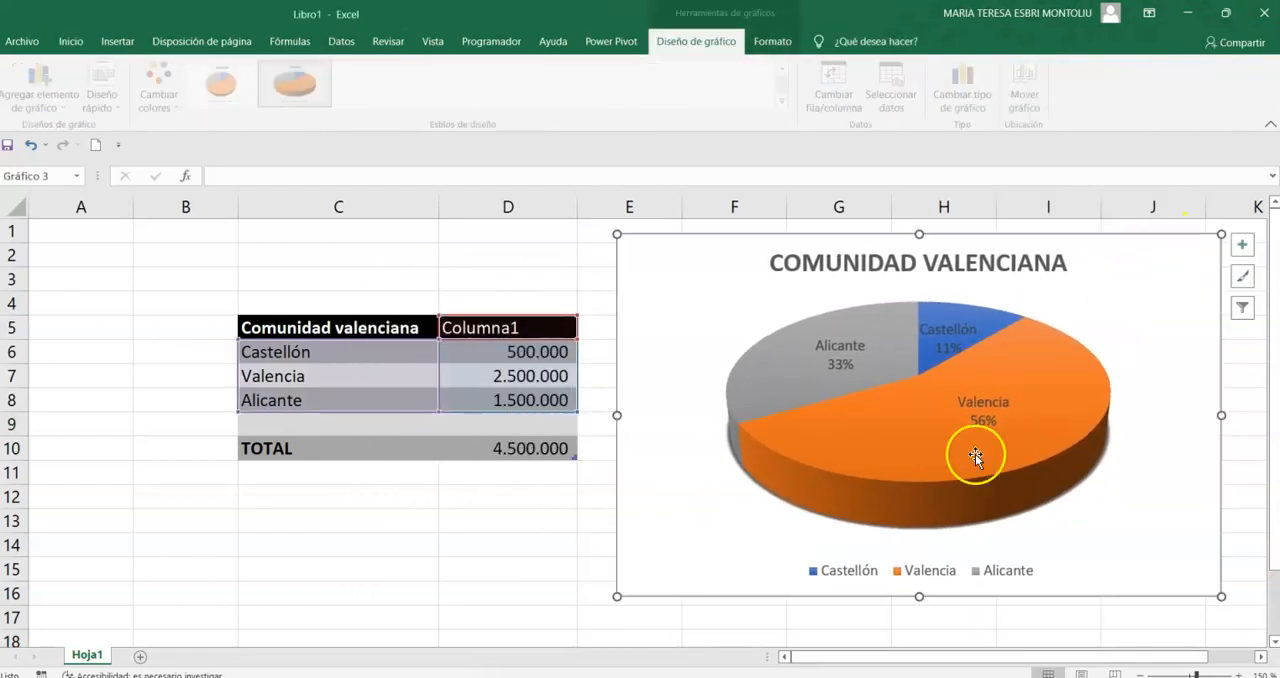
left_click_drag(616, 597, 694, 593)
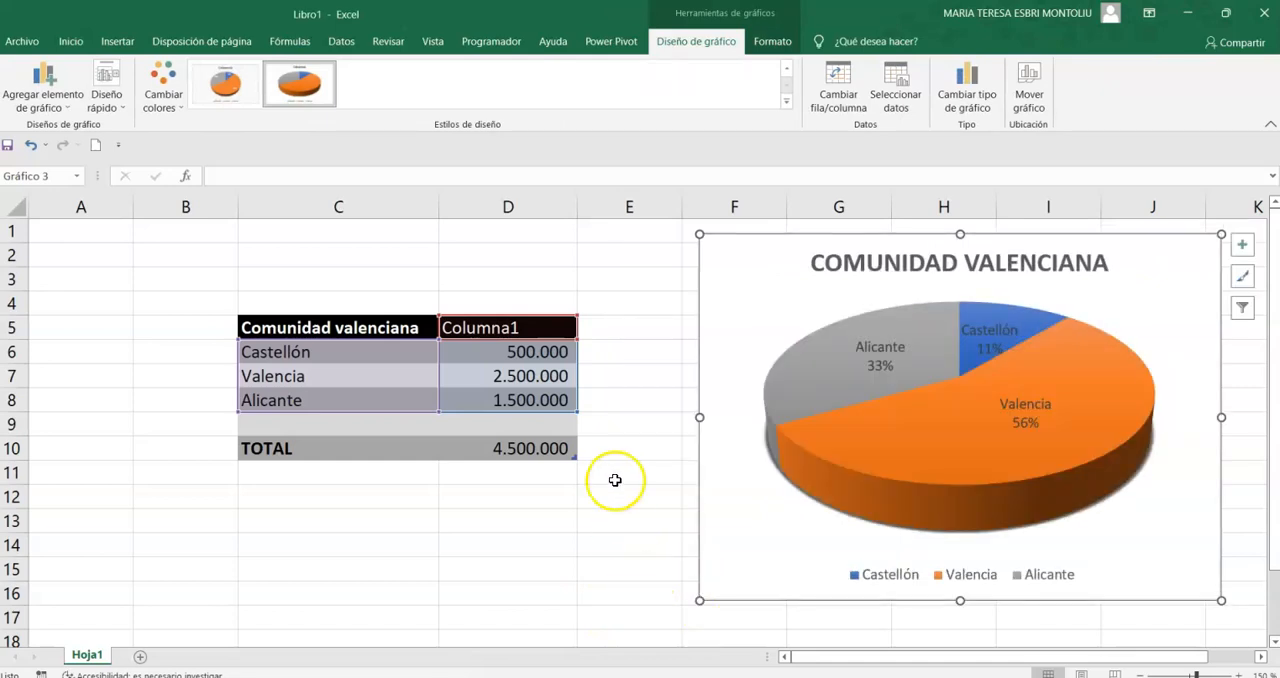
- Pull the Valencia slice and the Castellón slice outward from the centre of the 3D pie
left_click(813, 365)
left_click_drag(986, 415, 1028, 450)
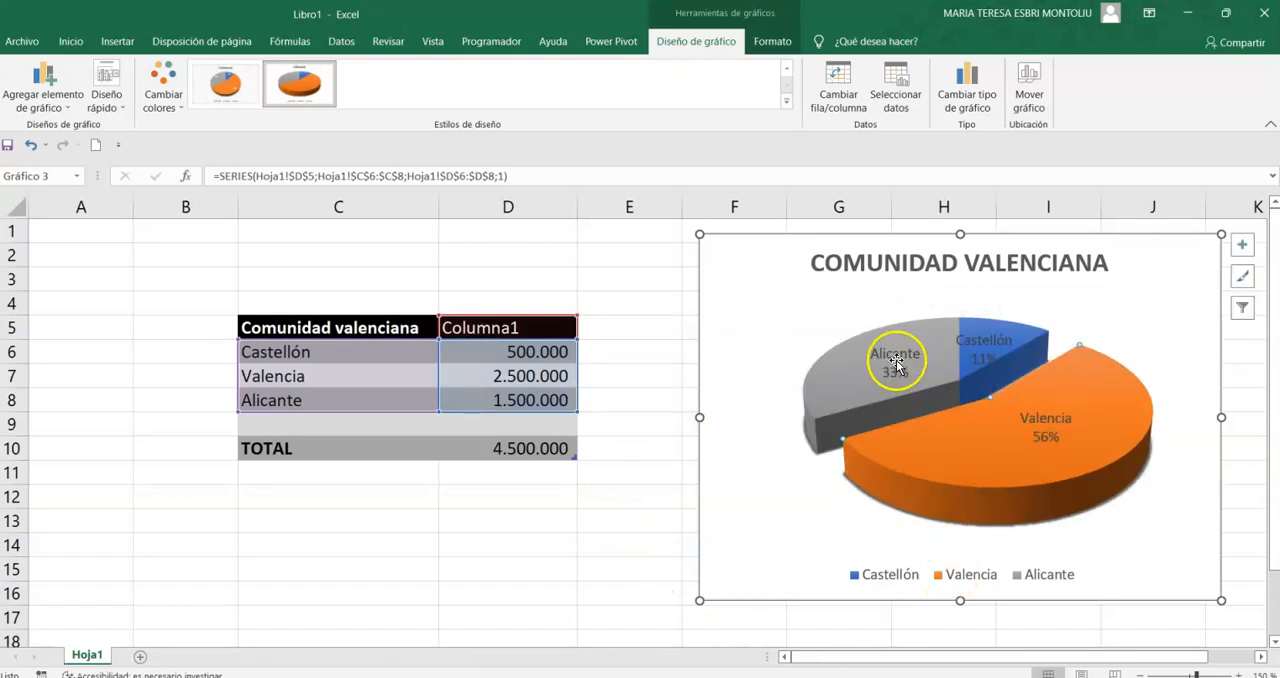
left_click_drag(972, 342, 984, 299)
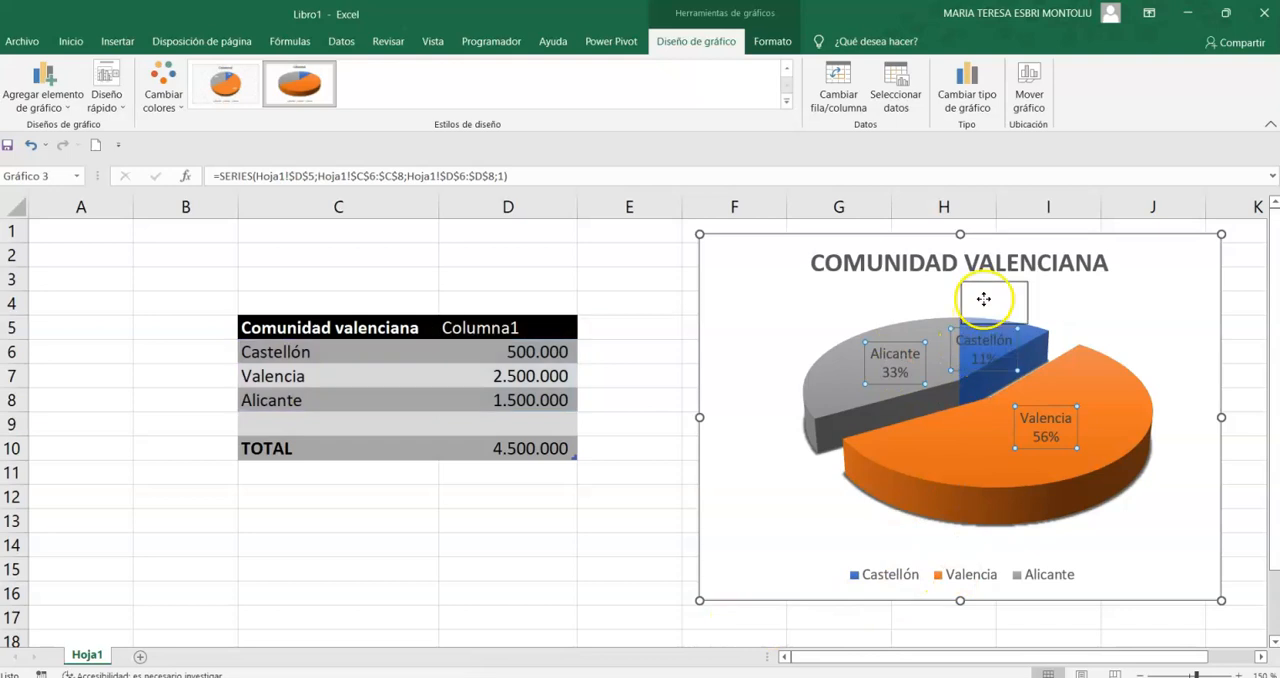
left_click(1037, 355)
left_click_drag(1037, 355, 1058, 320)
- Move the Valencia and Alicante slices back to the pie's centre, keeping only the Castellón slice separated
left_click(1027, 458)
left_click_drag(1006, 475, 913, 455)
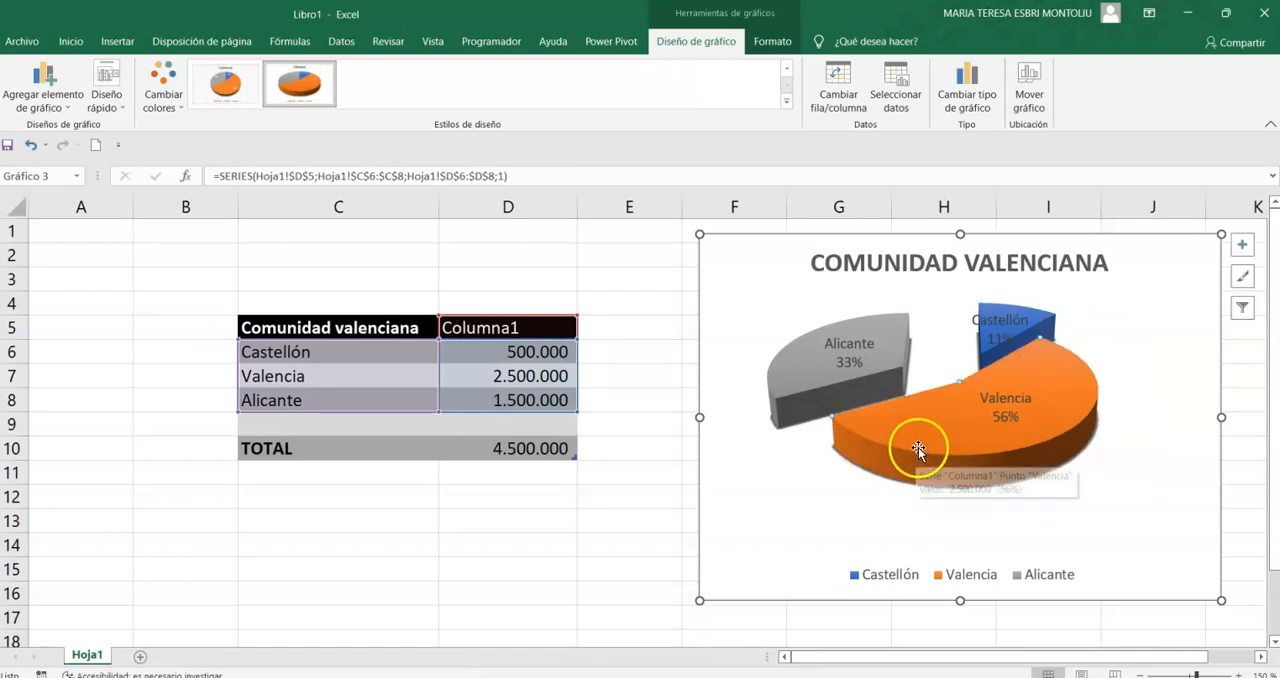
left_click_drag(789, 355, 857, 409)
mouse_move(1017, 322)
left_mouse_down()
mouse_move(1029, 292)
mouse_move(1021, 306)
left_mouse_up()
left_click(1185, 393)
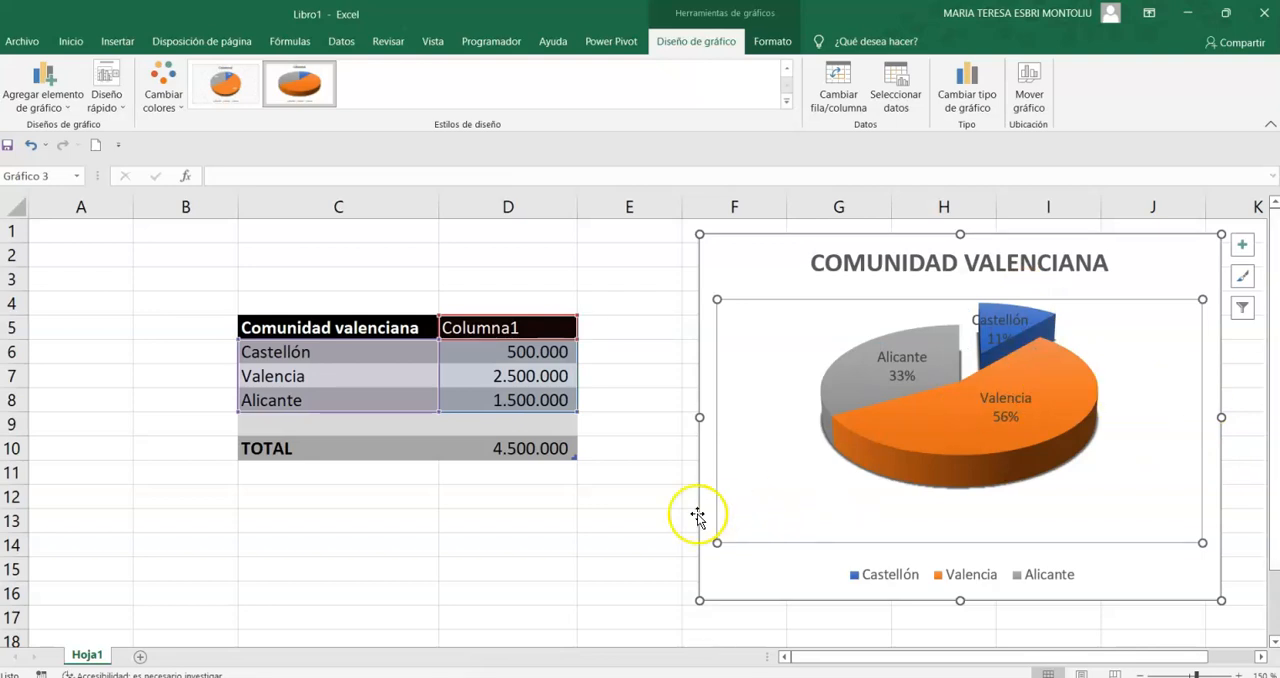
left_click_drag(605, 563, 600, 546)
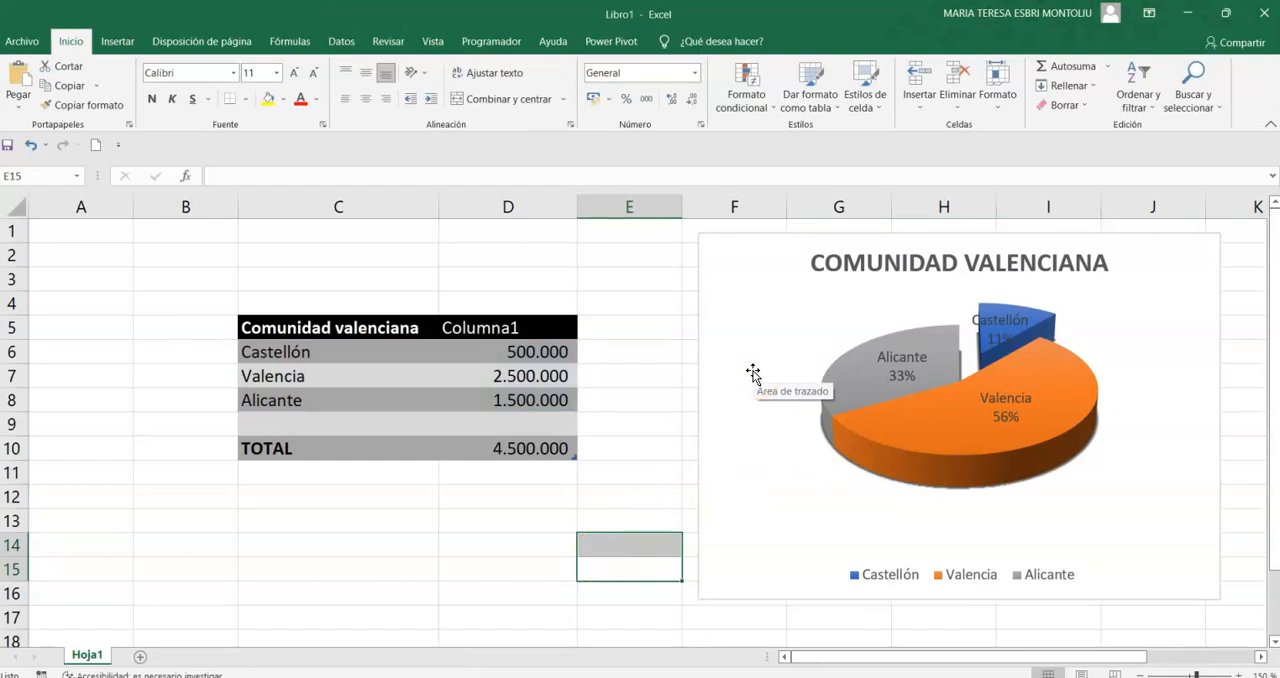
- Copy the Comunidad Valenciana pie chart and paste it into a new blank Word document
scroll(640, 337, "down", 2)
scroll(636, 340, "up", 2)
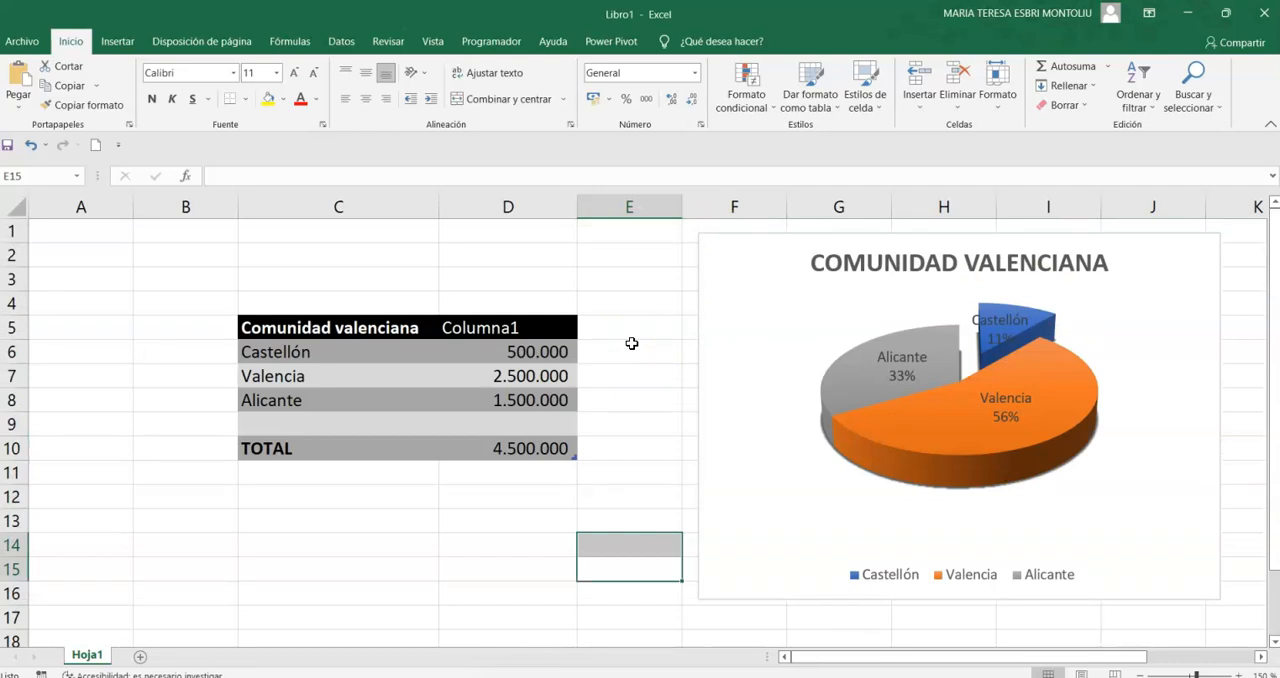
left_click(733, 286)
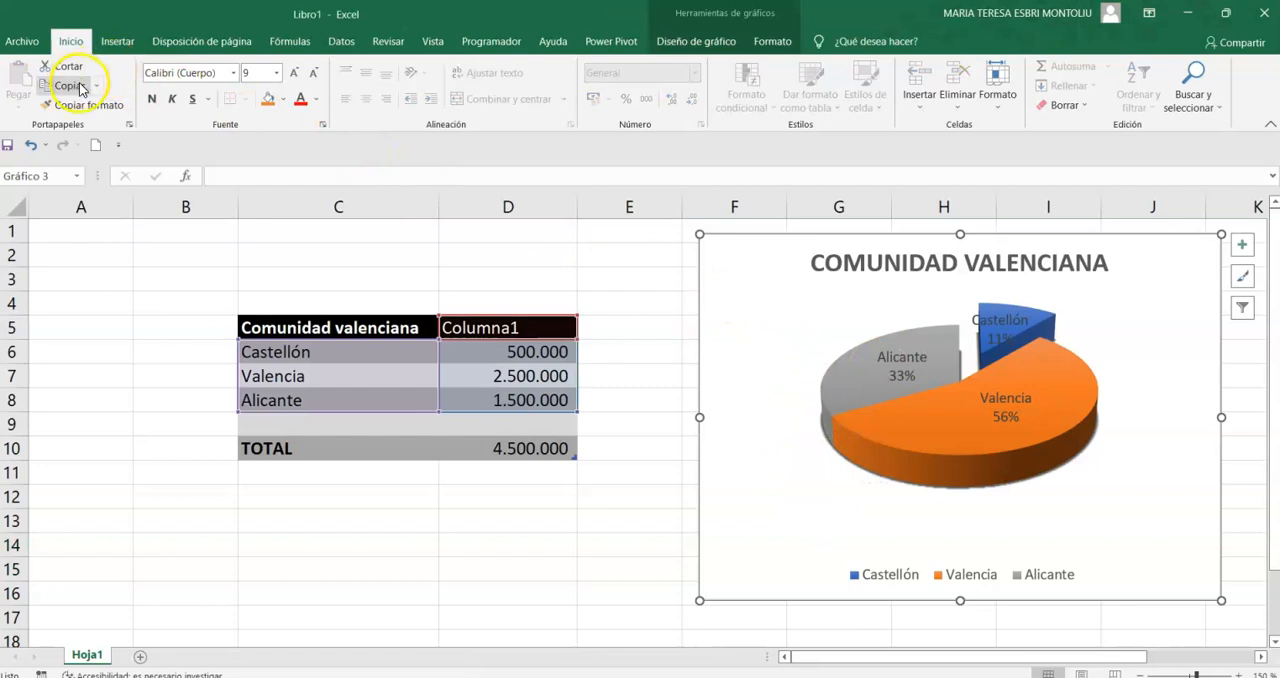
left_click(645, 677)
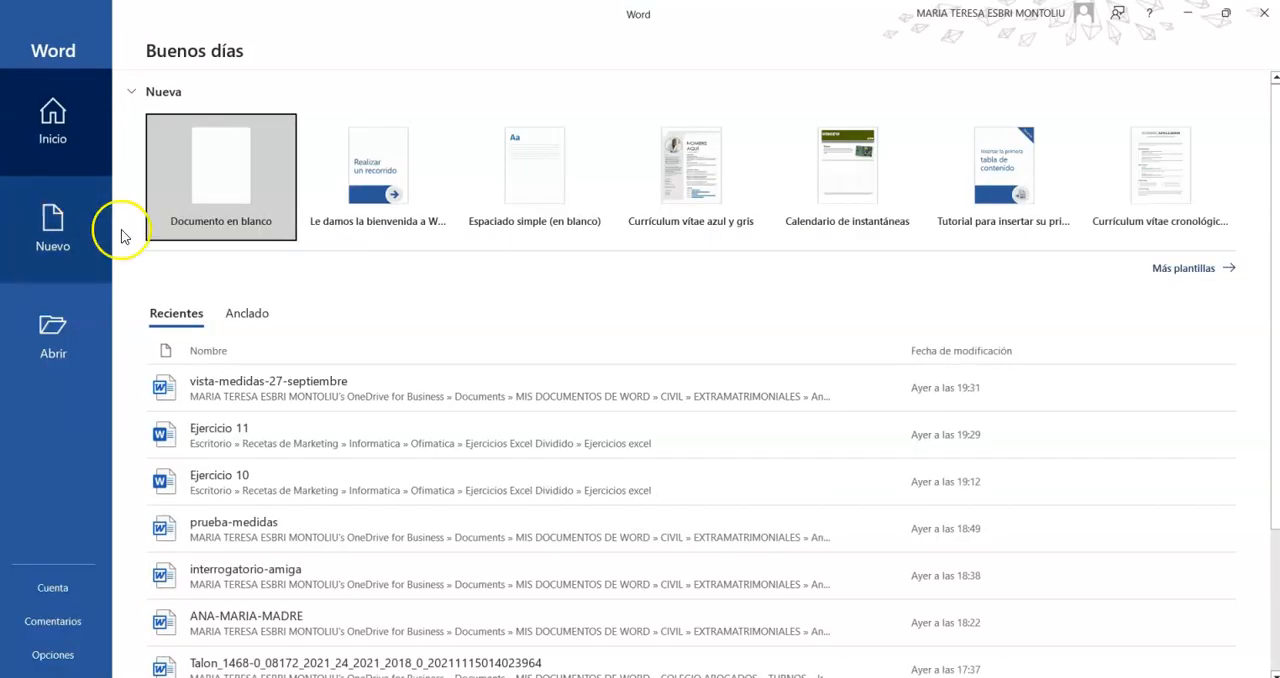
left_click(205, 152)
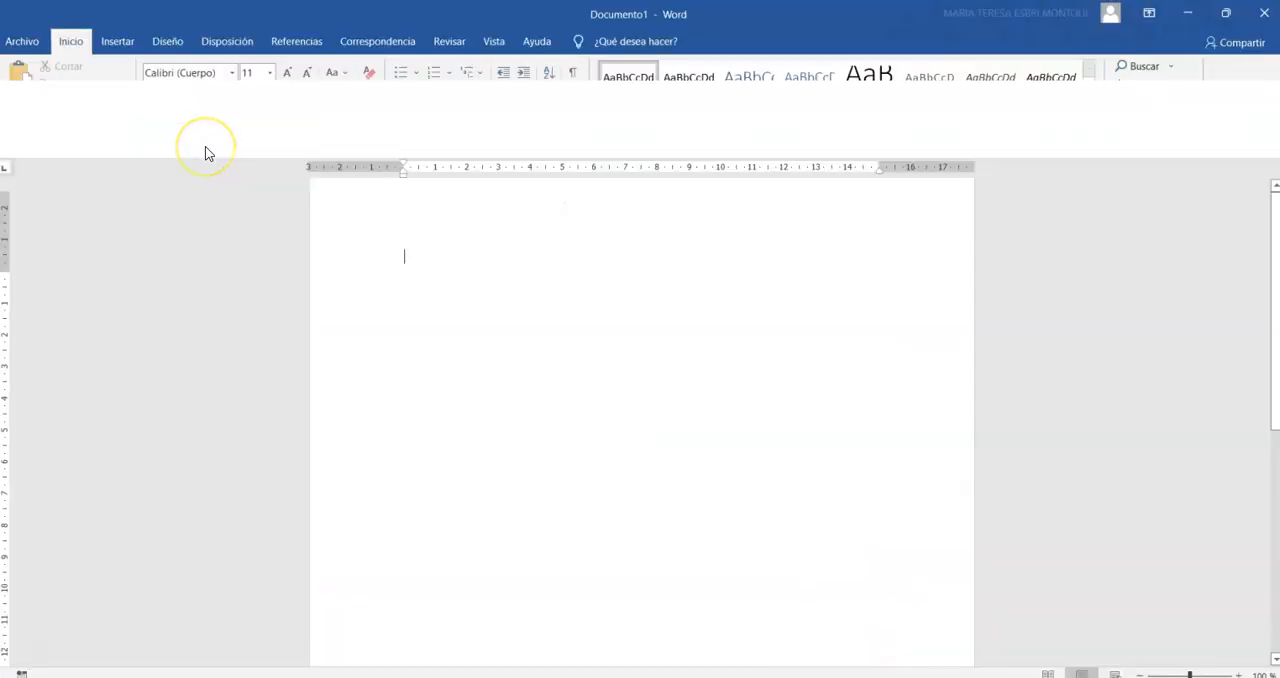
left_click(19, 80)
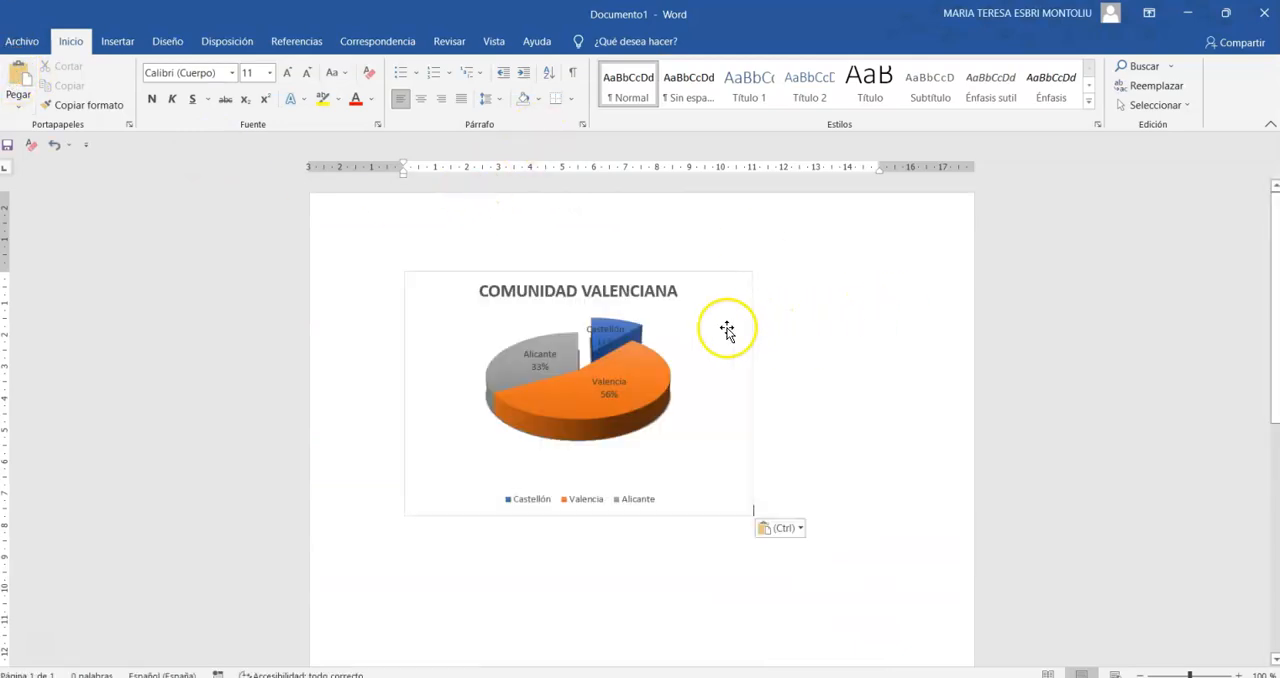
- Set the pasted chart's layout to in front of the text and move it to the horizontal centre of the page
left_click(707, 330)
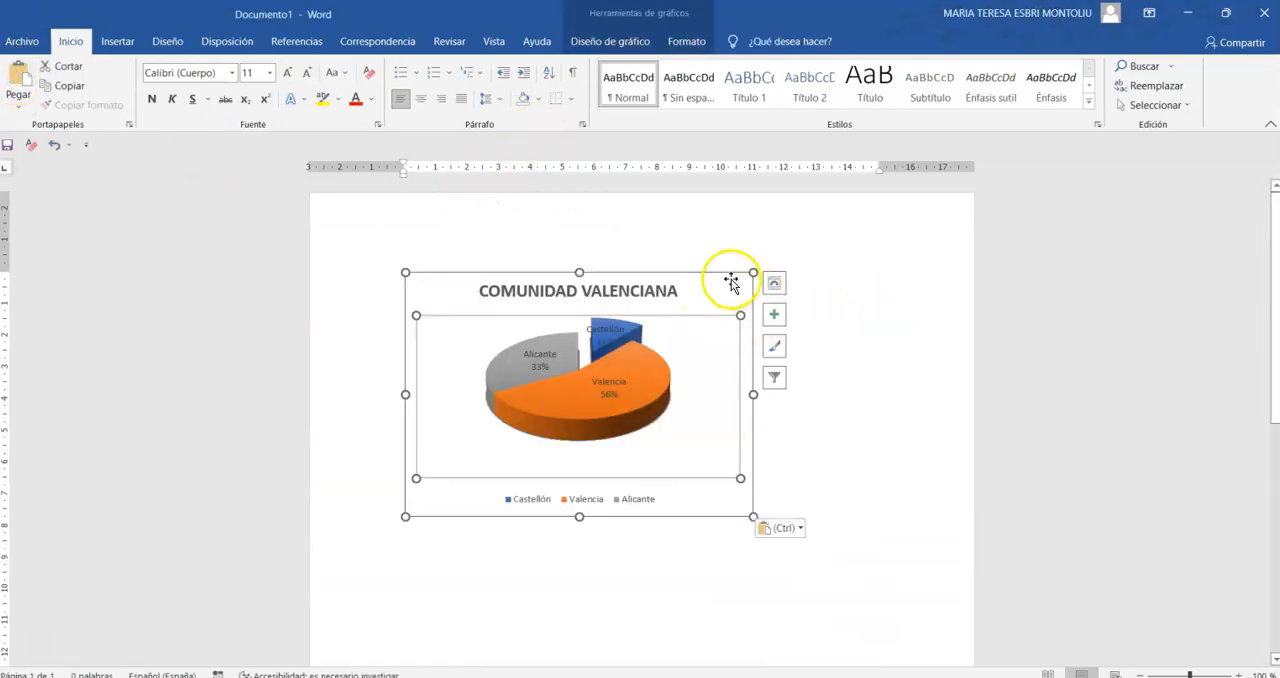
left_click(774, 283)
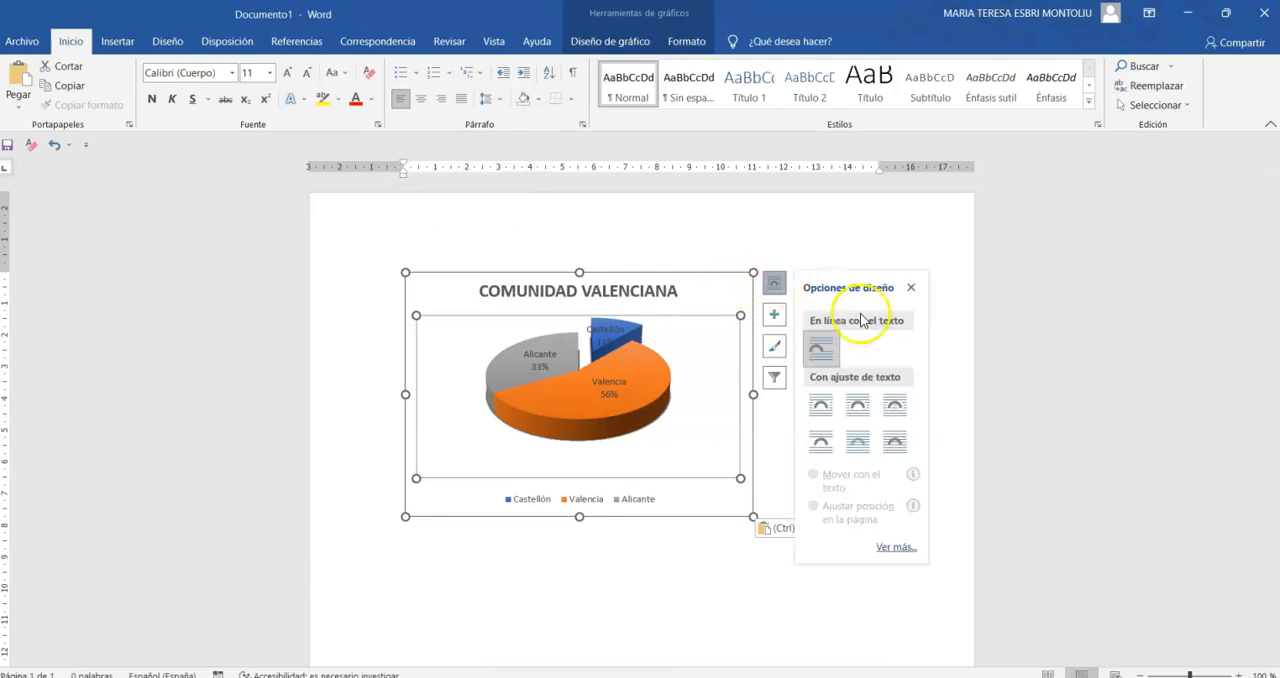
left_click(896, 451)
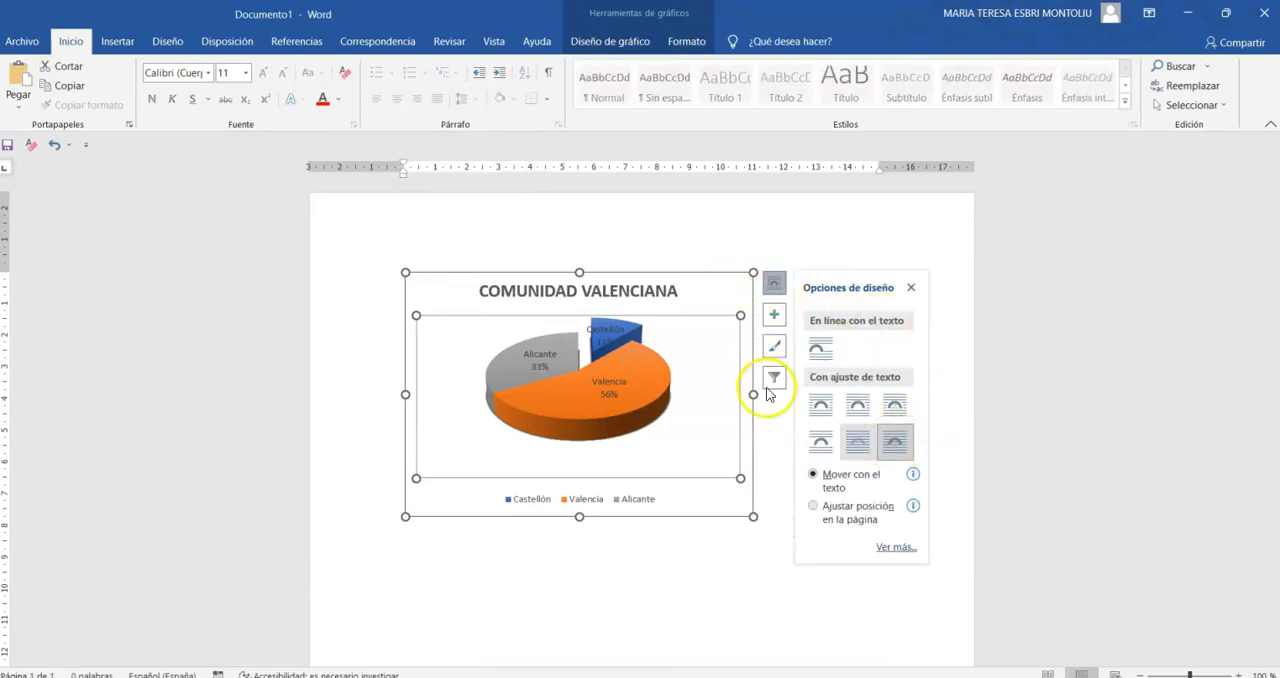
left_click_drag(729, 297, 785, 290)
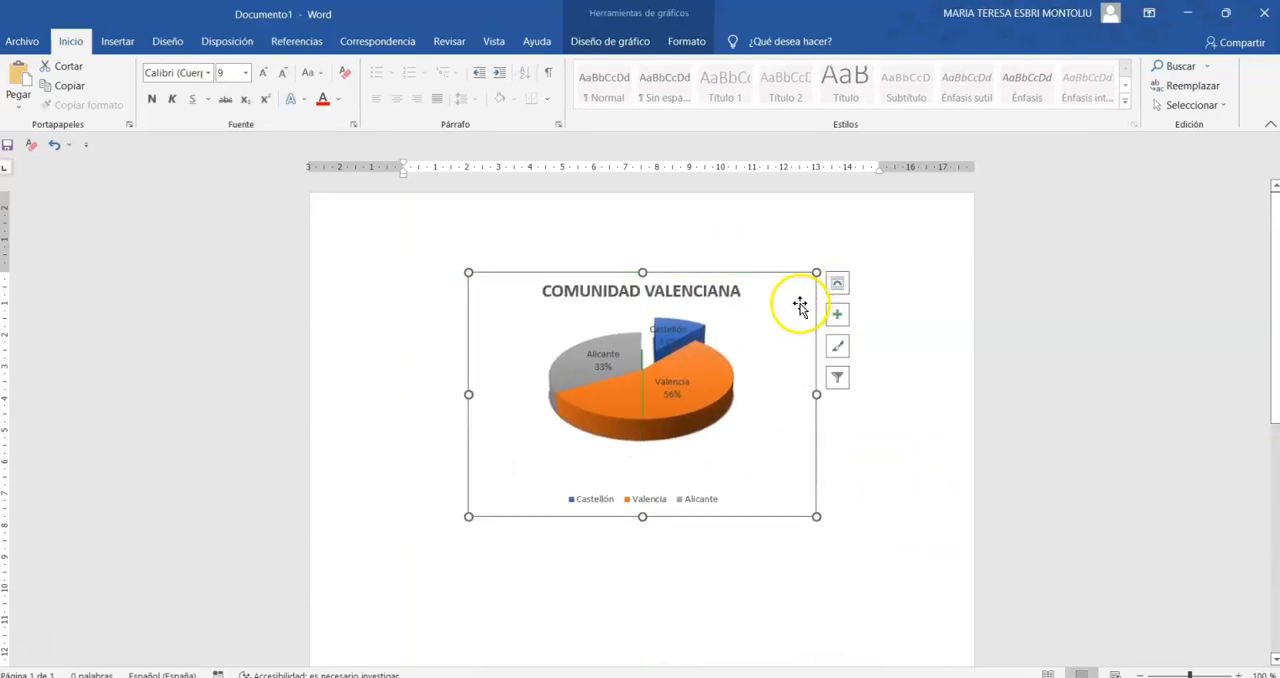
left_click(840, 288)
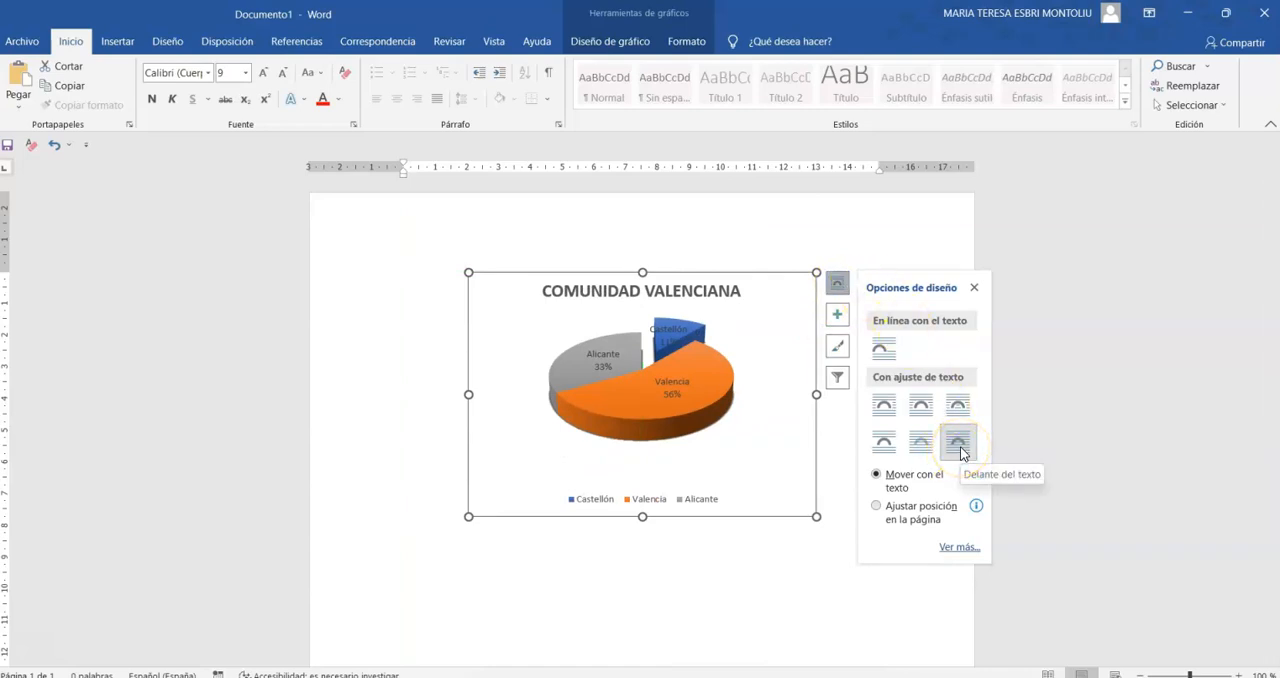
left_click(784, 223)
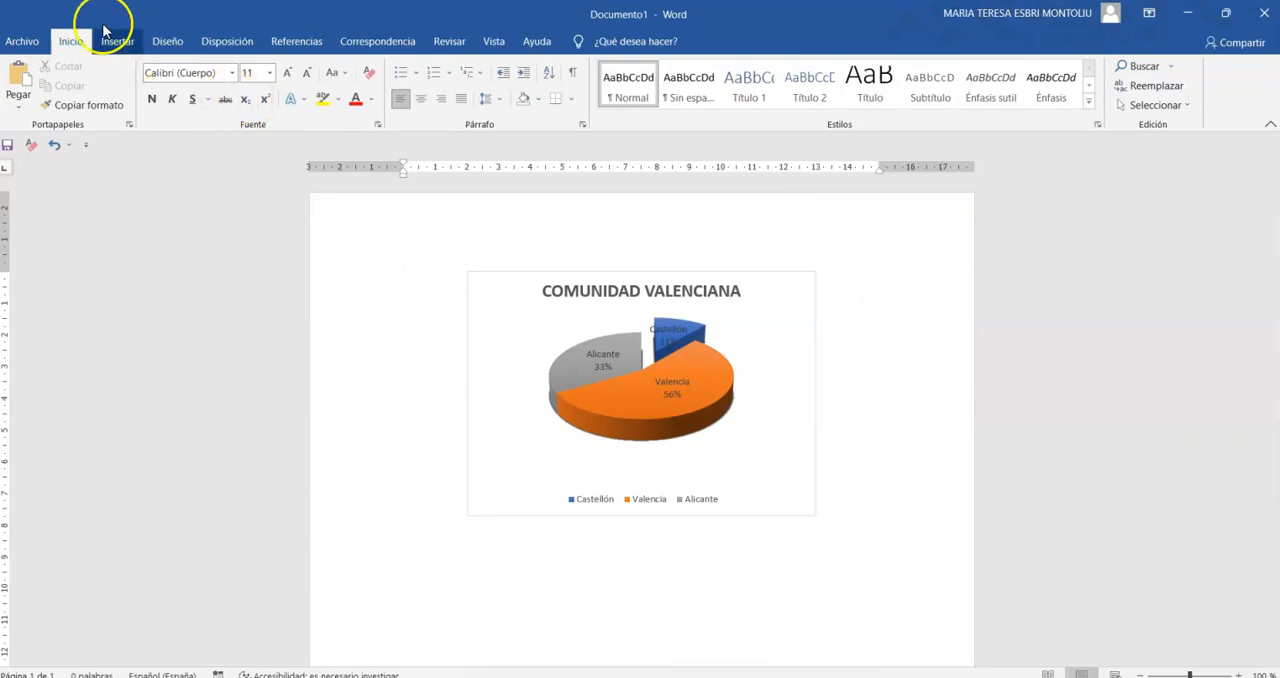
- Insert a new pie chart of the basic Circular type into the Word document
left_click(126, 44)
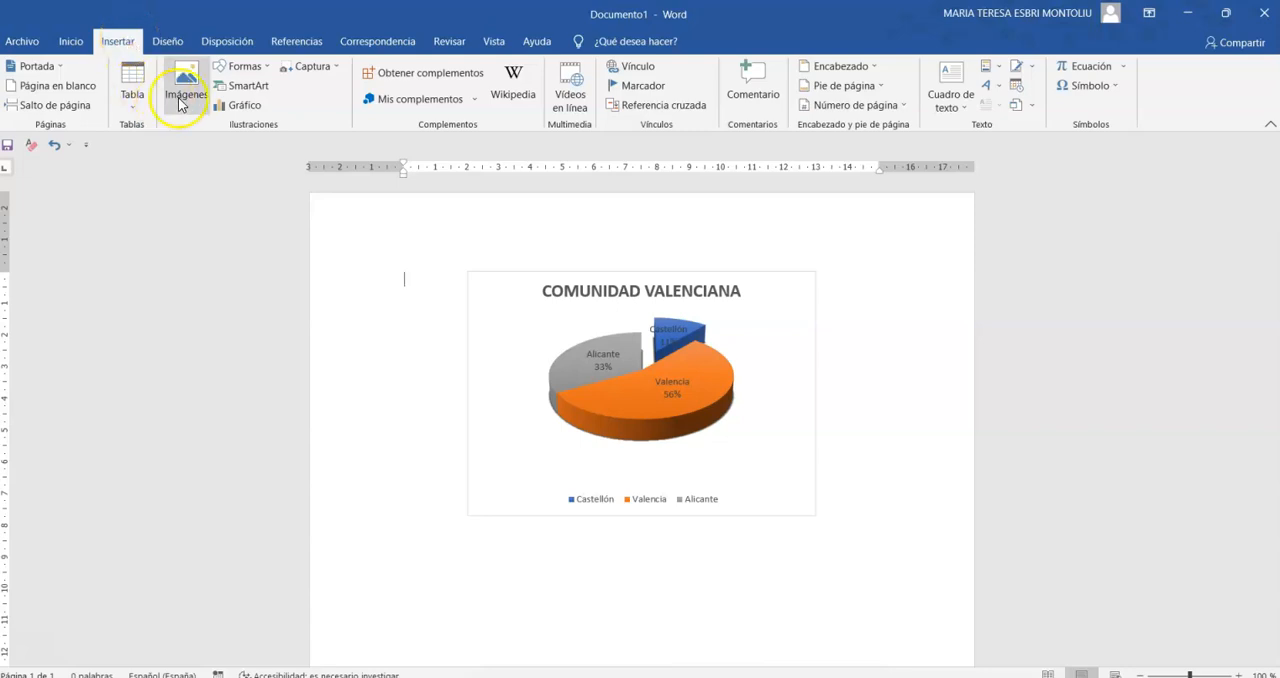
left_click(240, 105)
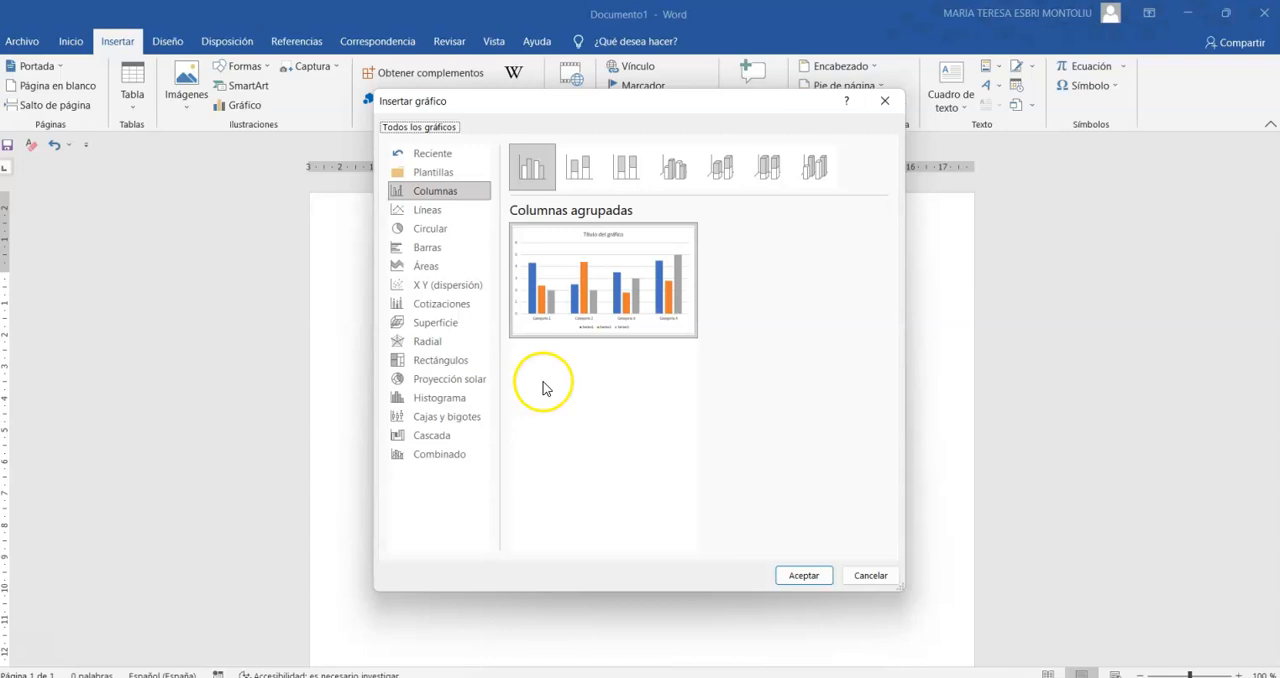
mouse_move(575, 285)
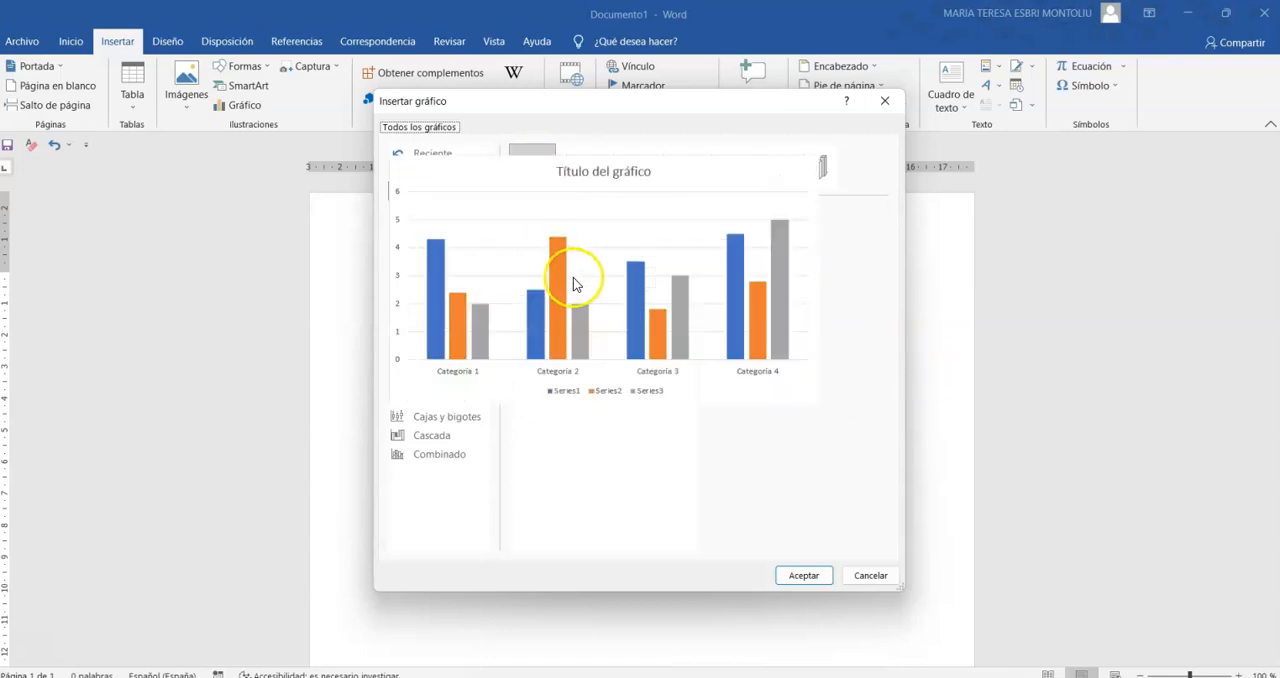
left_click(418, 233)
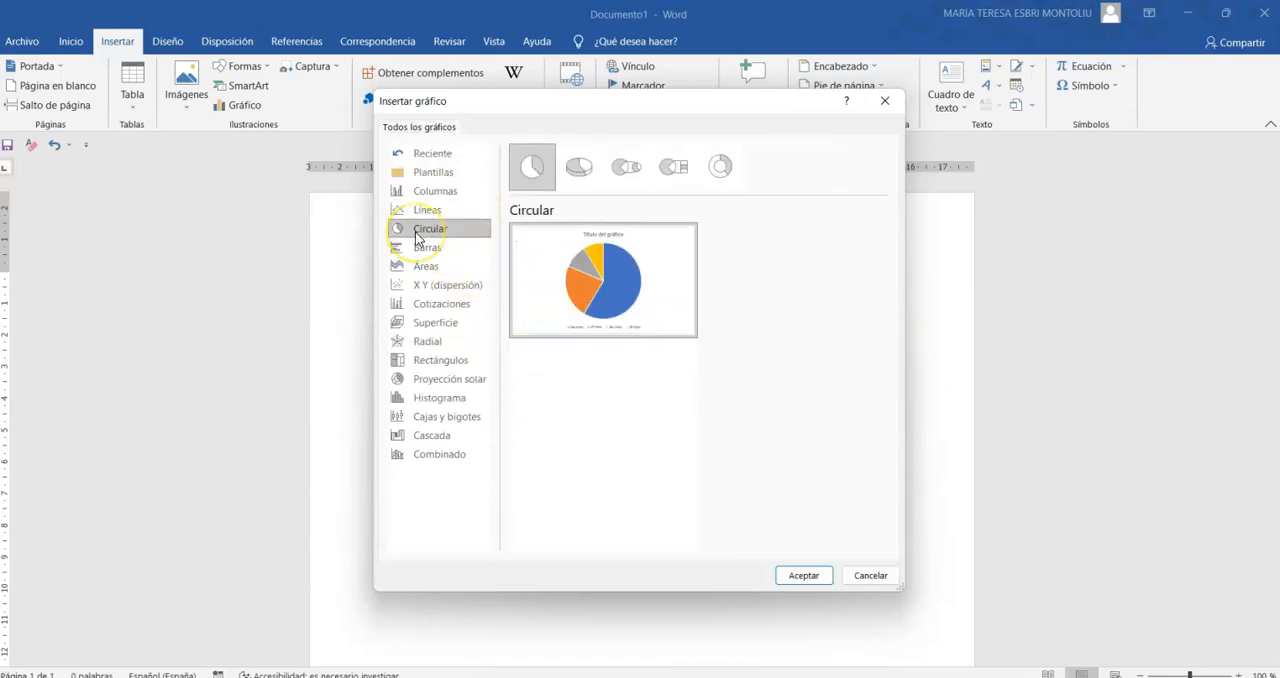
mouse_move(535, 252)
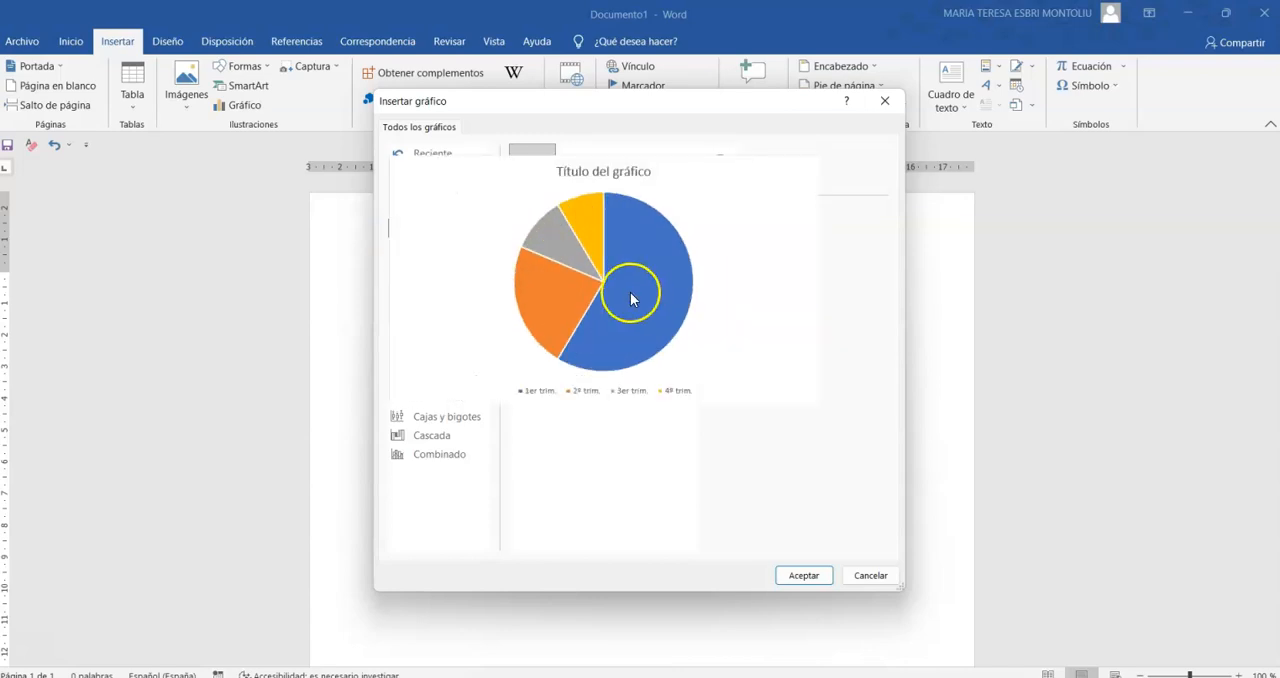
left_click(818, 572)
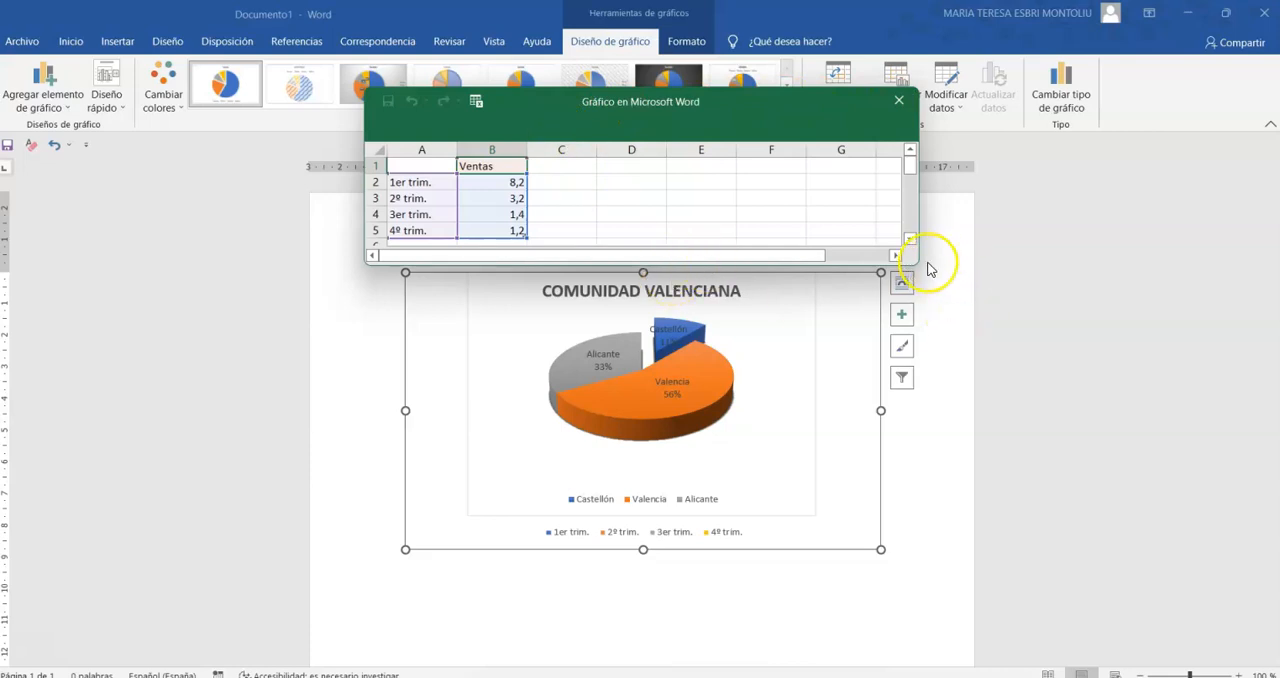
- Enlarge the new chart's data window and examine its sample data in A2:B5
left_click_drag(918, 263, 1038, 320)
left_click_drag(987, 267, 990, 493)
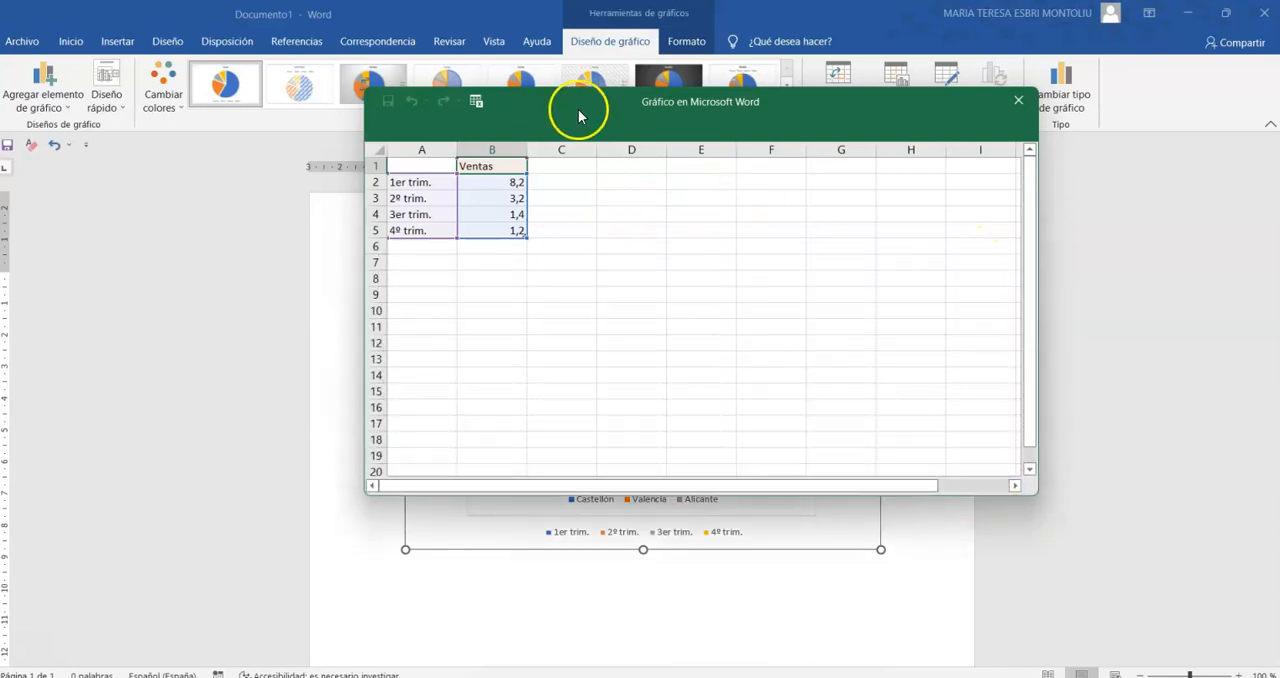
left_click_drag(491, 225, 424, 182)
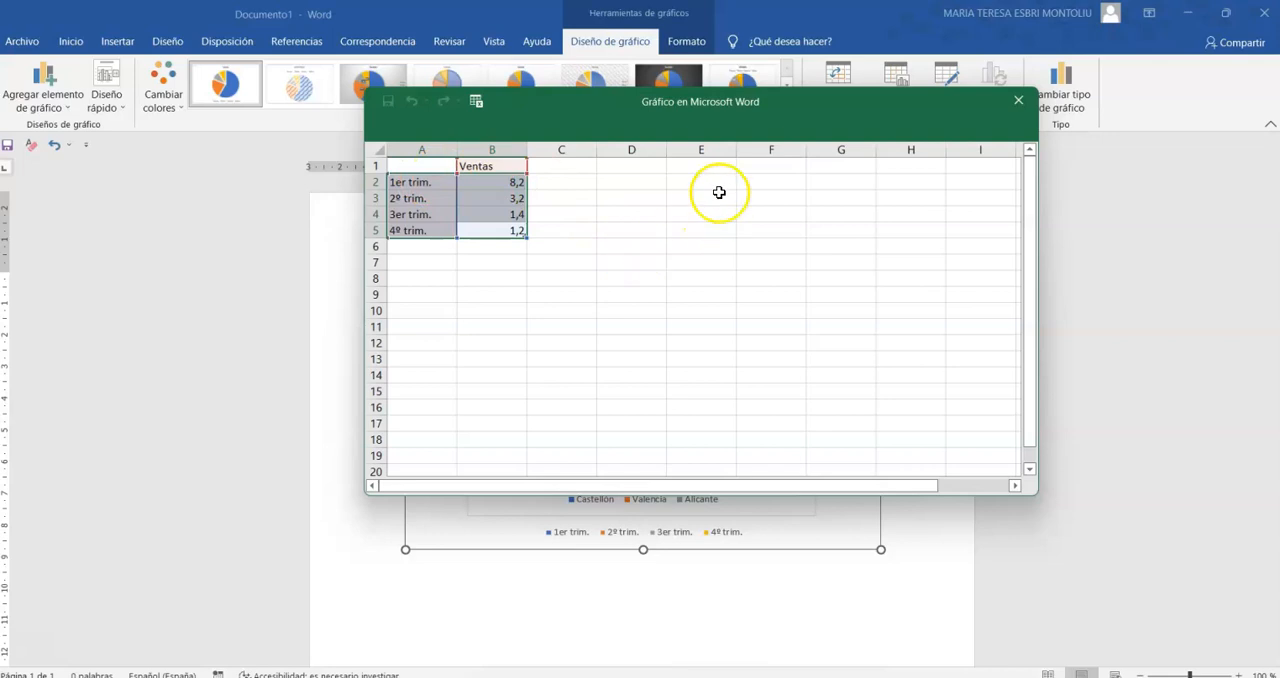
left_click_drag(607, 104, 442, 240)
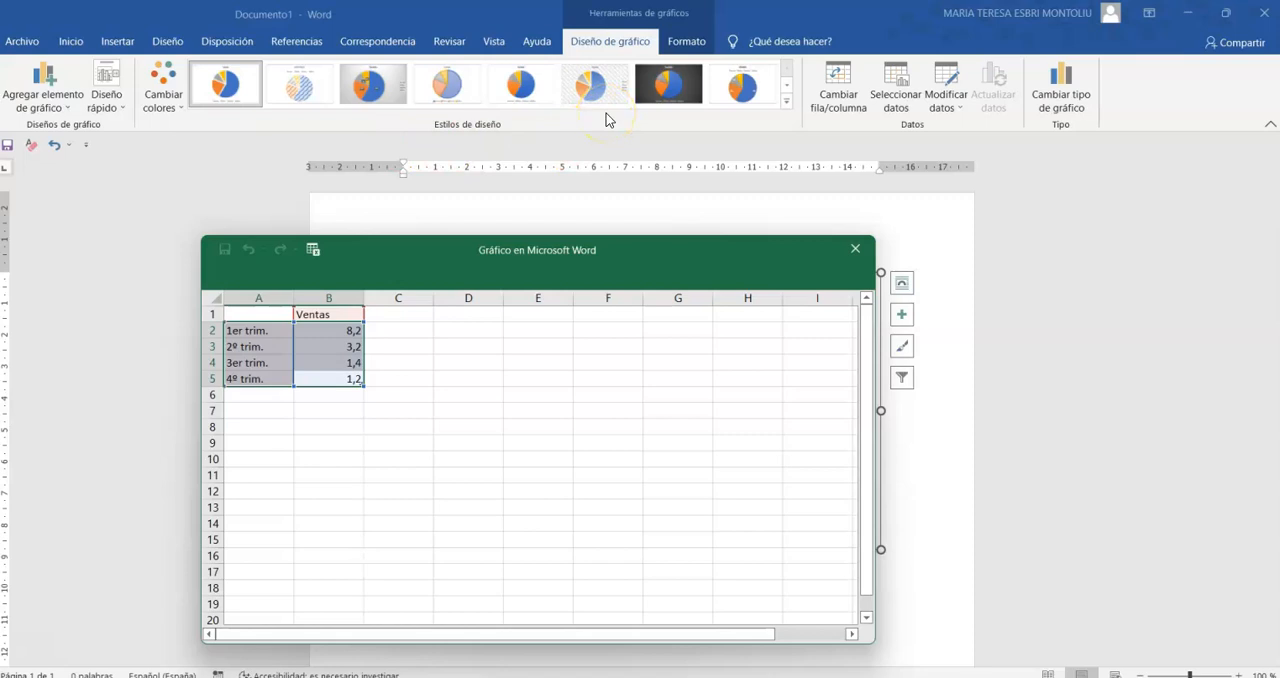
- Close the chart's data window, then close the Word document without saving and return to the Excel workbook
left_click(855, 249)
left_click(1264, 13)
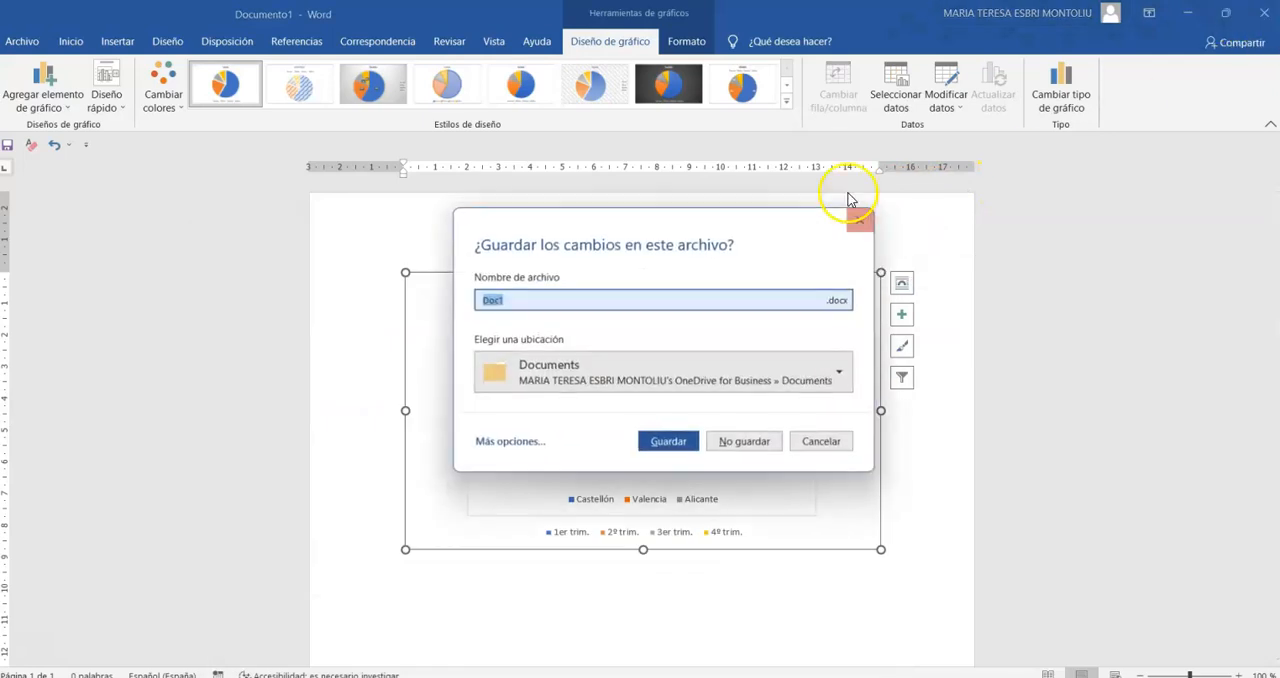
left_click(745, 441)
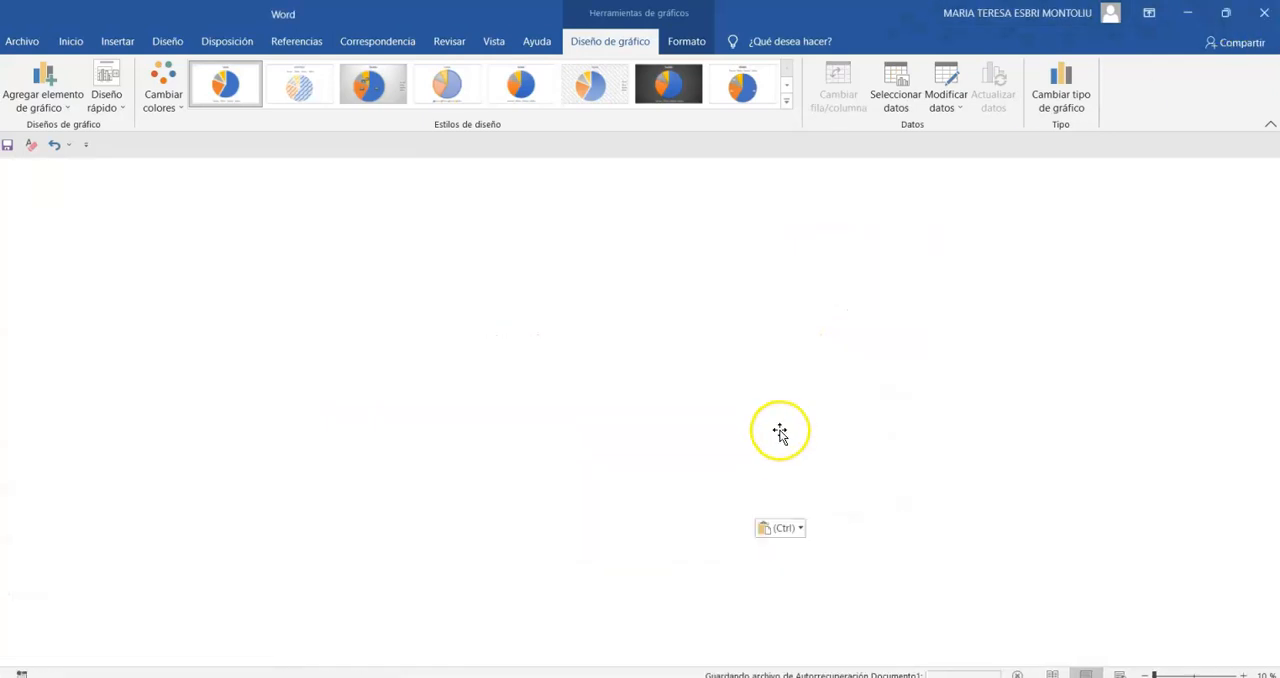
mouse_move(874, 397)
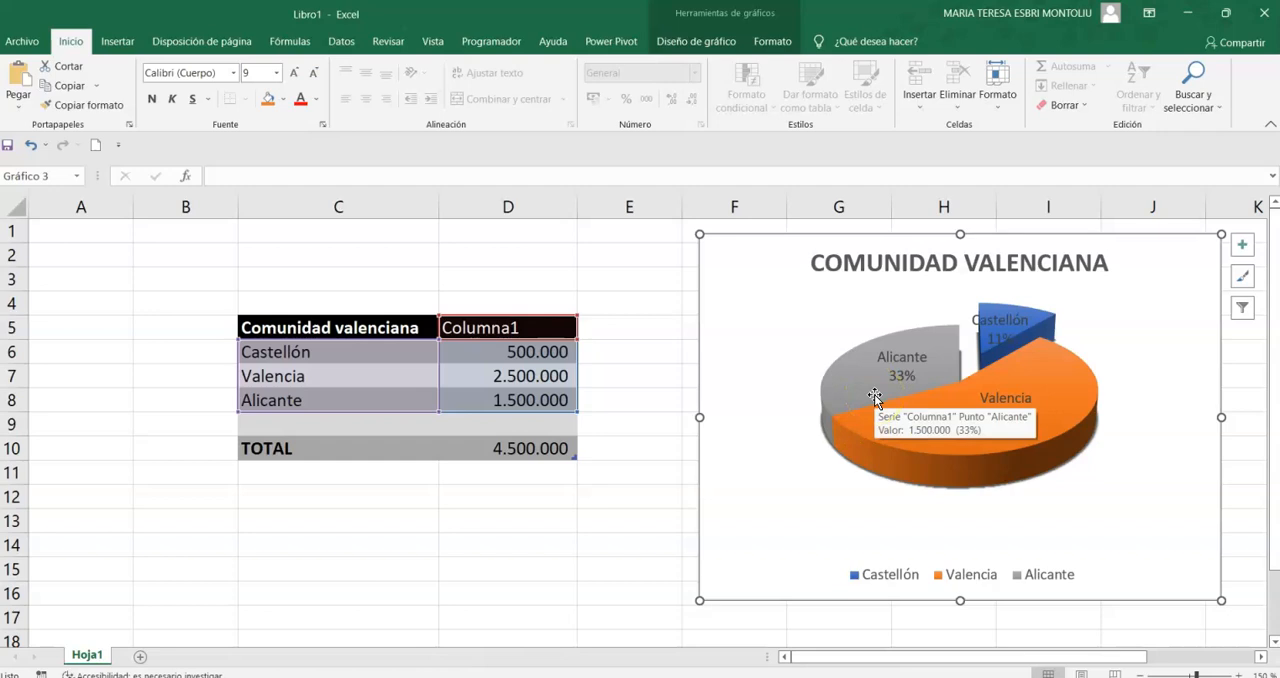